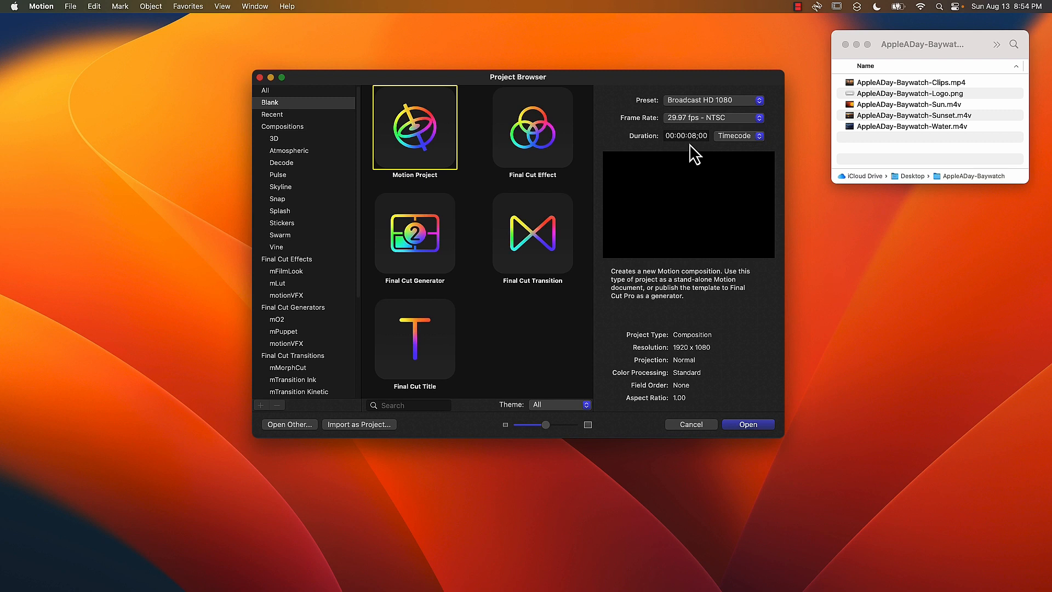
Create a blank Motion project with the Broadcast HD 1080 preset at 29.97 fps - NTSC and enlarge its window to fill the screen
click(759, 424)
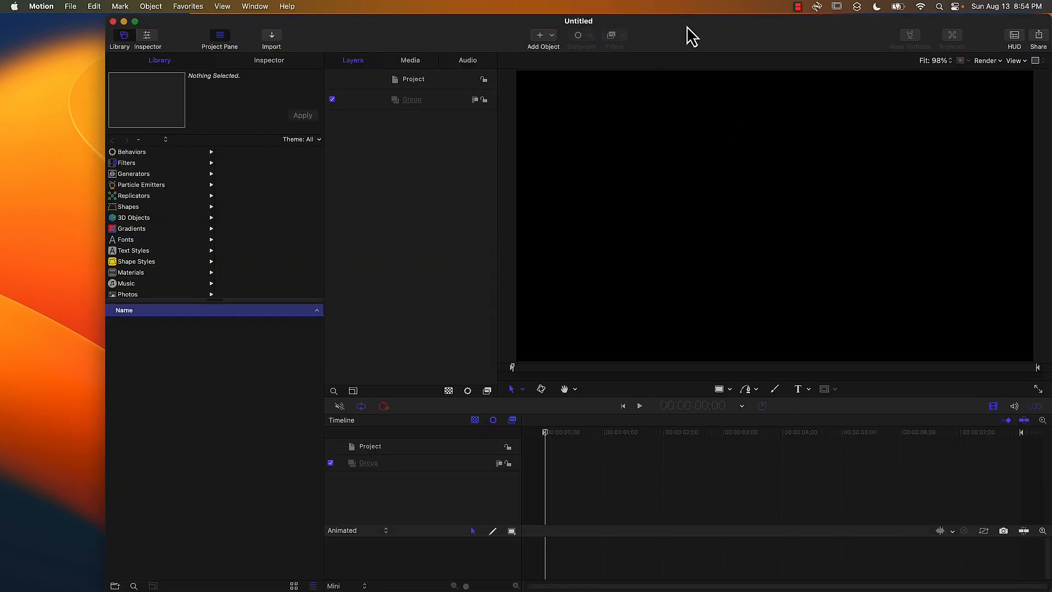
double_click(687, 28)
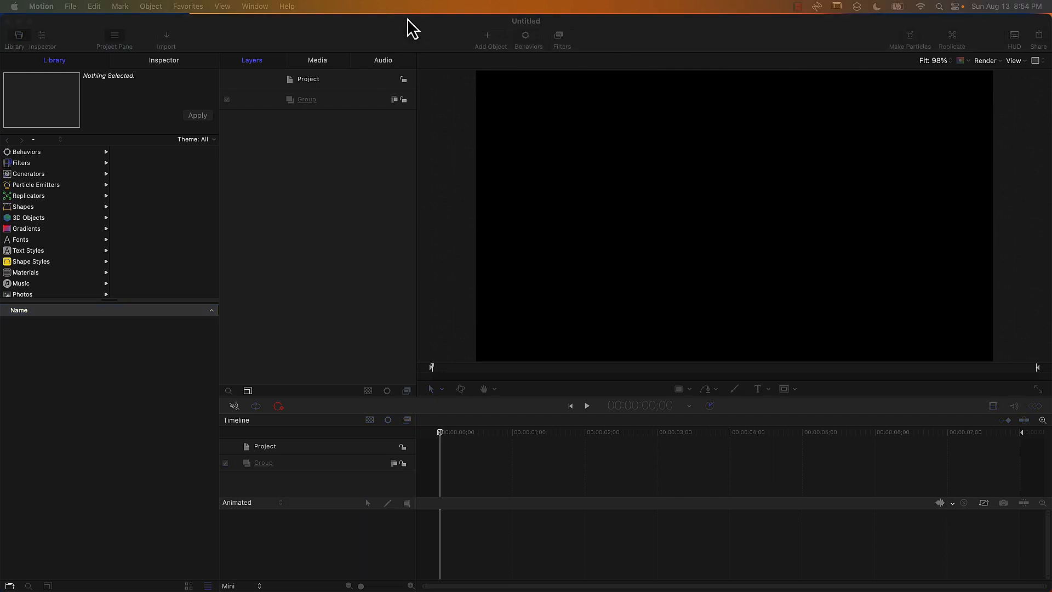
Switch to Finder and preview AppleADay-Baywatch-Clips.mp4 and AppleADay-Baywatch-Logo.png
key(super+Tab)
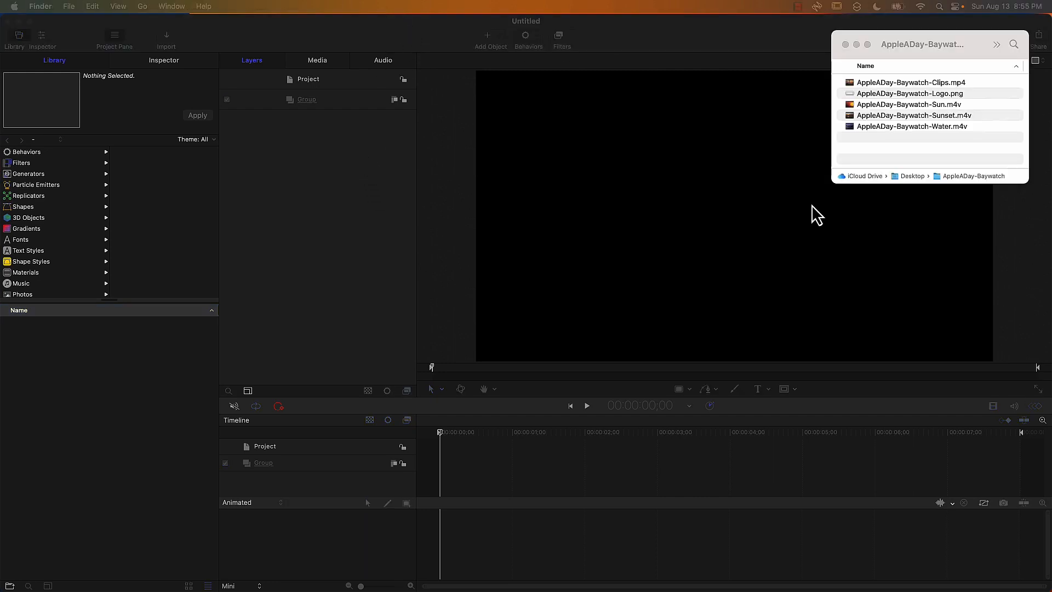
click(904, 86)
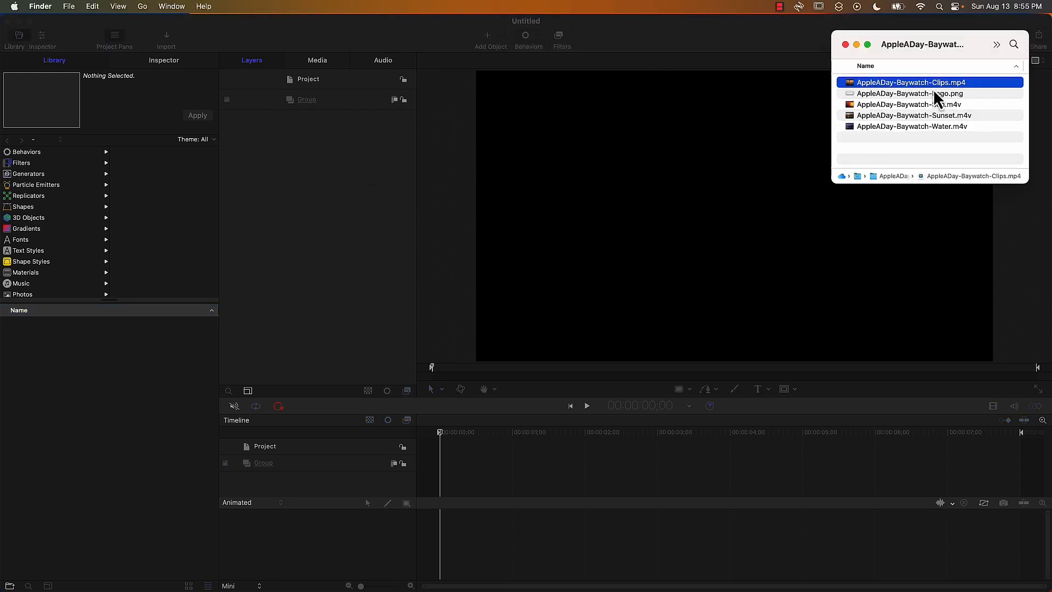
key(space)
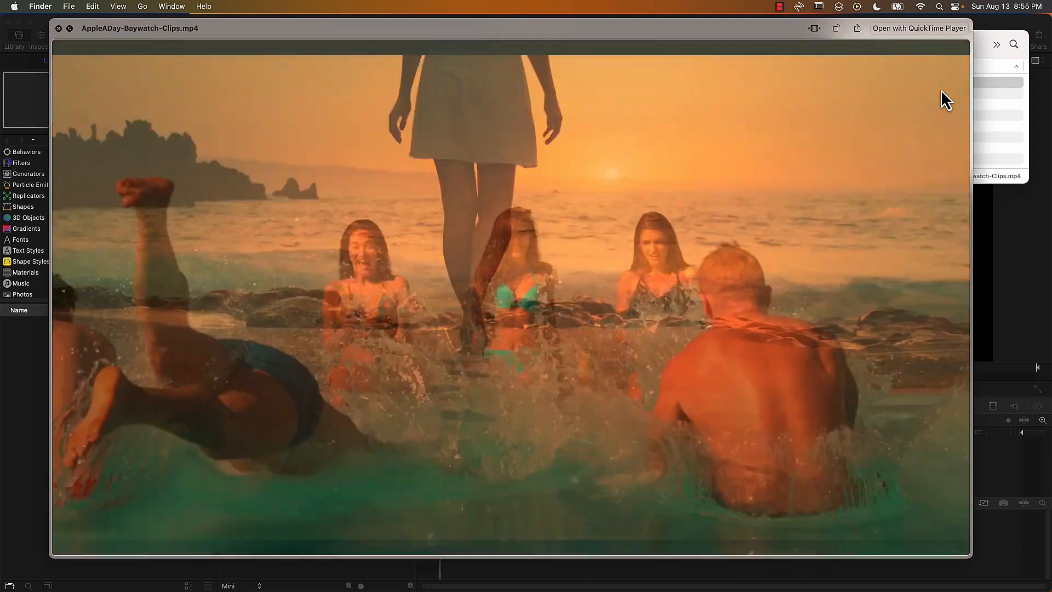
key(space)
click(939, 95)
key(space)
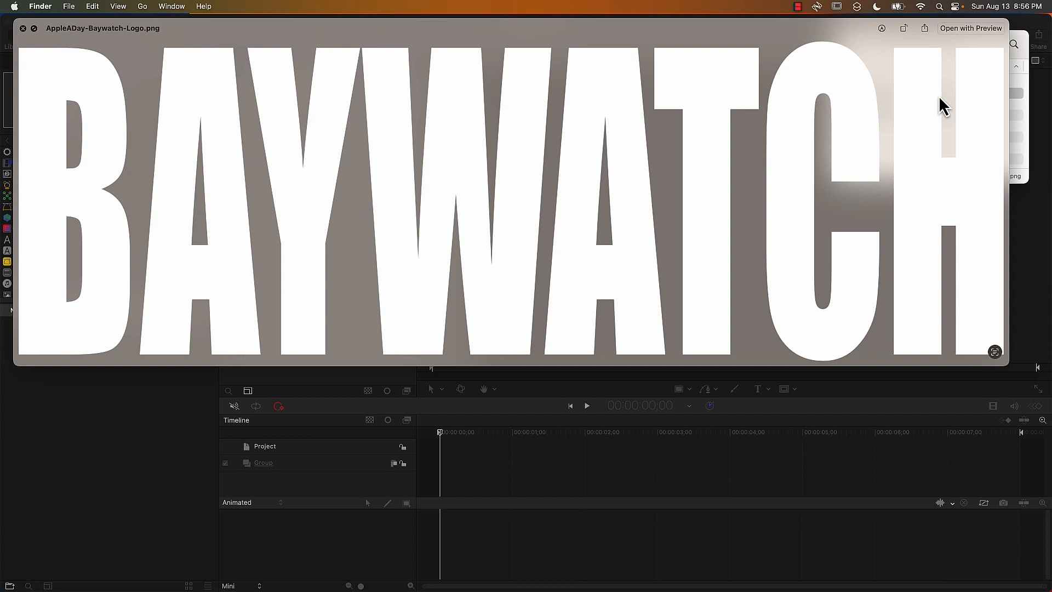
key(space)
Preview the AppleADay-Baywatch Sun, Sunset and Water .m4v clips
click(912, 106)
key(space)
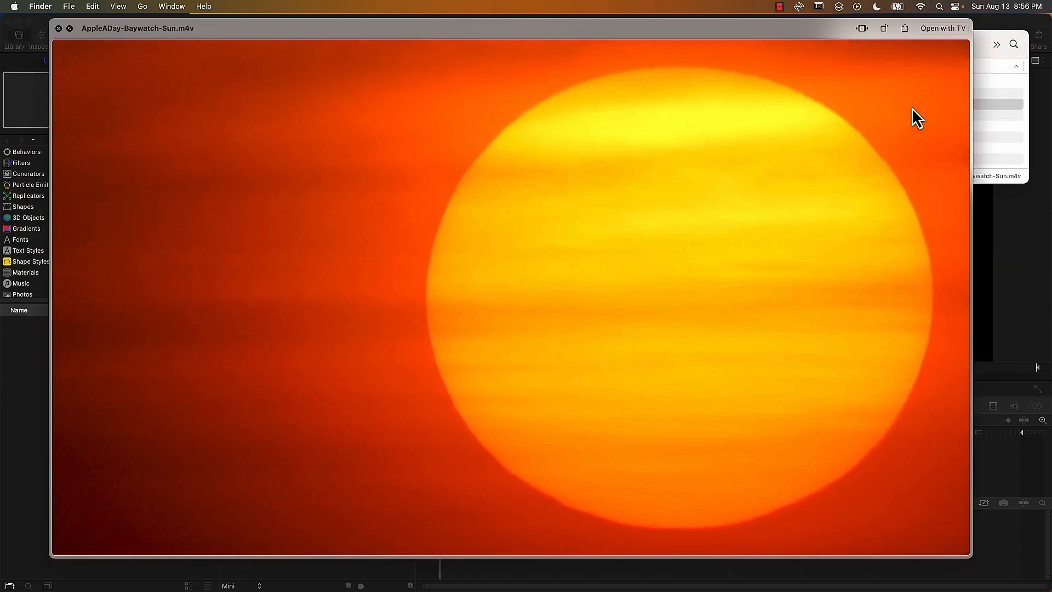
key(space)
click(897, 117)
key(space)
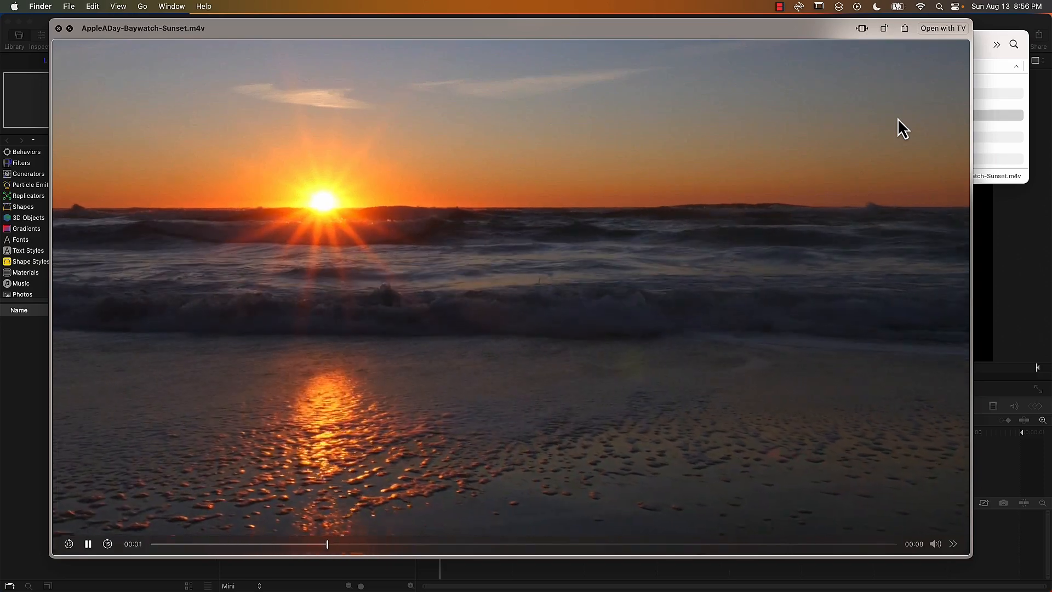
key(Down)
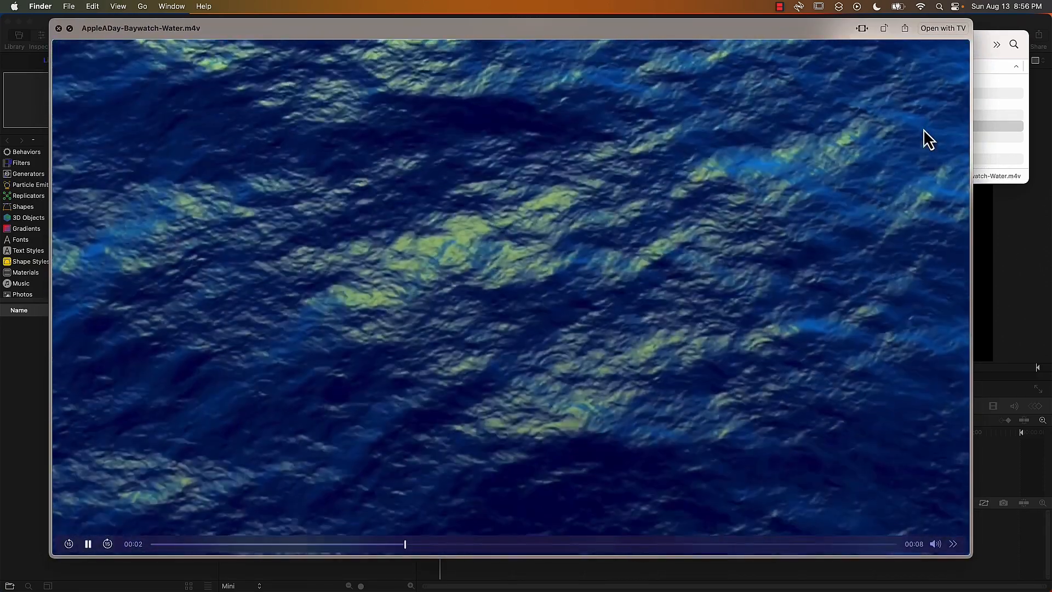
key(space)
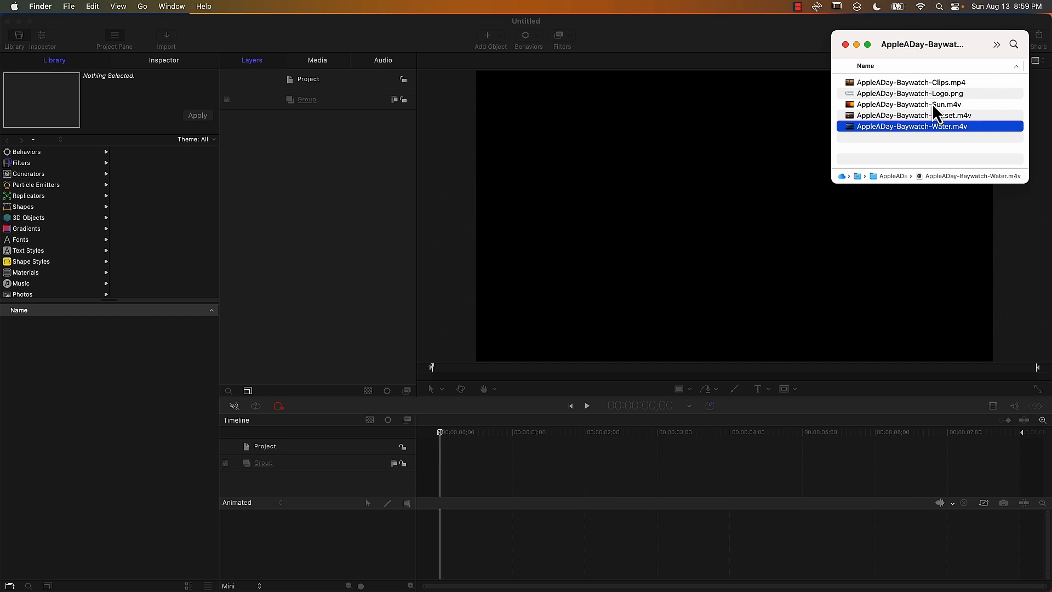
Import AppleADay-Baywatch-Sun.m4v into the Motion project's empty group and rename the group Sun
drag(932, 103, 275, 121)
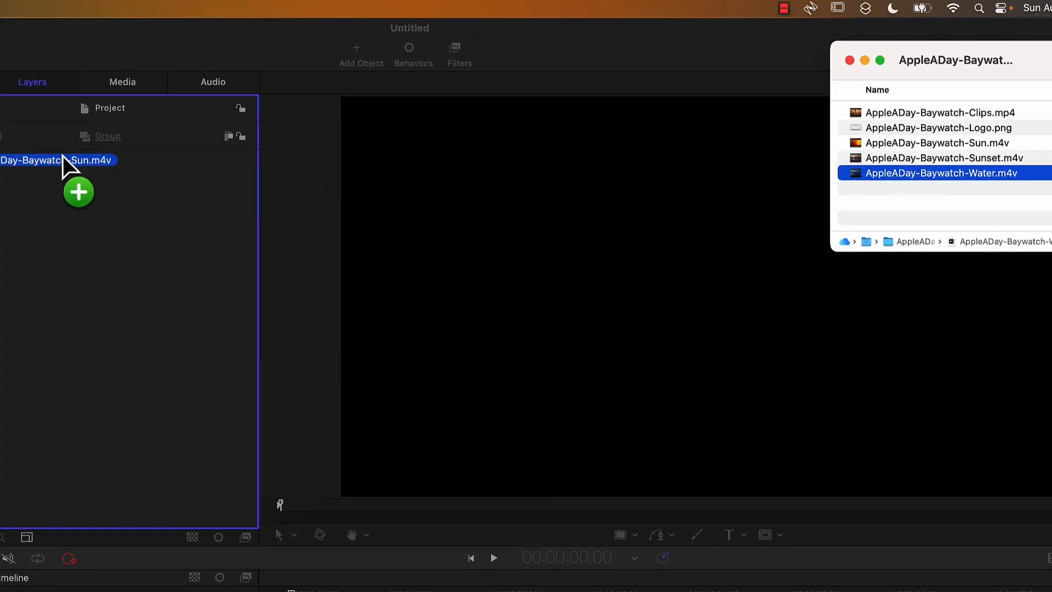
drag(63, 155, 120, 137)
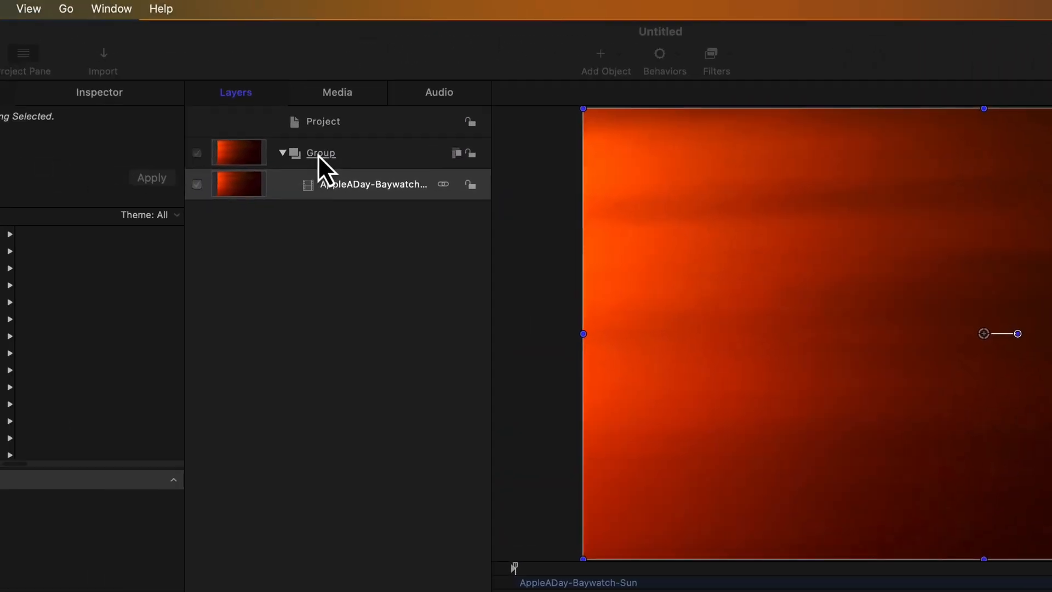
click(318, 154)
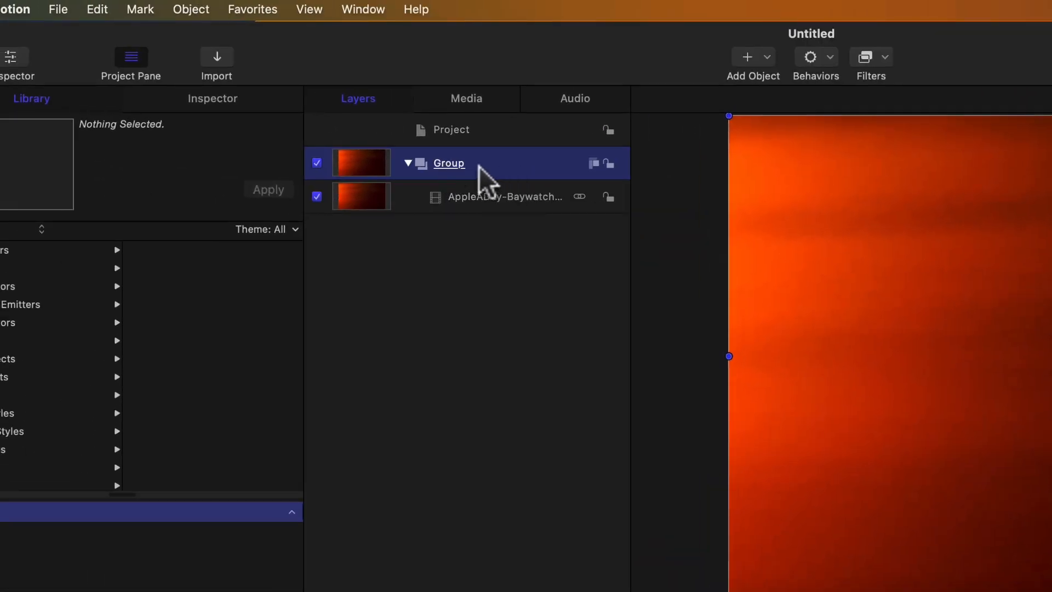
double_click(436, 164)
text(Sun)
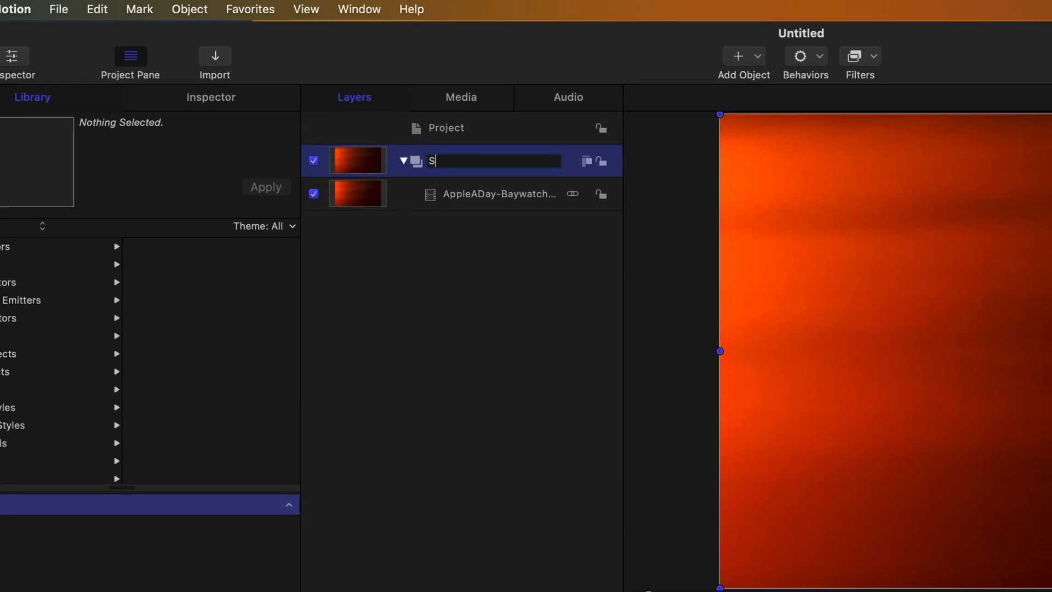
key(Return)
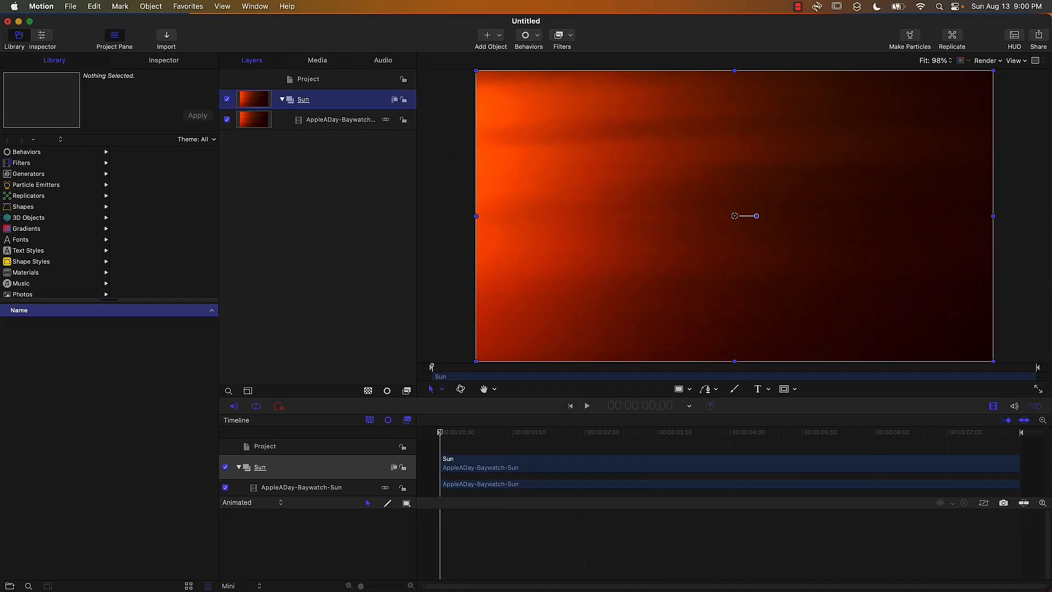
Play back the sun clip and park the playhead at 00:00:03;02, where the sun is centred in the frame
key(space)
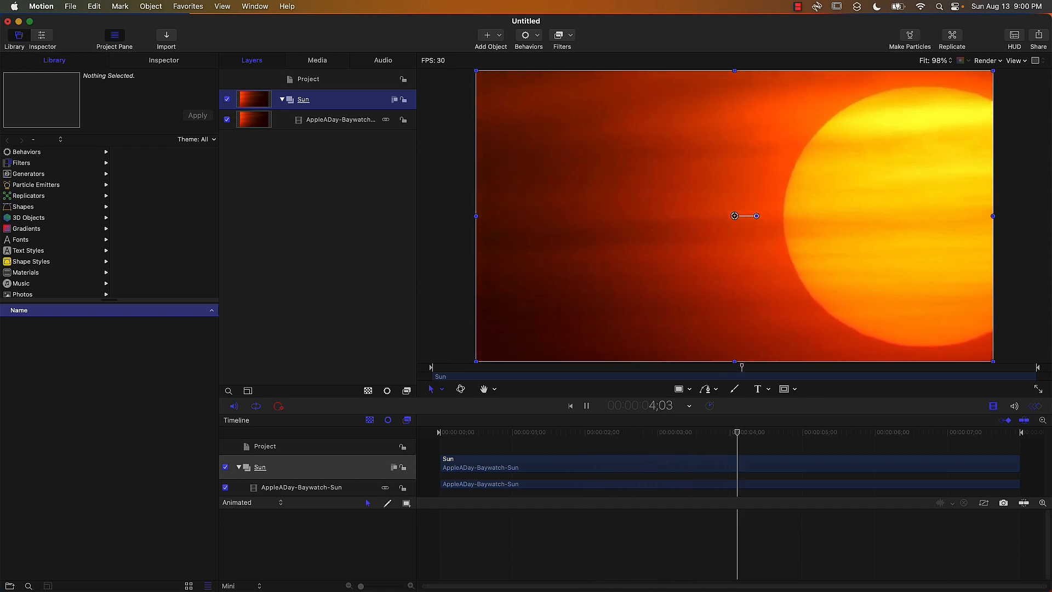
key(space)
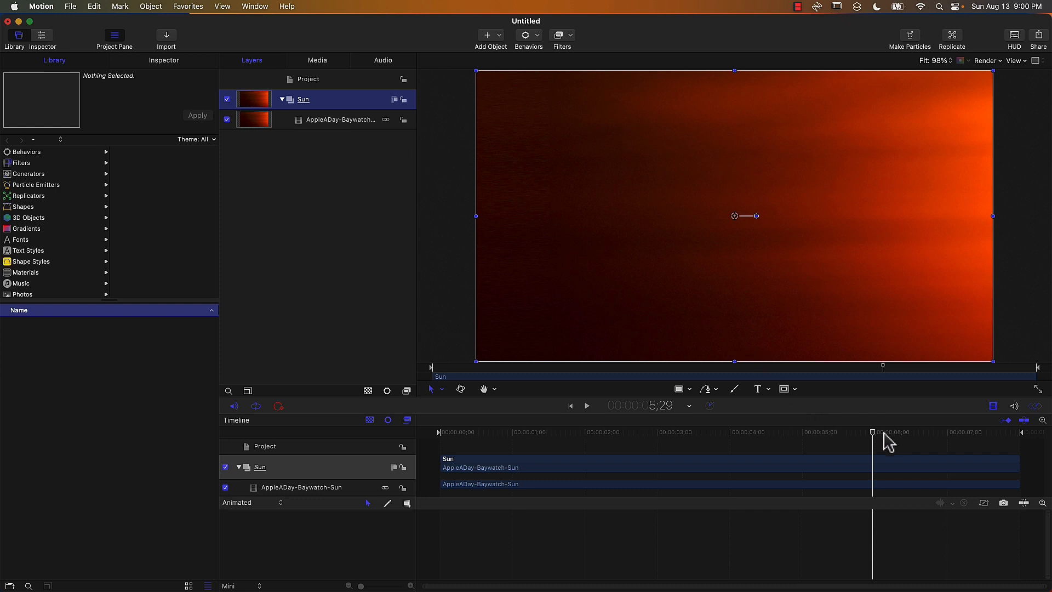
drag(874, 441, 663, 439)
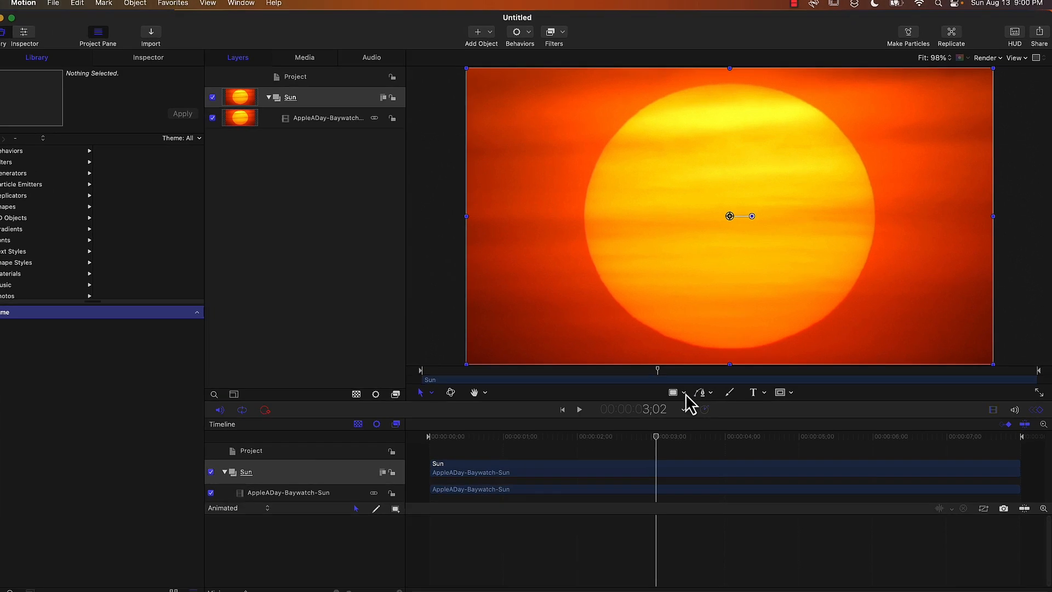
Draw a circle shape roughly the size of the sun and align its top edge with the sun's
click(683, 393)
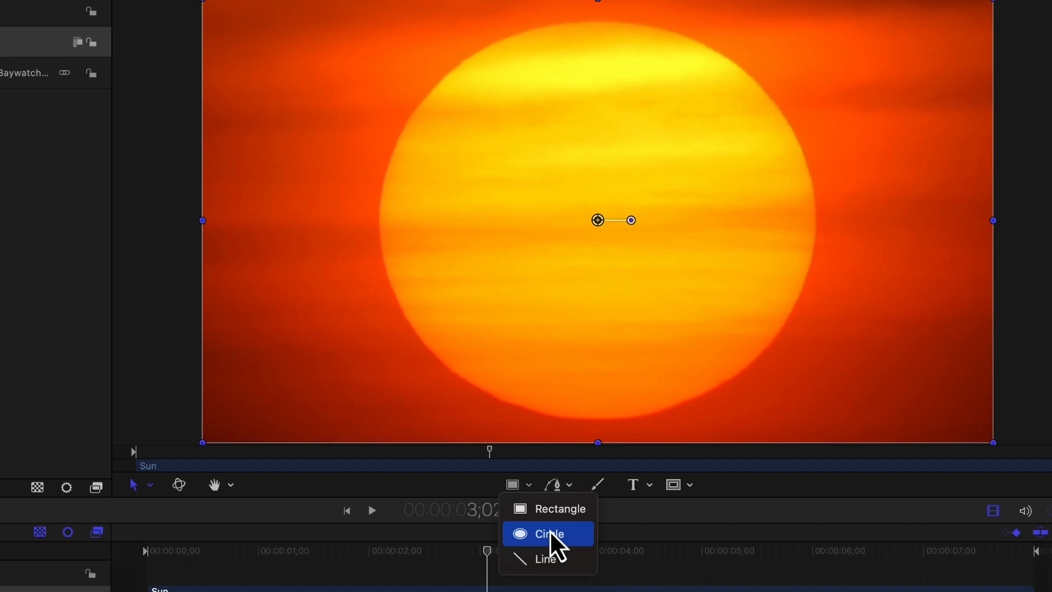
click(550, 534)
drag(438, 67, 854, 443)
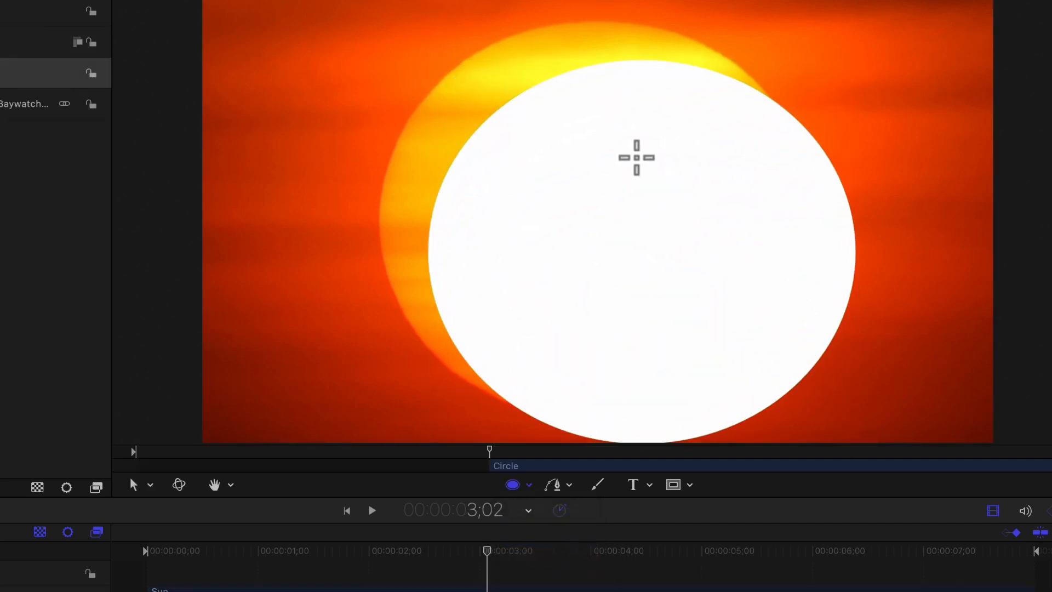
click(134, 485)
drag(734, 166, 695, 134)
drag(621, 116, 619, 102)
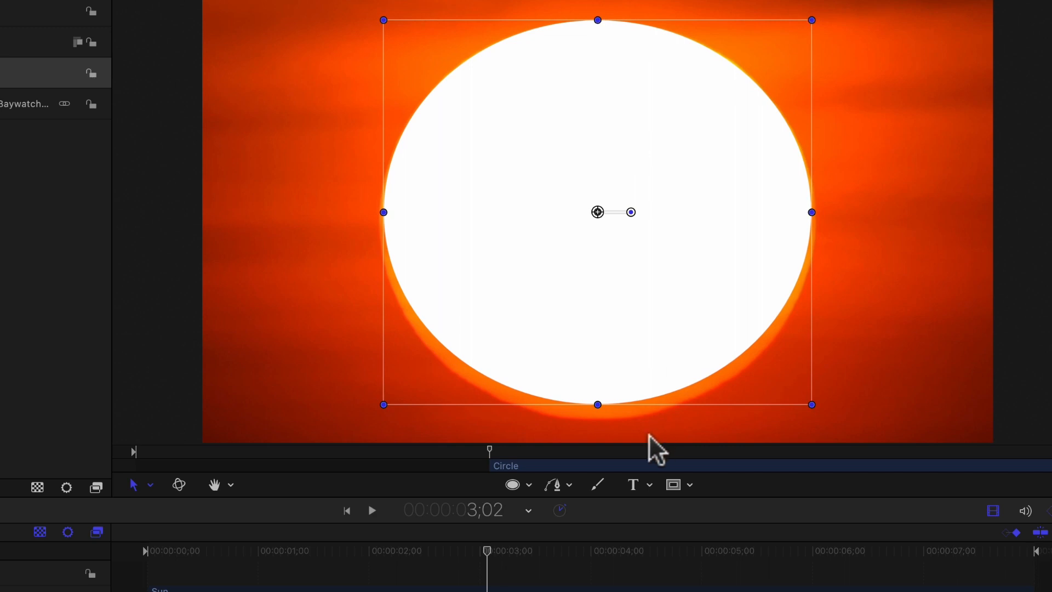
Stretch the circle's lower edge and both sides outward to match the sun's outline
drag(598, 406, 599, 422)
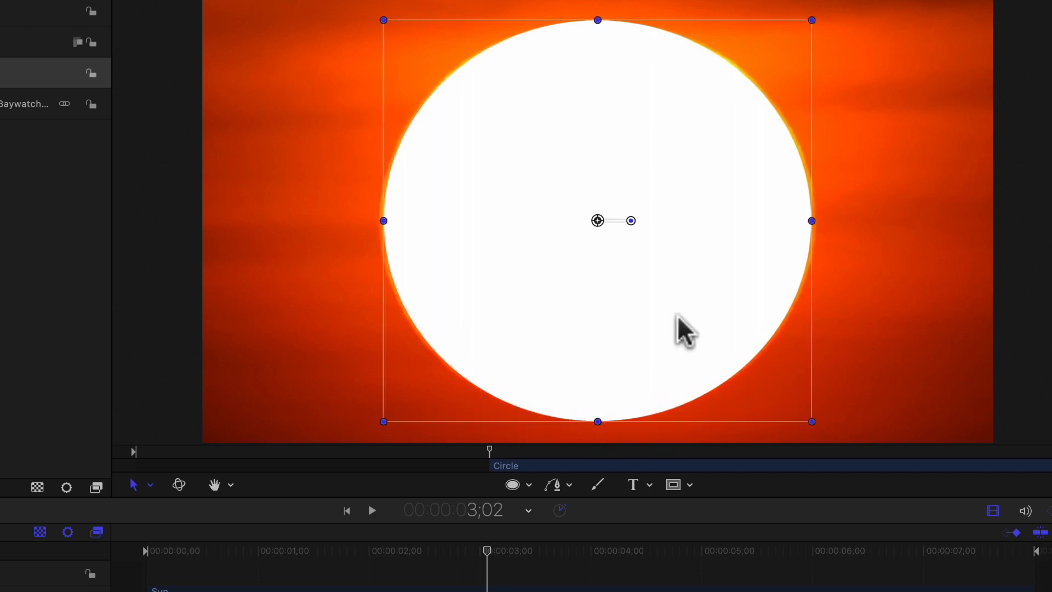
drag(811, 223, 817, 224)
drag(383, 222, 376, 222)
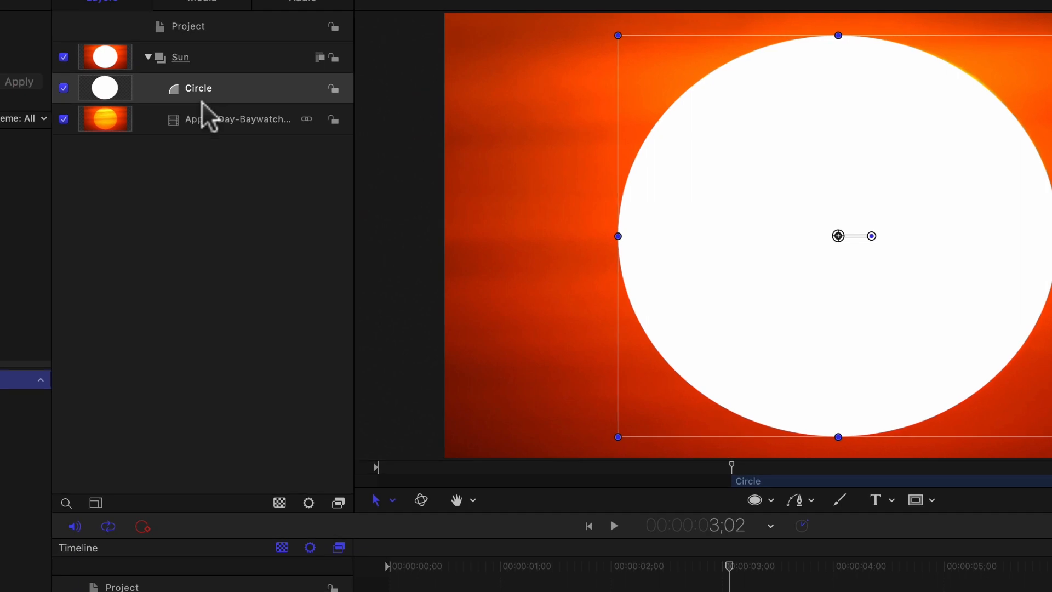
Rename the Circle layer as Sun Mask
double_click(79, 81)
text(Sun Mask)
key(Return)
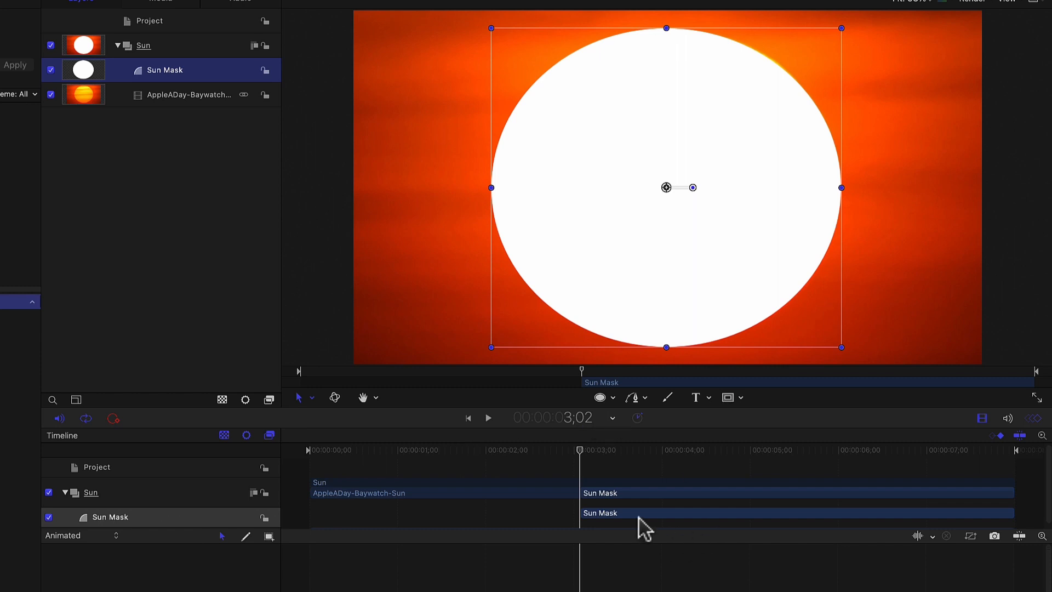
Extend the Sun Mask layer in the timeline so it spans the project's full duration
drag(653, 513, 568, 513)
drag(417, 521, 384, 517)
drag(742, 515, 1011, 520)
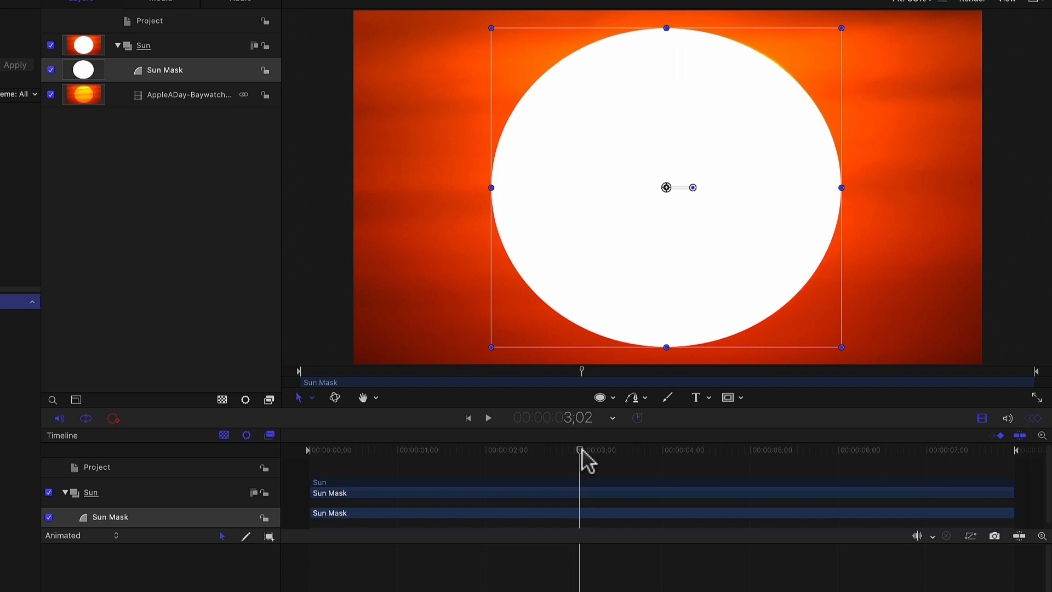
Near the start of the timeline, set the Sun Mask's X position to -1497.6 px so it sits just outside the frame
drag(582, 449, 318, 449)
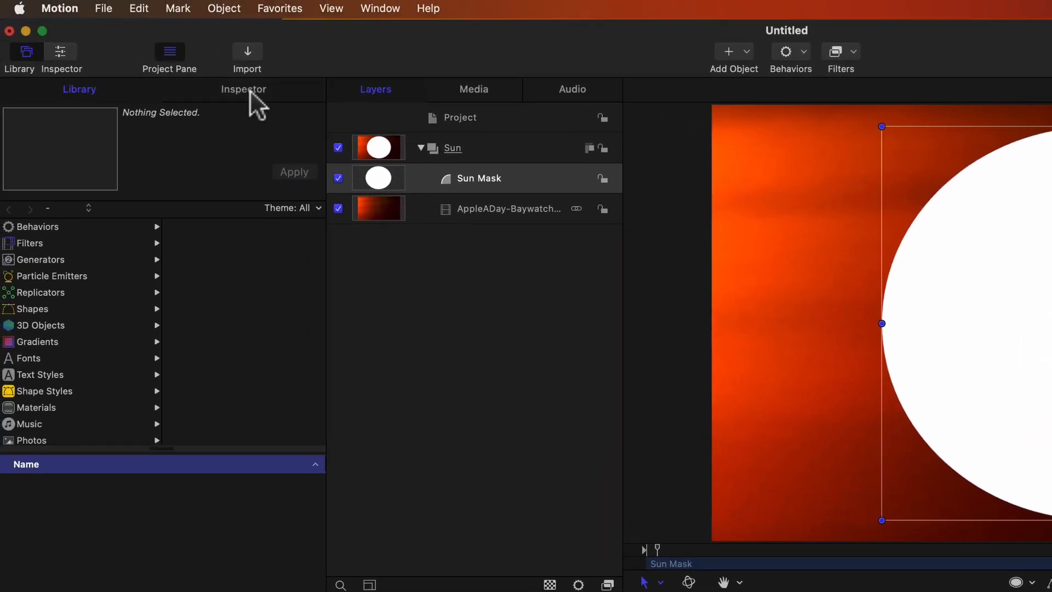
click(250, 91)
click(52, 226)
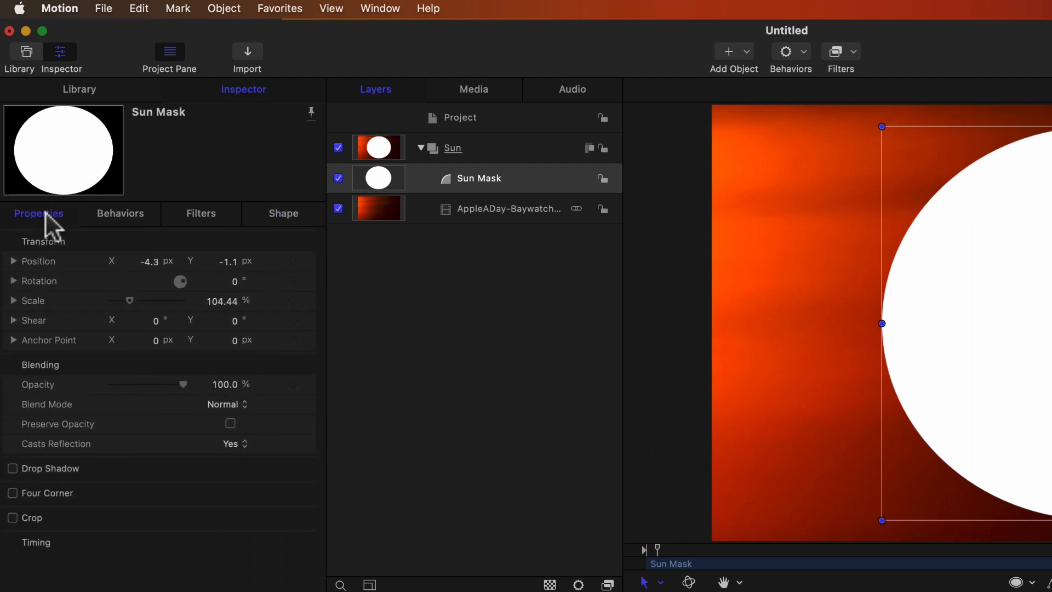
drag(148, 262, 139, 262)
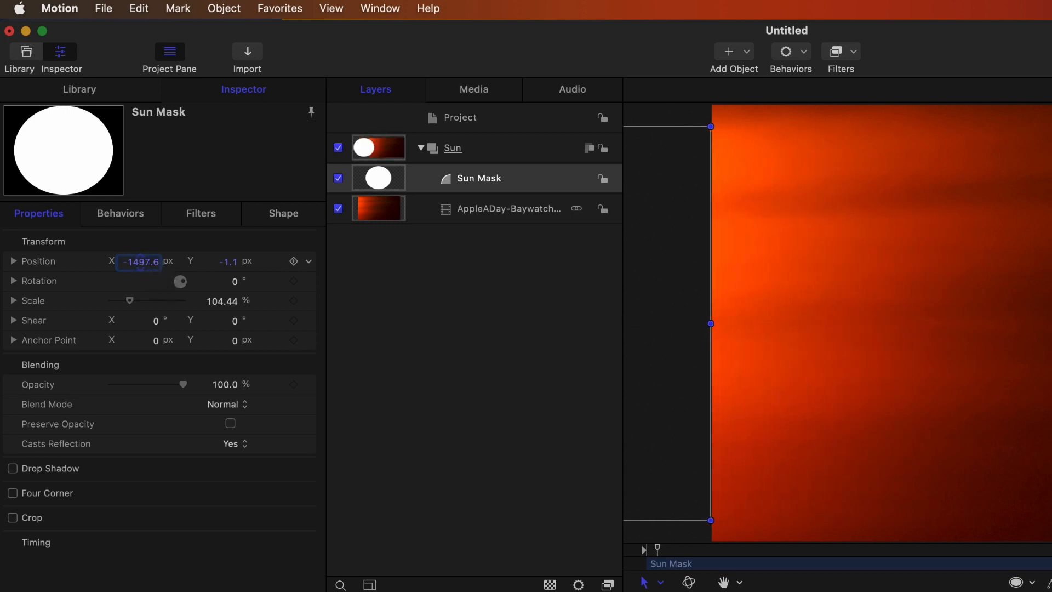
Set the Sun Mask's opacity to 30% and add a position keyframe at frame 4
click(223, 386)
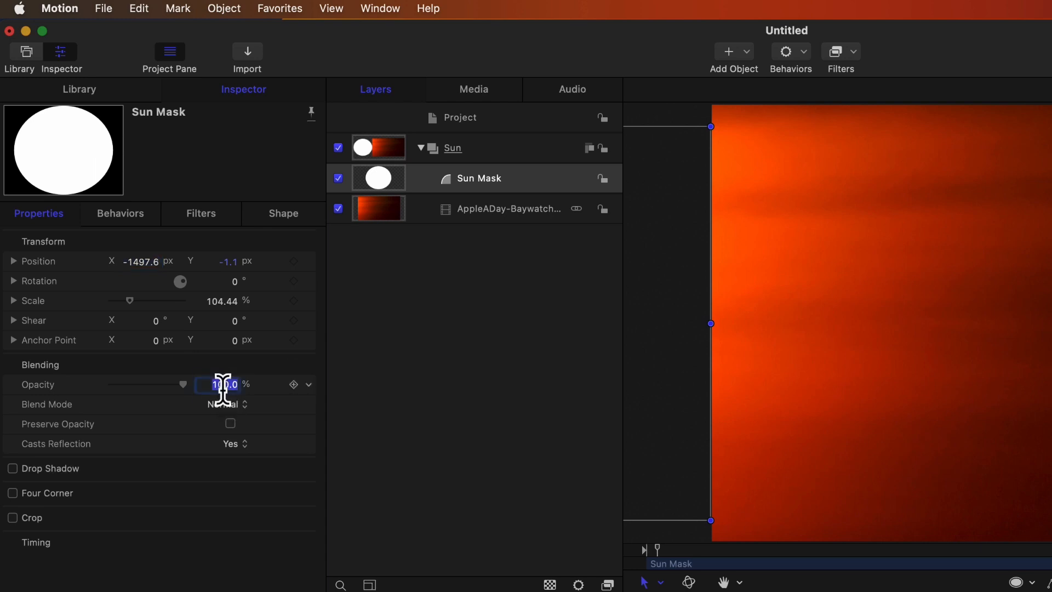
text(30)
key(Return)
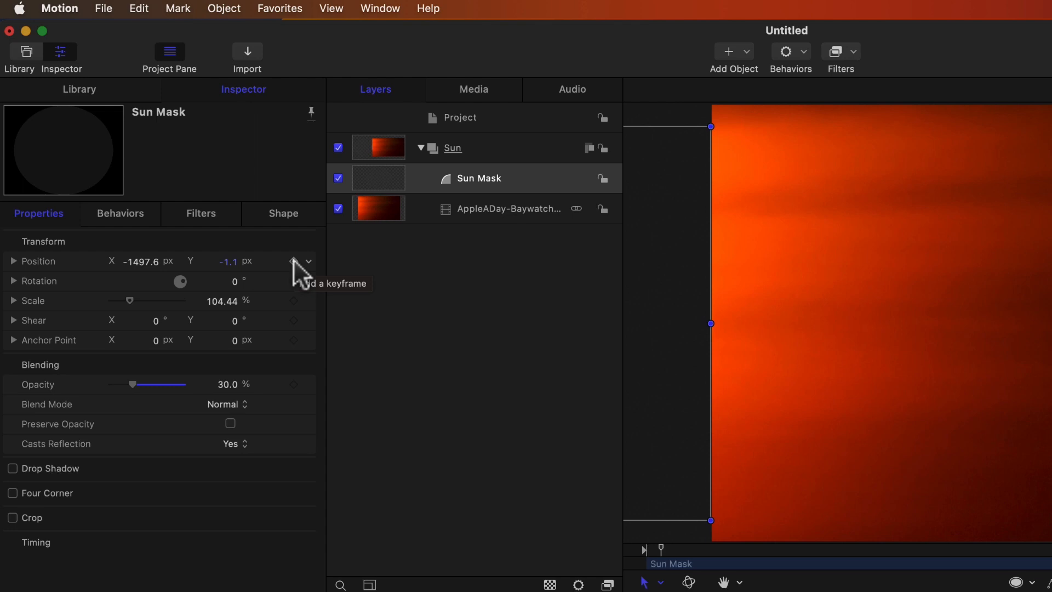
click(294, 261)
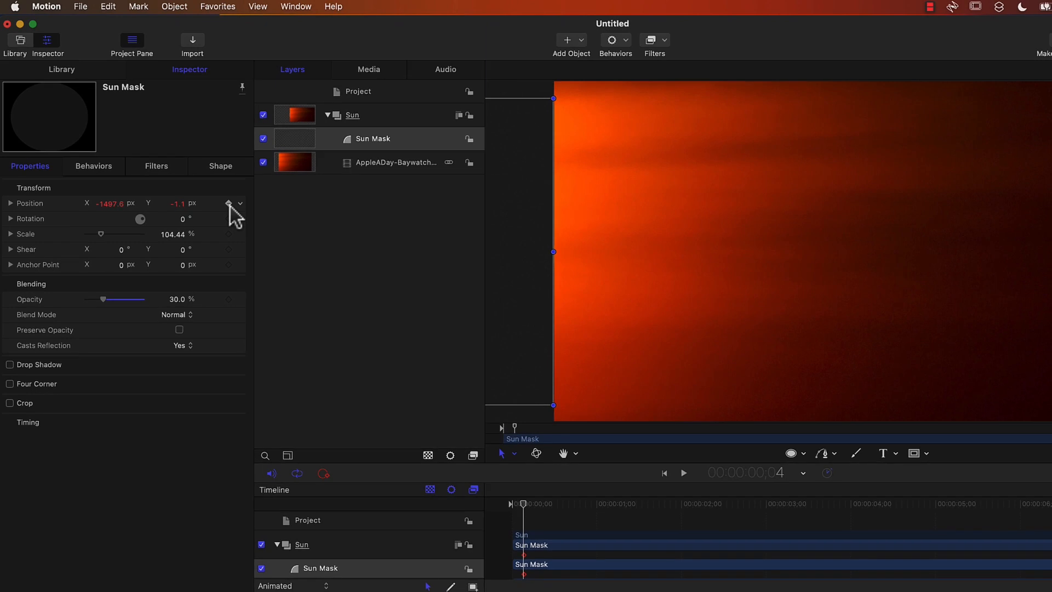
At frame 10, set the Sun Mask's X position to -1464.6 px and increase its Y position slightly to follow the emerging sun
key(Right)
key(Right)
key(Right)
key(Right)
key(Right)
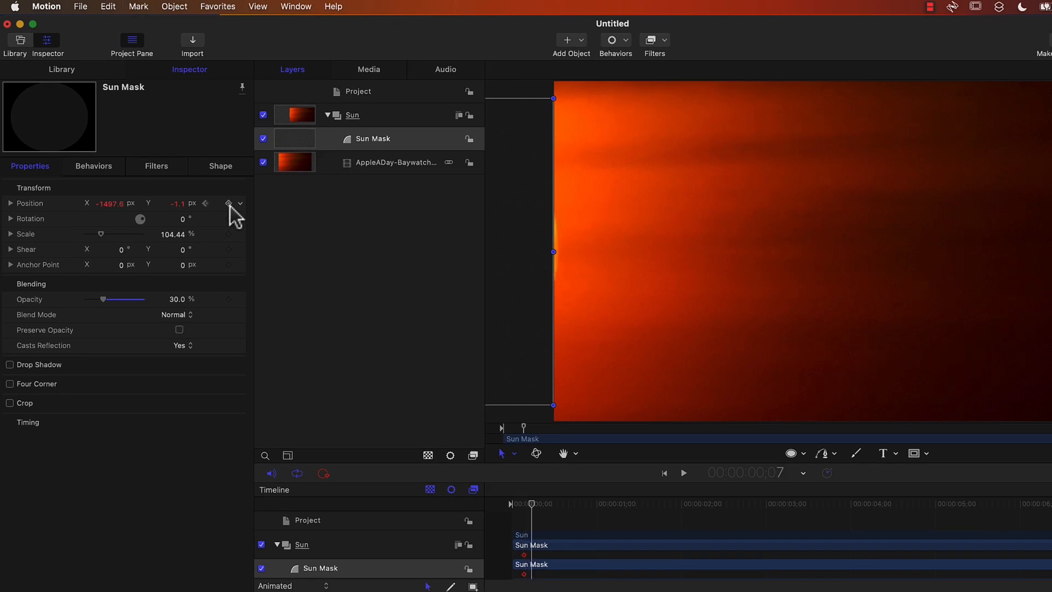
key(Right)
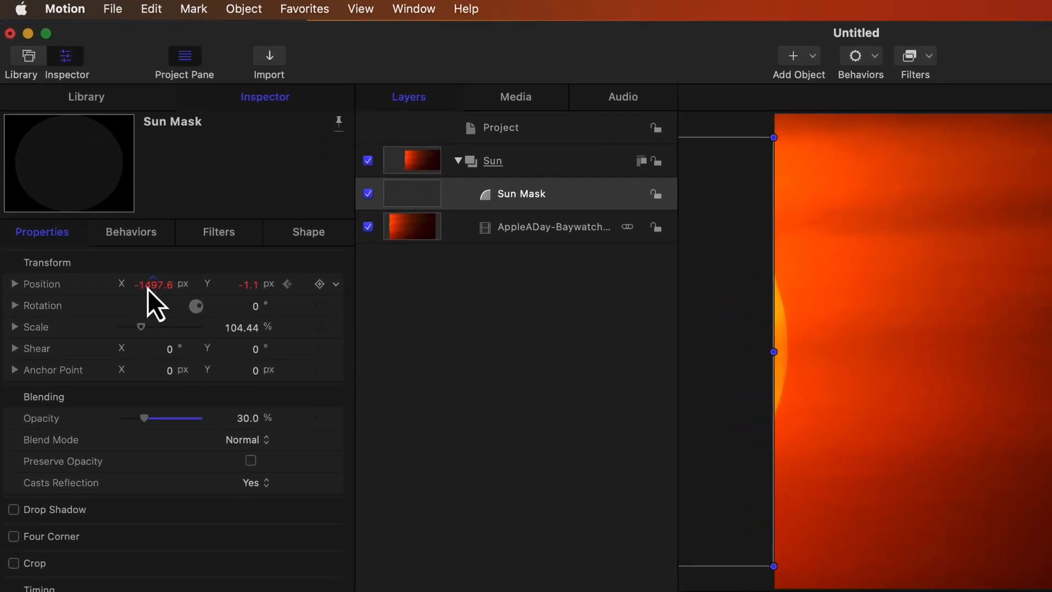
mouse_move(150, 290)
mouse_down()
mouse_move(167, 291)
mouse_move(156, 284)
mouse_up()
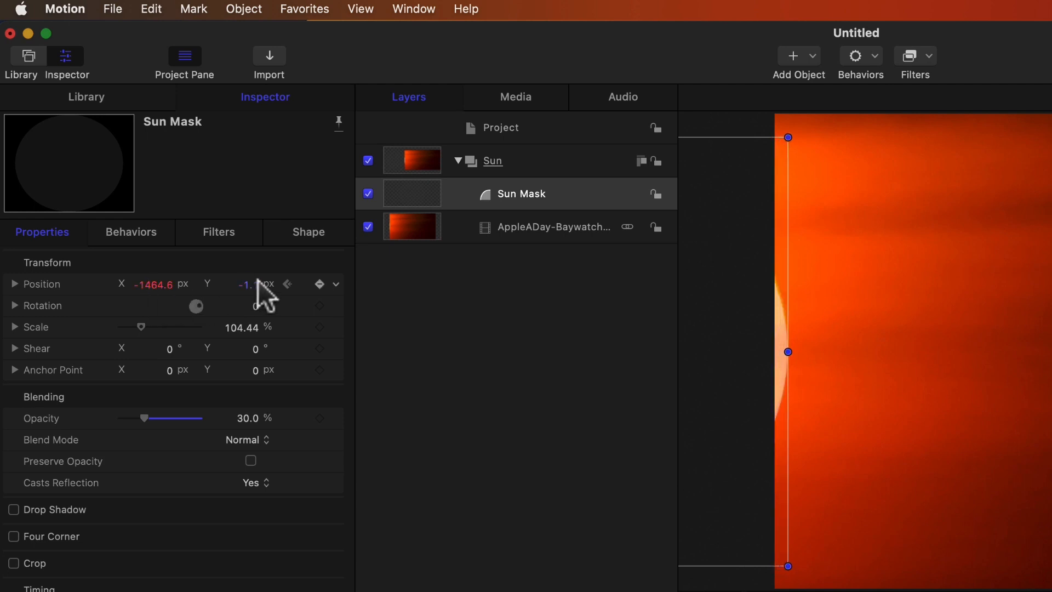
drag(244, 287, 249, 288)
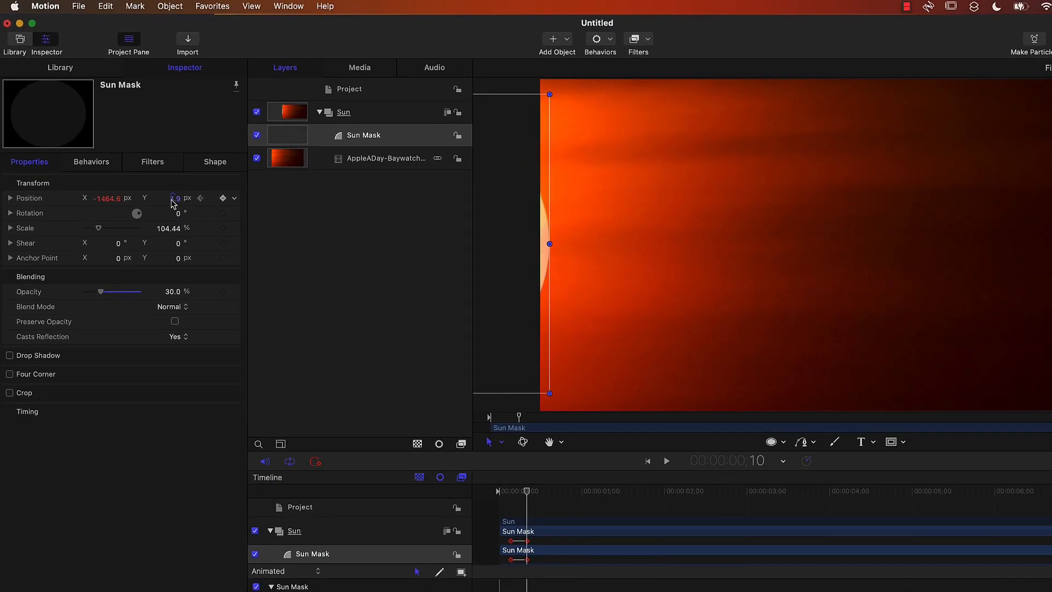
Step back and forth through the frames around frame 10 to examine how the Sun Mask's edge tracks the sun
key(Left)
key(Left)
key(Left)
key(Left)
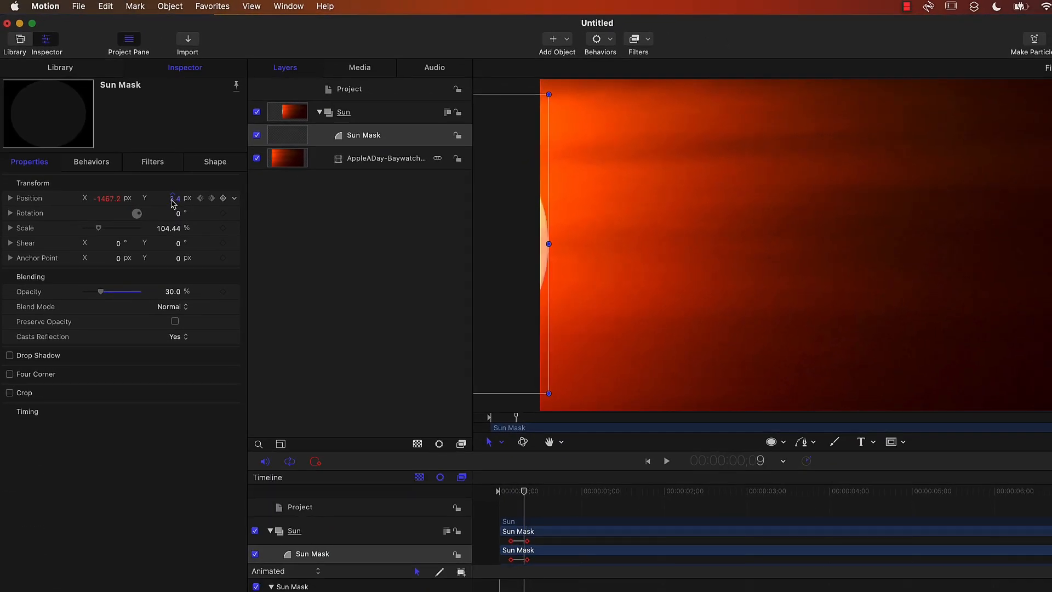
key(Right)
key(Right)
key(Left)
key(Left)
key(Left)
At frame 16, set the Sun Mask's position to X -1420.6 px and Y 7.9 px to match the sun's edge
key(Right)
key(Right)
key(Right)
key(Right)
key(Right)
key(Right)
key(Right)
key(Right)
key(Right)
key(Right)
key(Right)
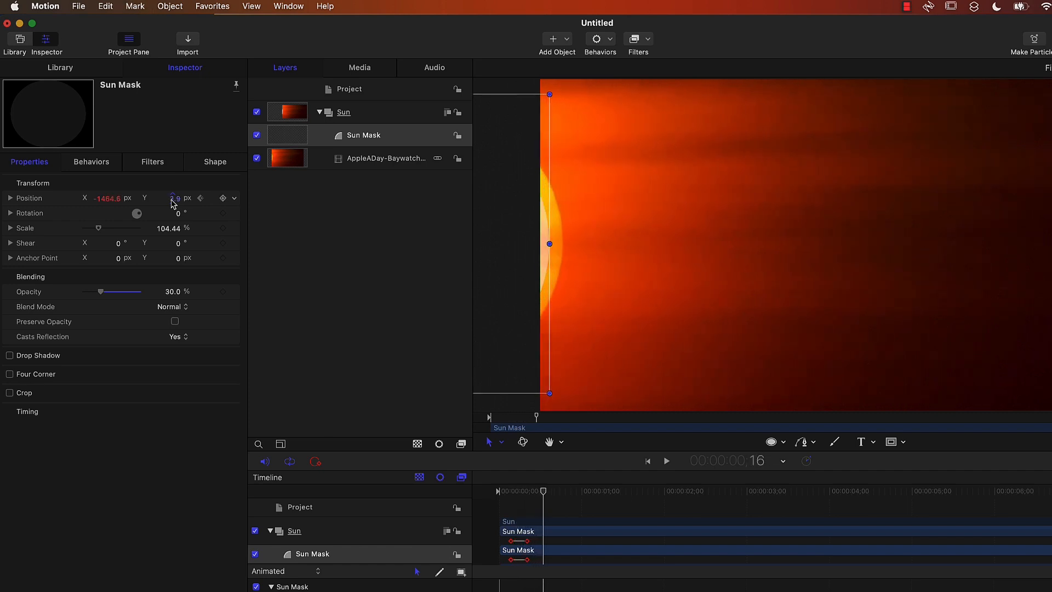
drag(107, 200, 177, 201)
drag(107, 200, 106, 200)
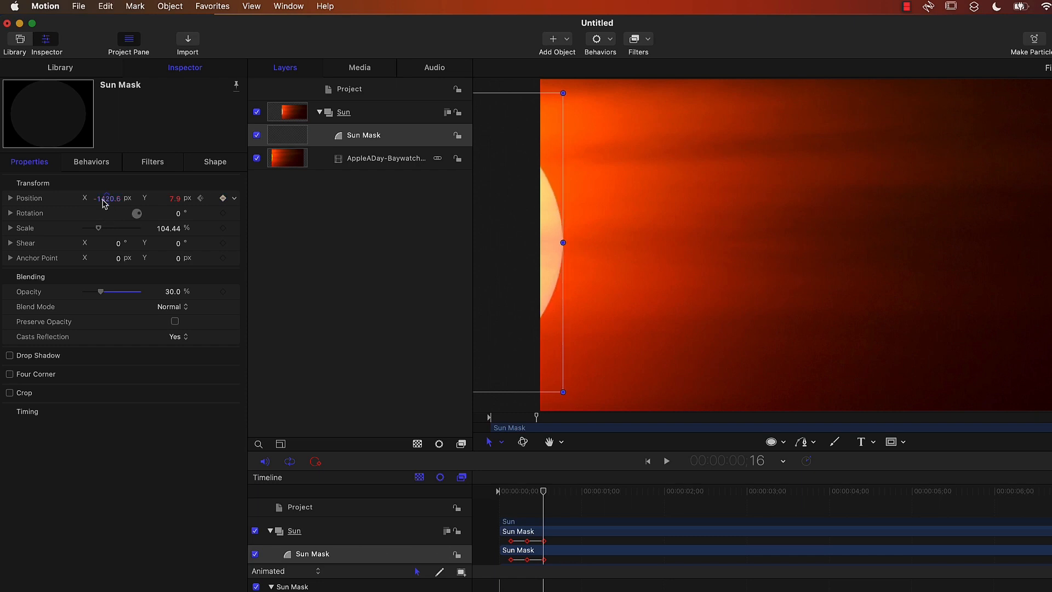
At frame 22, increase the Sun Mask's X position so its edge lines up with the advancing sun
key(Left)
key(Right)
key(Right)
key(Right)
key(Right)
key(Right)
key(Right)
key(Right)
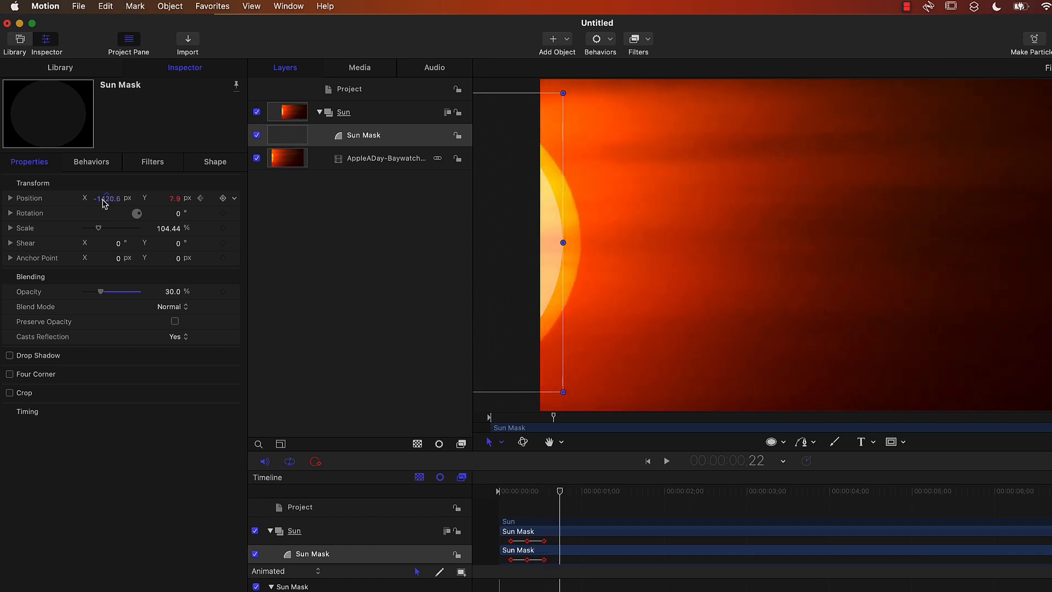
mouse_move(107, 198)
mouse_down()
mouse_move(135, 198)
mouse_move(109, 199)
mouse_up()
A few frames past frame 22, increase the Sun Mask's X position again to keyframe it on the sun's edge
click(561, 490)
key(Right)
key(Right)
key(Right)
key(Right)
mouse_move(106, 199)
mouse_down()
mouse_move(176, 198)
mouse_move(111, 200)
mouse_up()
At 00:00:01;03, keyframe the Sun Mask's position at X -1222.6 px and Y 5.1 px to cover the visible sun
key(Right)
key(Right)
key(Right)
key(Right)
key(Right)
key(Right)
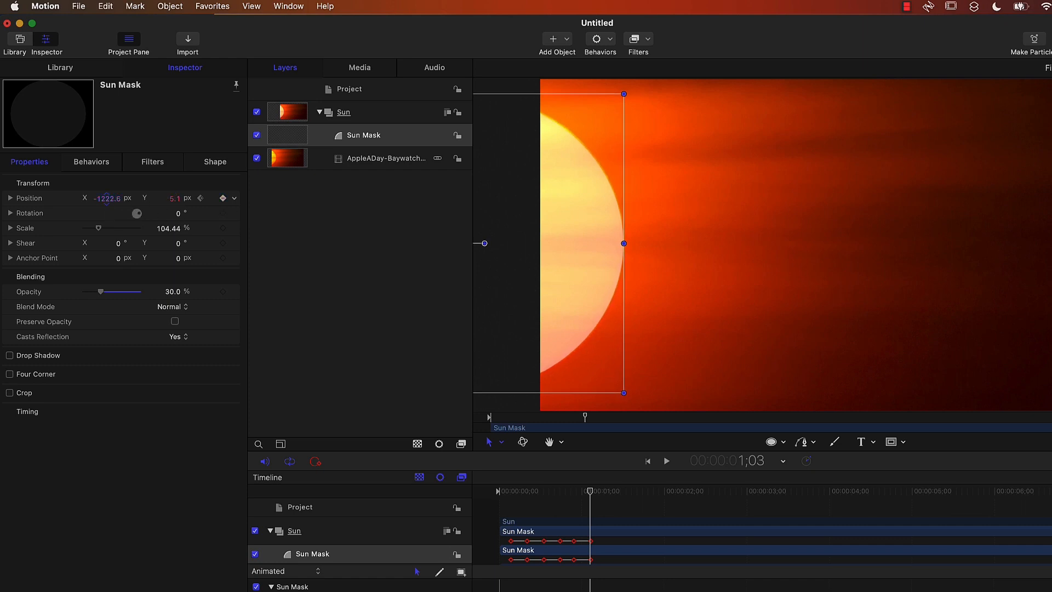
Step back through the frames before 00:00:01;03 to examine the mask's alignment with the sun between keyframes
key(Left)
key(Left)
key(Left)
key(Left)
key(Left)
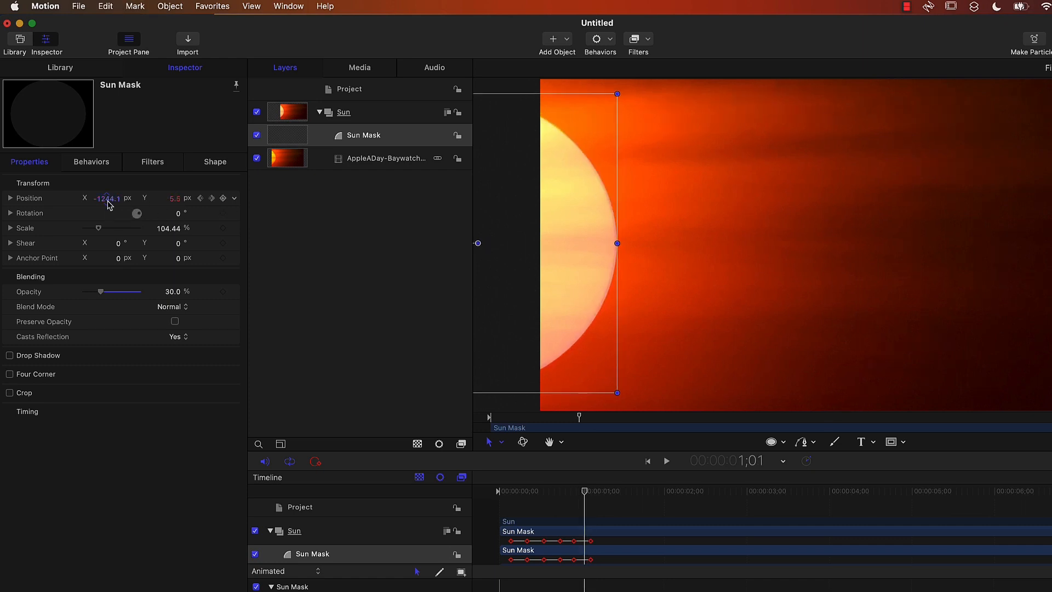
key(Left)
key(Left)
key(Right)
key(Right)
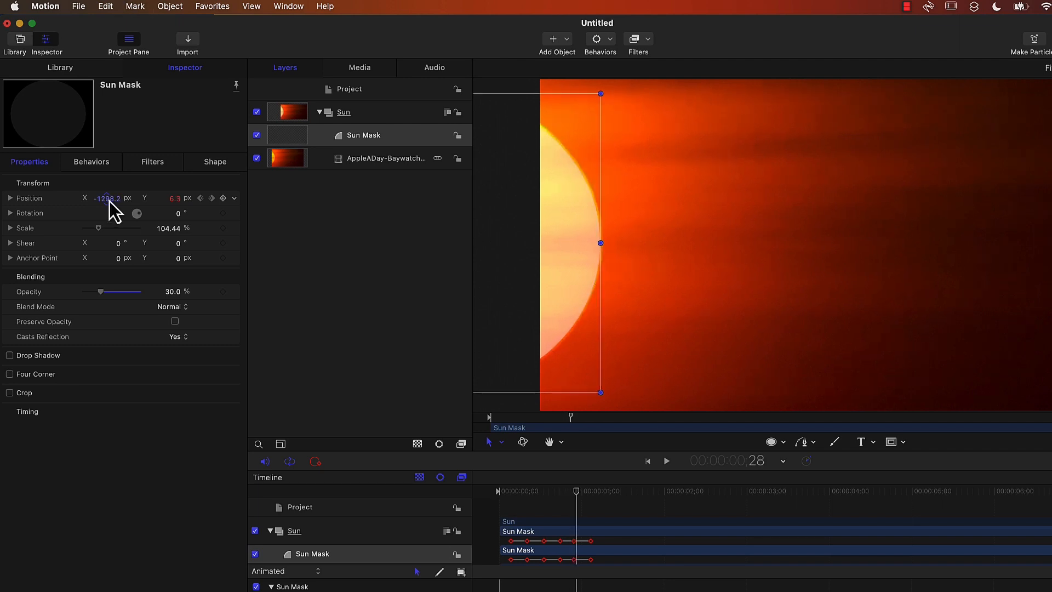
Keyframe the Sun Mask's position frame by frame to follow the sun across the clip, reaching X 1507.7 px and Y -6.2 px at 5;27
key(Right)
key(Right)
key(Right)
key(Right)
key(Right)
key(Right)
key(Right)
key(Right)
key(Right)
key(Right)
key(Right)
key(Right)
key(Right)
key(Right)
key(Right)
key(Right)
drag(106, 198, 107, 201)
key(Right)
key(Right)
key(Right)
key(Right)
key(Right)
key(Right)
key(Right)
key(Right)
key(Right)
key(Right)
key(Right)
key(Right)
key(Right)
key(Right)
key(Right)
key(Right)
key(Right)
key(Right)
key(Right)
key(Right)
key(Right)
key(Right)
key(Right)
key(Right)
key(Right)
key(Right)
key(Right)
key(Right)
key(Right)
key(Right)
key(Right)
key(Right)
key(Right)
key(Right)
key(Right)
key(Right)
key(Right)
key(Right)
key(Right)
key(Right)
key(Right)
key(Right)
key(Right)
key(Right)
key(Right)
key(Right)
key(Right)
key(Right)
key(Right)
key(Right)
key(Right)
key(Right)
key(Right)
key(Right)
key(Right)
key(Right)
key(Right)
key(Right)
key(Right)
key(Right)
key(Right)
key(Right)
key(Right)
key(Right)
key(Right)
key(Right)
key(Right)
key(Right)
key(Right)
key(Right)
key(Right)
key(Right)
key(Right)
key(Right)
key(Right)
key(Right)
key(Right)
key(Right)
key(Right)
key(Right)
key(Right)
key(Right)
key(Right)
key(Right)
key(Right)
key(Right)
key(Right)
key(Right)
key(Right)
key(Right)
key(Right)
key(Right)
key(Right)
key(Right)
key(Right)
key(Right)
key(Right)
key(Right)
key(Right)
key(Right)
key(Right)
key(Right)
key(Right)
key(Right)
key(Right)
key(Right)
key(Right)
key(Right)
key(Right)
key(Right)
key(Right)
key(Right)
key(Right)
key(Right)
key(Right)
key(Right)
key(Right)
key(Right)
key(Right)
key(Right)
key(Right)
key(Right)
key(Right)
key(Right)
key(Right)
key(Right)
key(Right)
drag(104, 201, 106, 202)
key(Right)
key(Right)
key(Right)
key(Right)
key(Right)
key(Right)
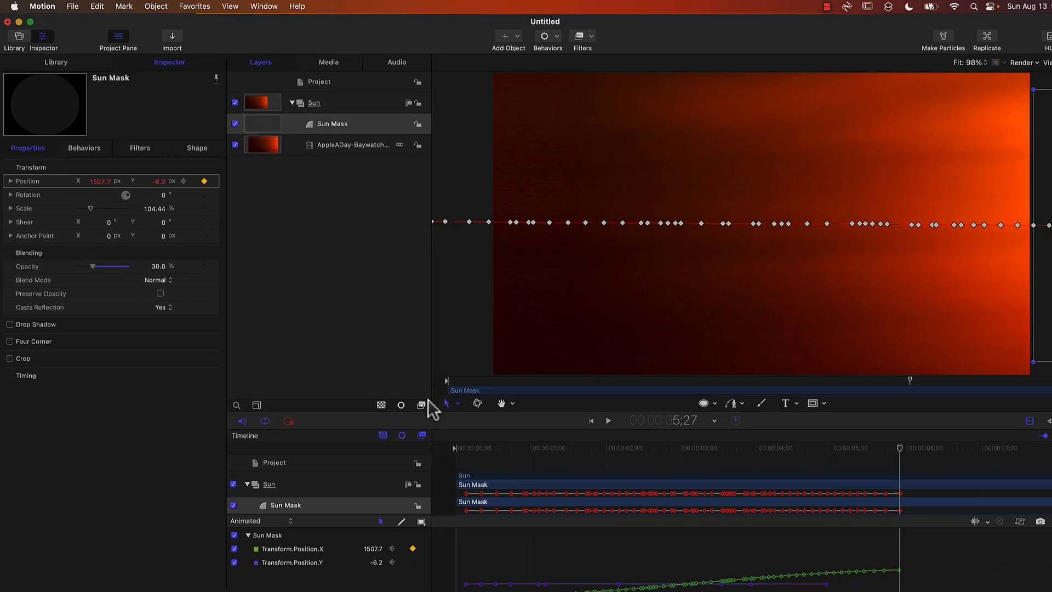
Play the mask animation from the start to check its tracking, and raise the Sun Mask's opacity to full
key(Home)
key(space)
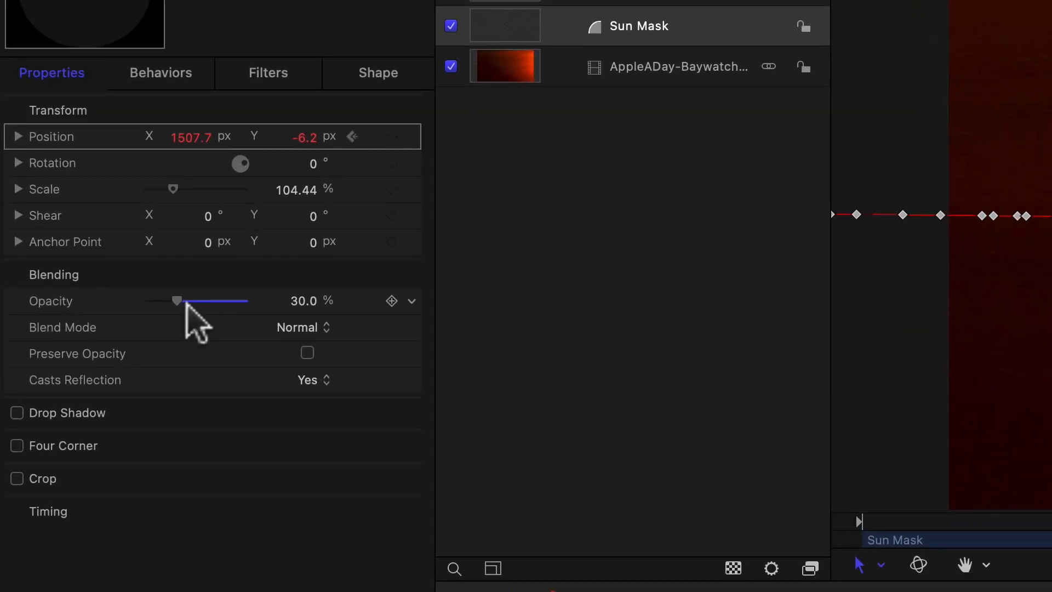
drag(94, 255, 92, 256)
drag(181, 301, 299, 325)
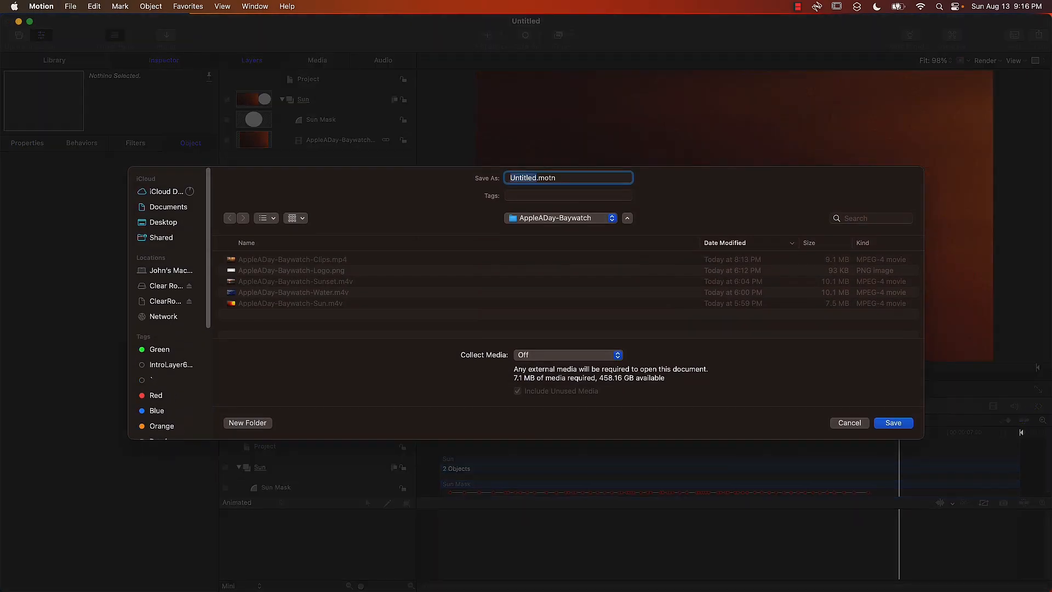
Save the project as "Baywatch Titles" in the AppleADay-Baywatch folder
text(Baywatch 1)
text(itles)
click(893, 423)
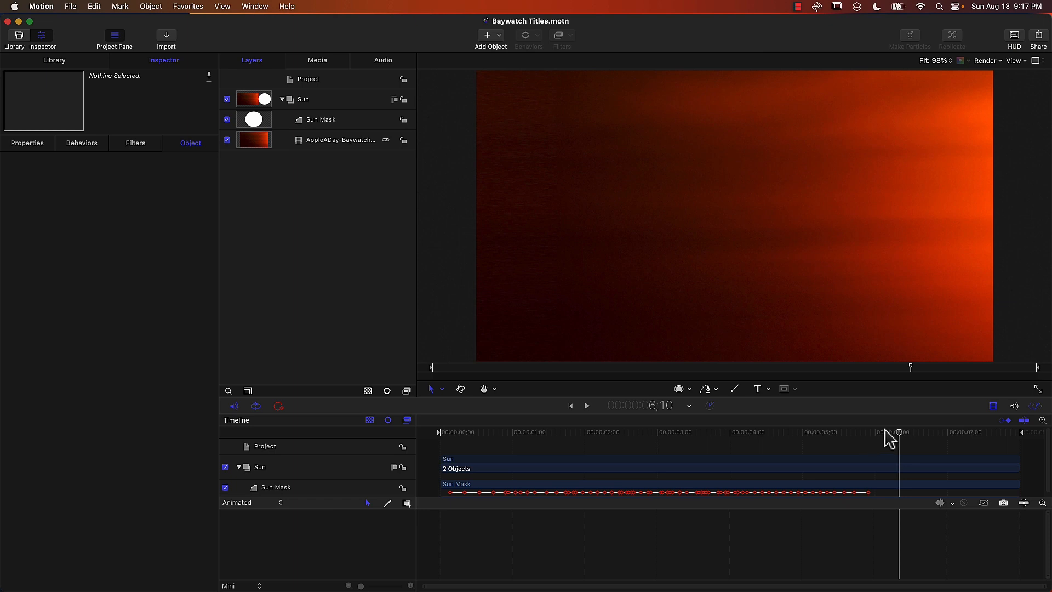
Return the playhead to the project's start and add AppleADay-Baywatch-Logo.png from Finder as a new group above the Sun group
drag(899, 432, 417, 439)
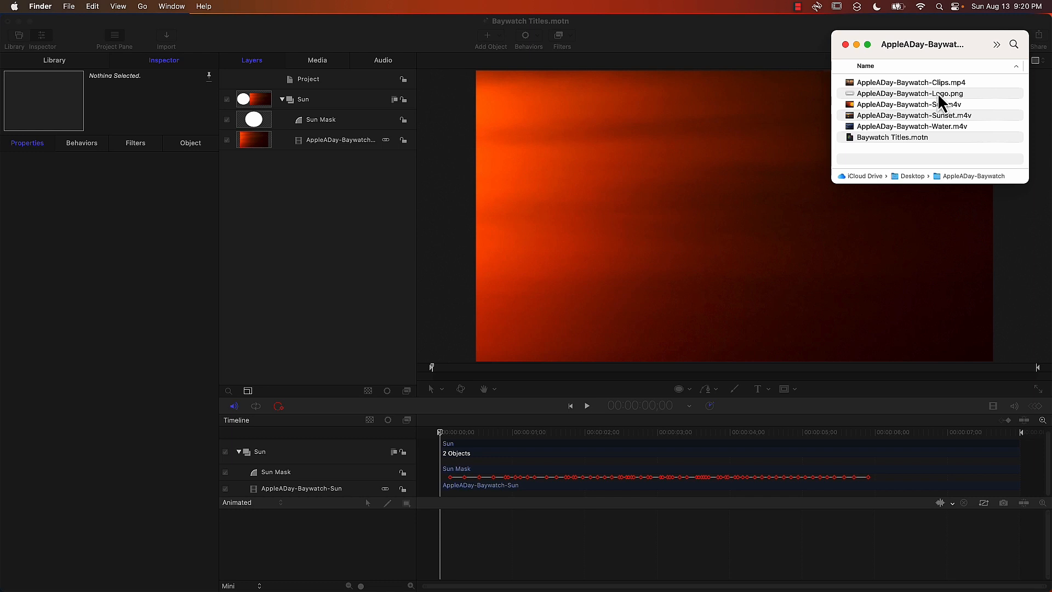
drag(938, 93, 334, 209)
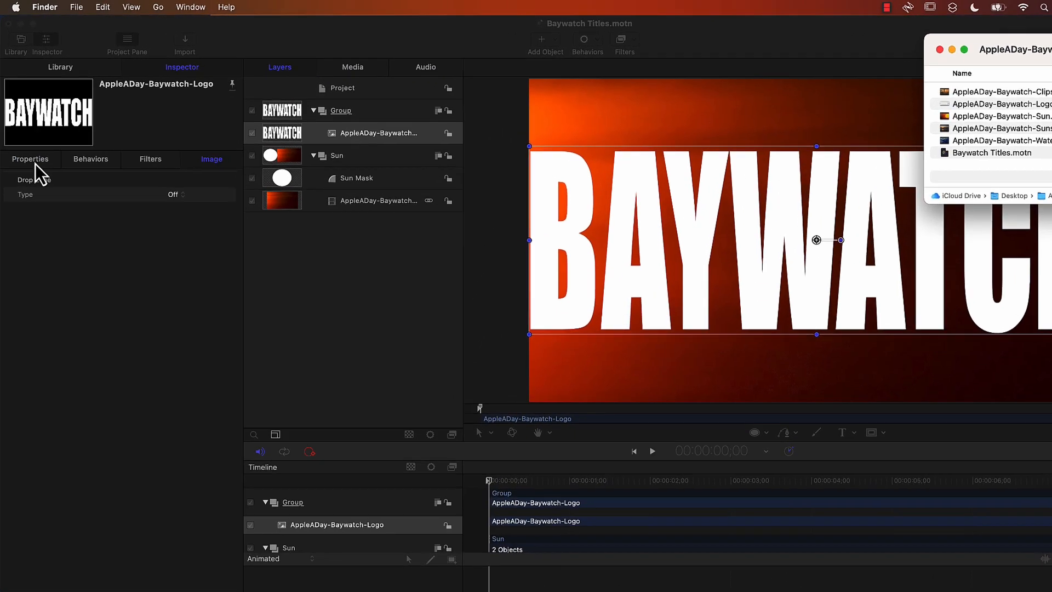
Set the Baywatch logo's scale to 100% in its transform properties
click(30, 145)
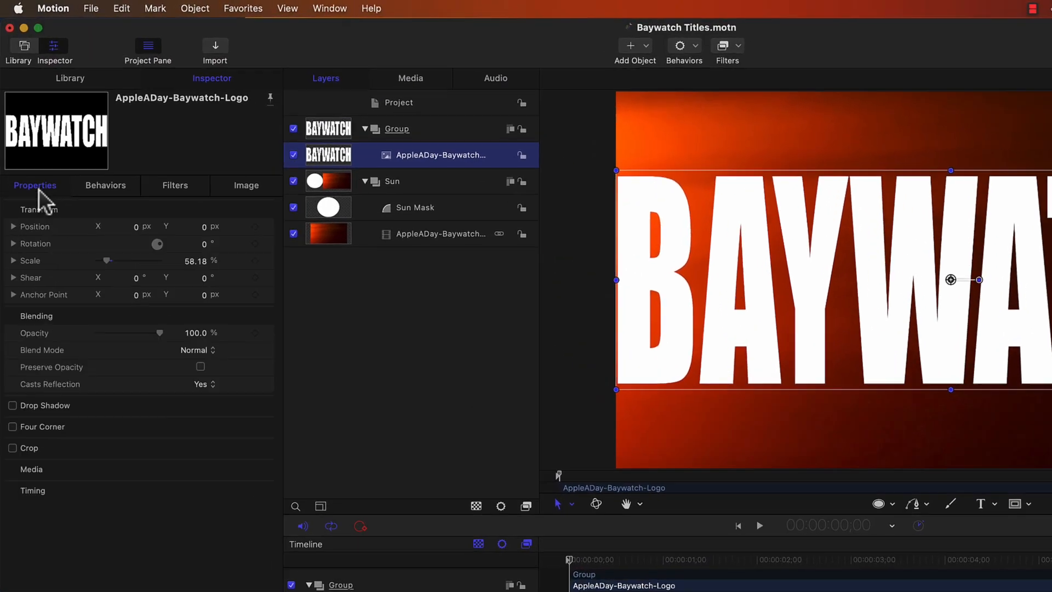
click(200, 265)
text(100)
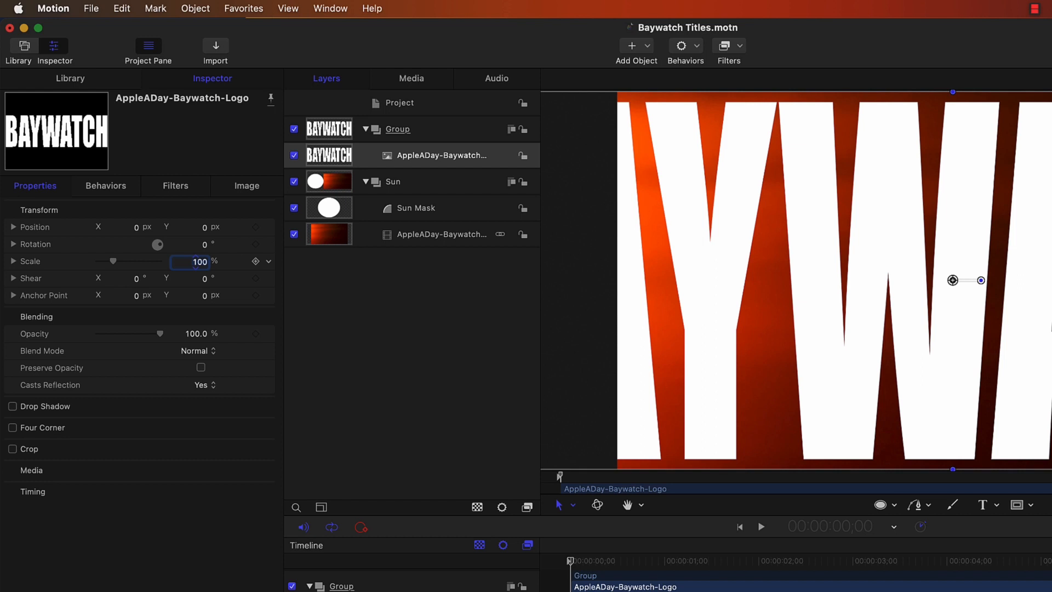
key(Return)
click(268, 262)
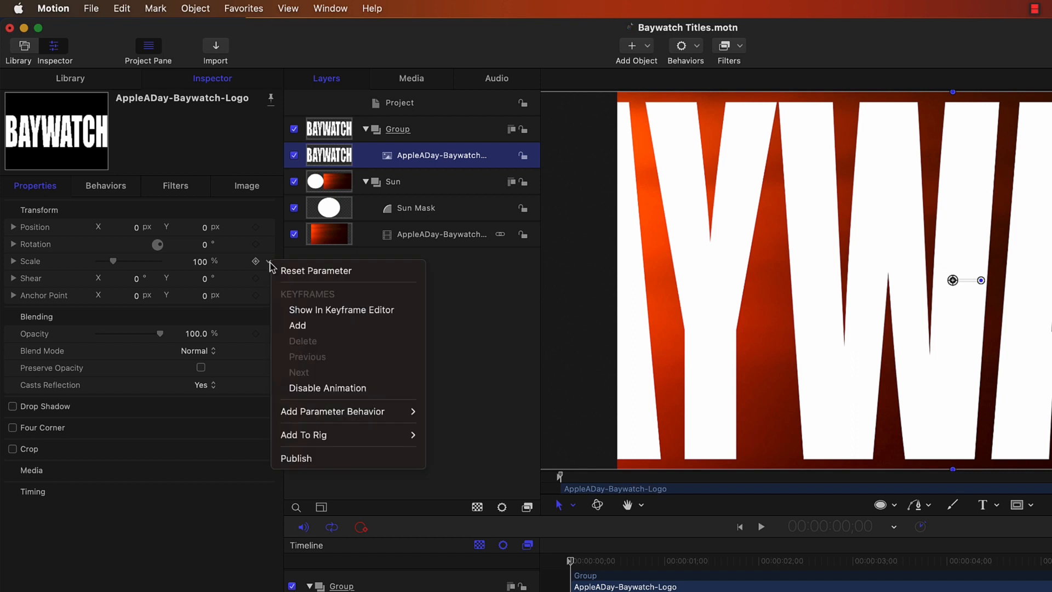
click(318, 272)
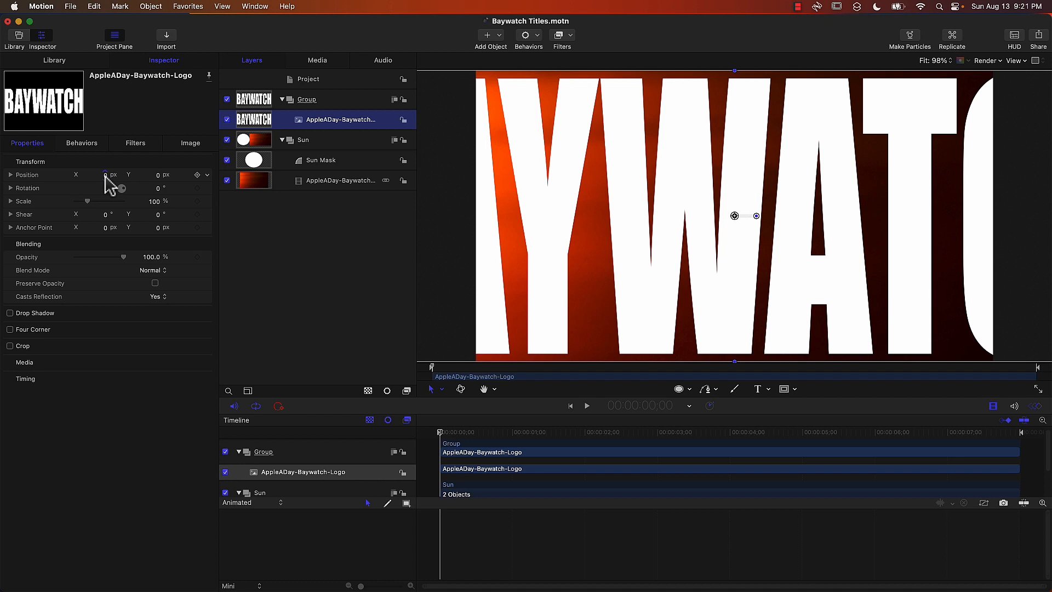
Keyframe the logo's X position from 2613 px at the project's start to -2633.2 px at 6;15
drag(106, 178, 497, 178)
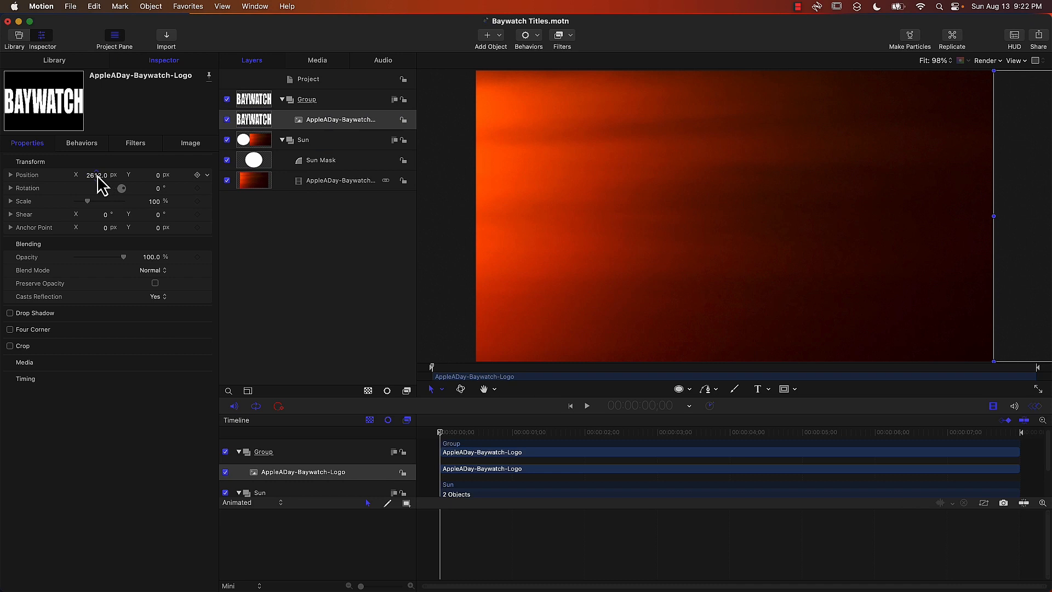
drag(97, 175, 97, 175)
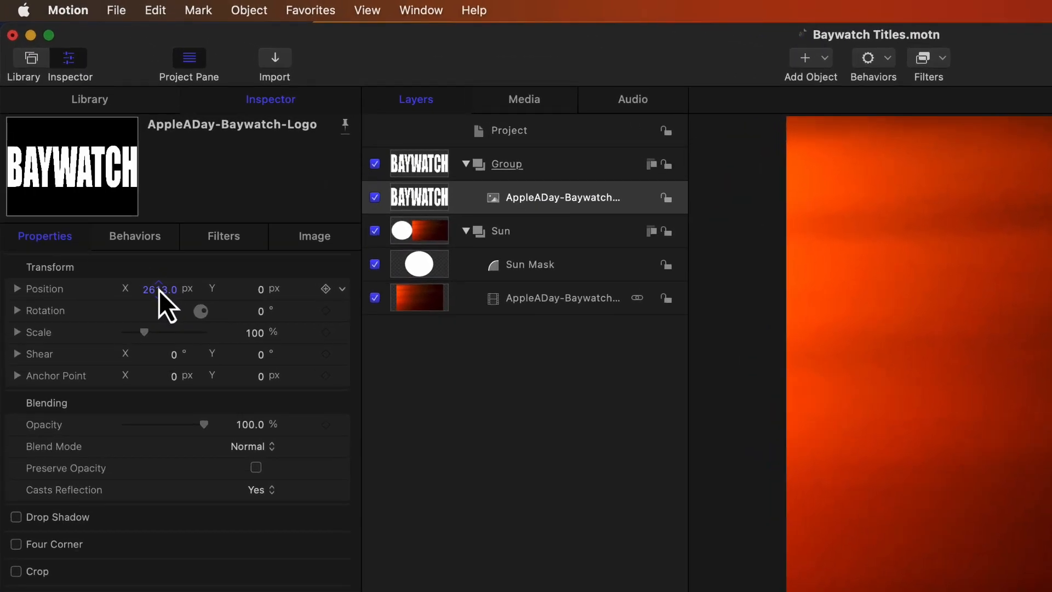
click(326, 289)
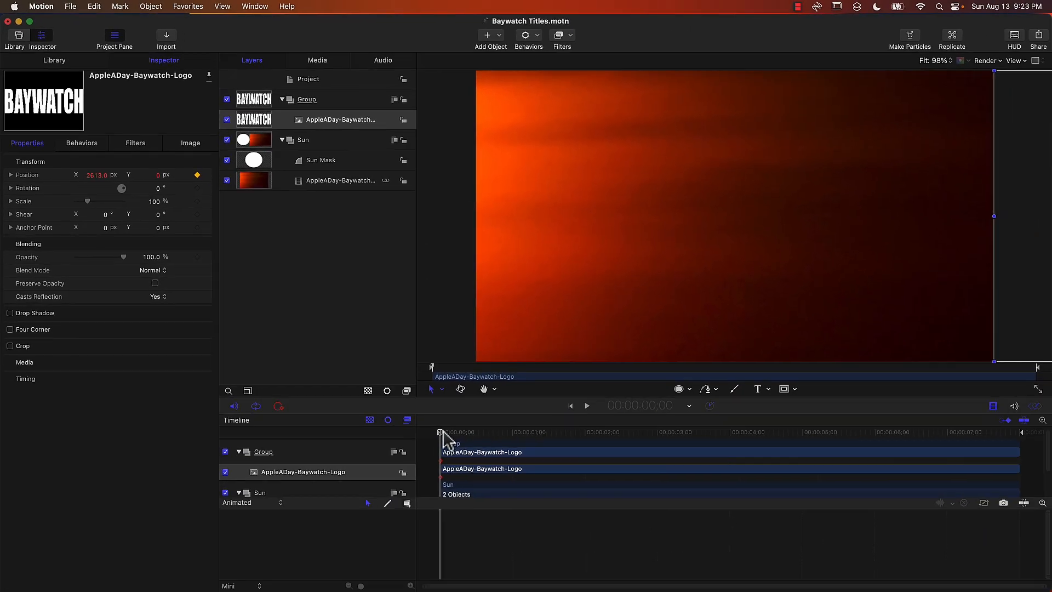
drag(444, 433, 912, 458)
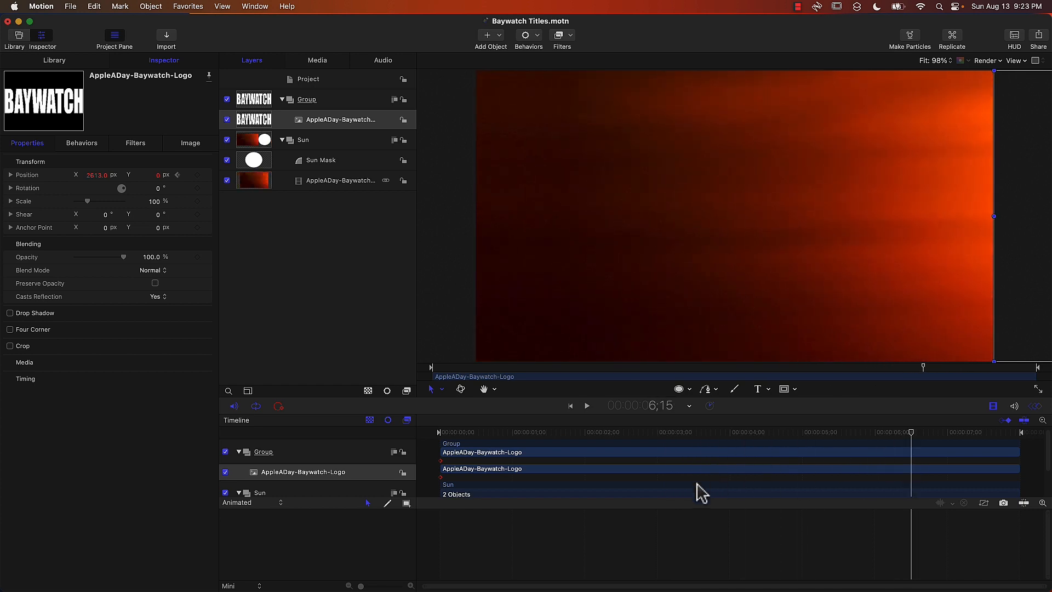
mouse_move(104, 181)
mouse_down()
mouse_move(137, 195)
mouse_move(104, 190)
mouse_move(96, 175)
mouse_up()
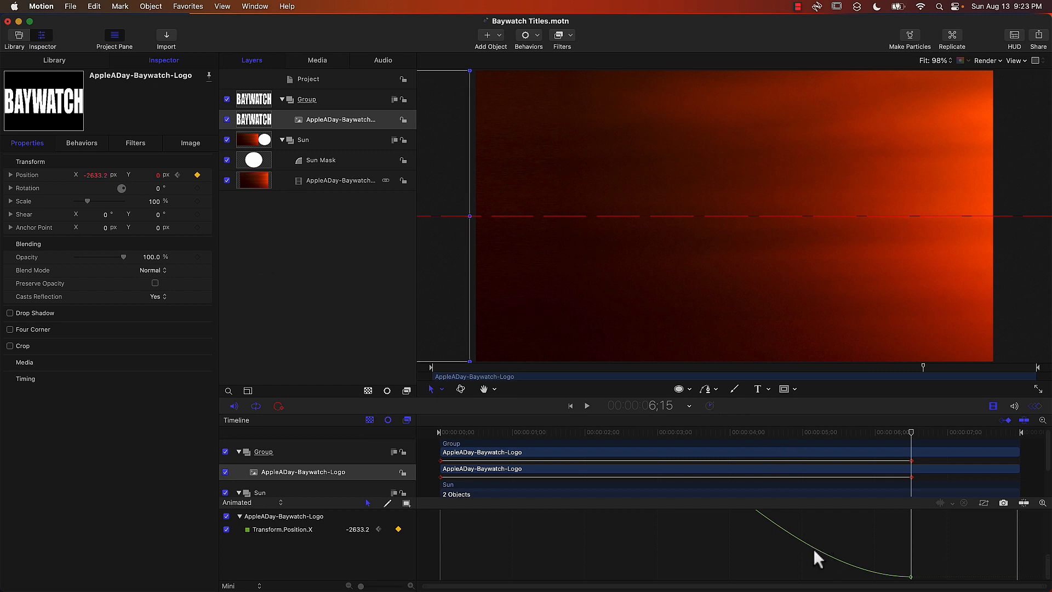
Change both of the logo's Position X keyframes to Linear interpolation and play the animation from the start
click(984, 502)
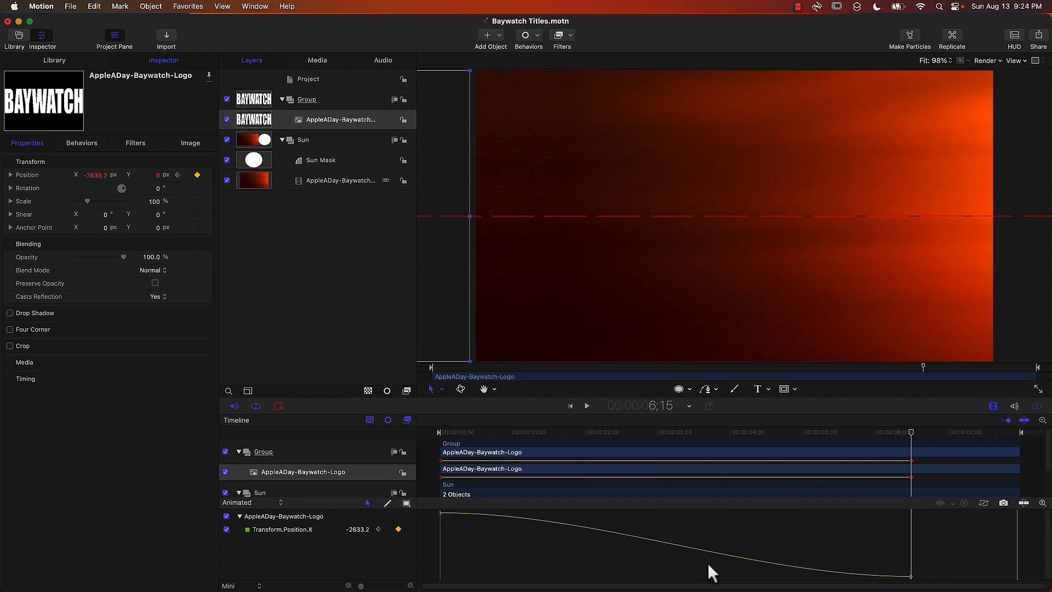
click(912, 576)
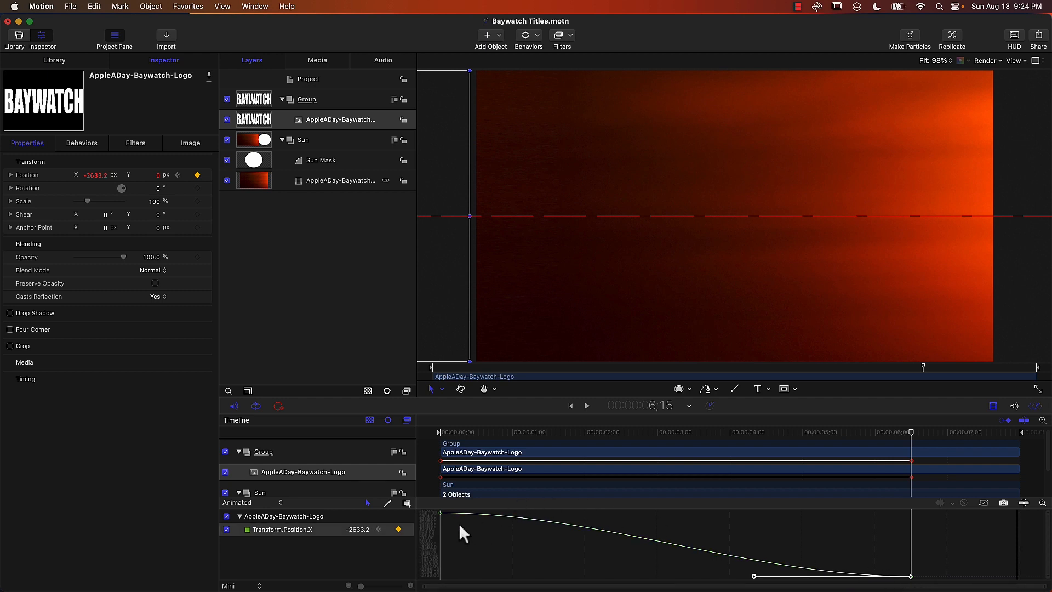
click(440, 513)
right_click(911, 577)
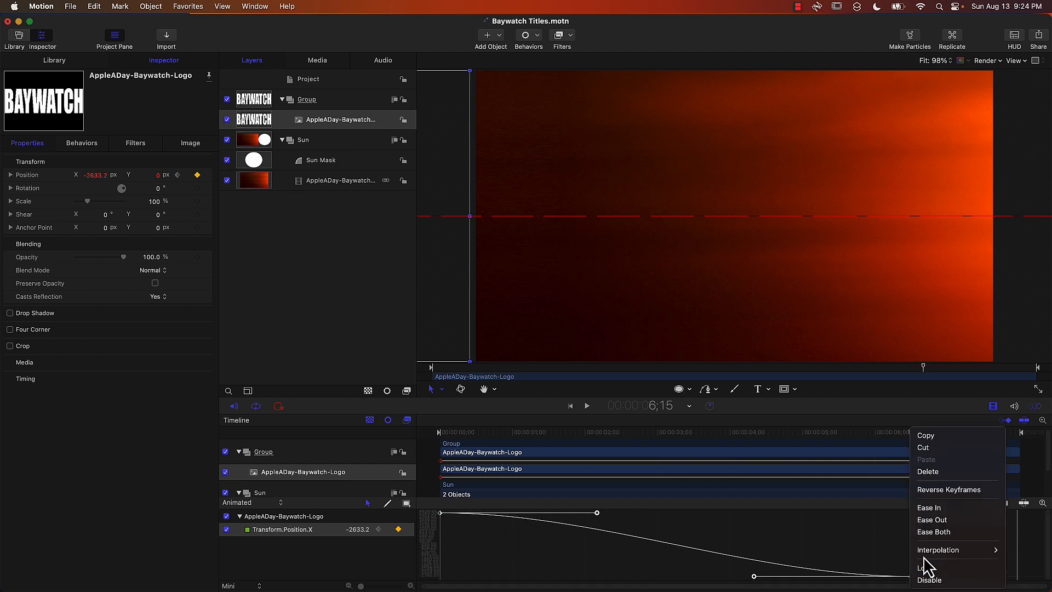
mouse_move(924, 555)
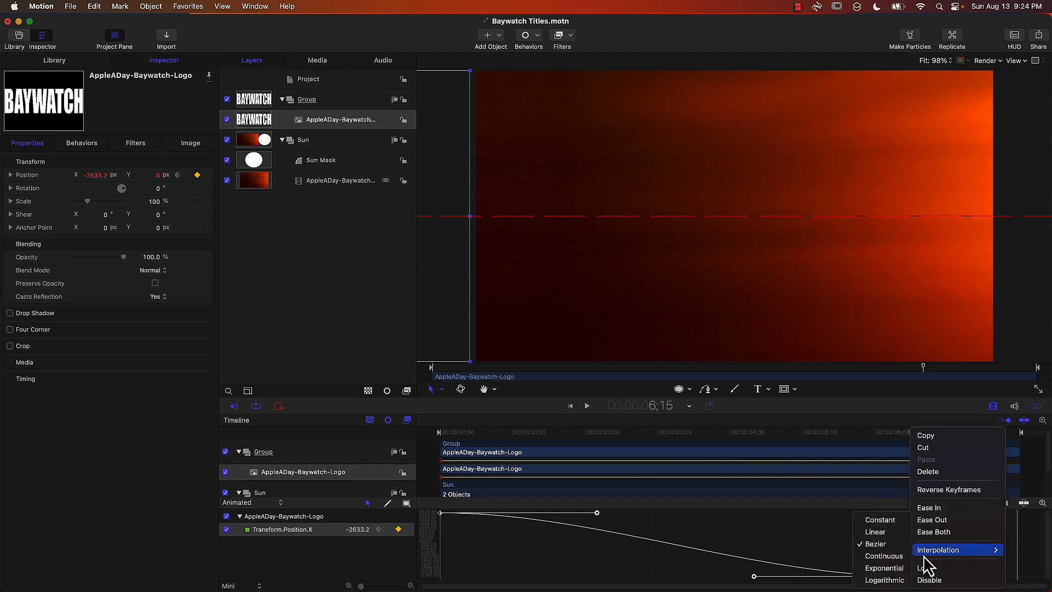
click(887, 532)
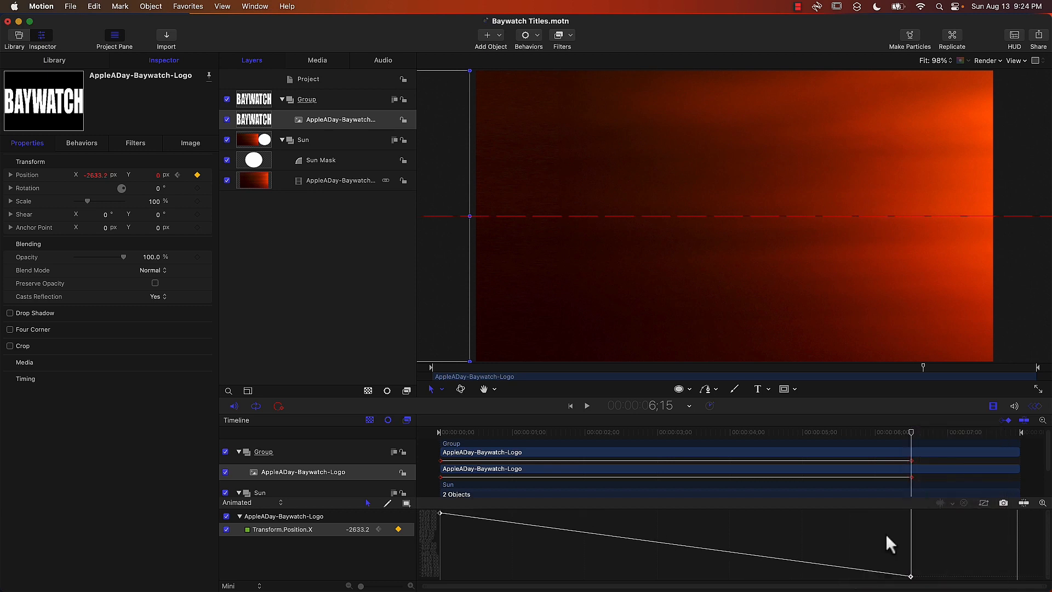
drag(463, 432, 406, 424)
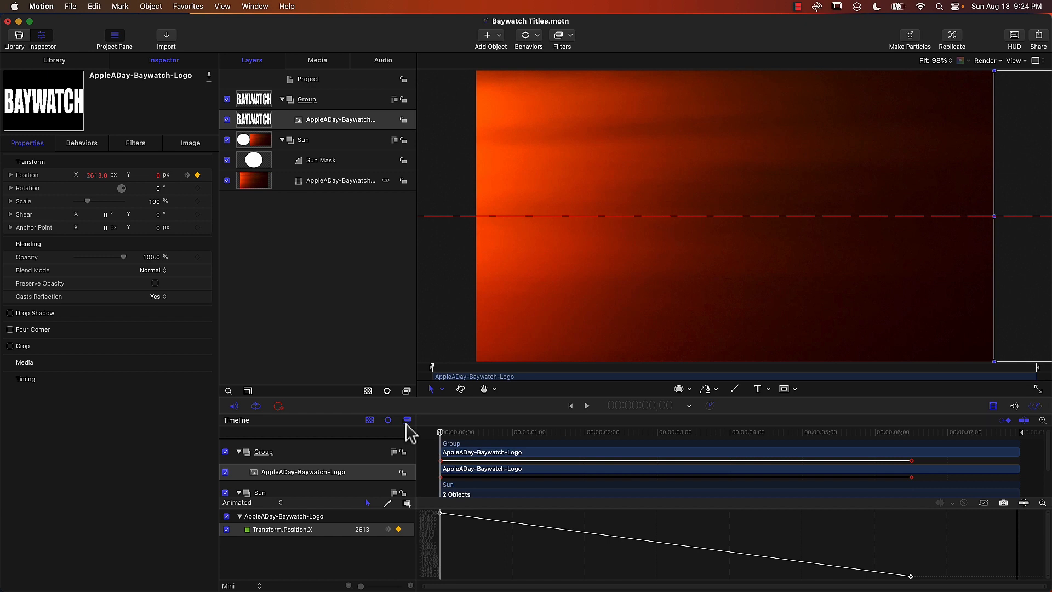
key(space)
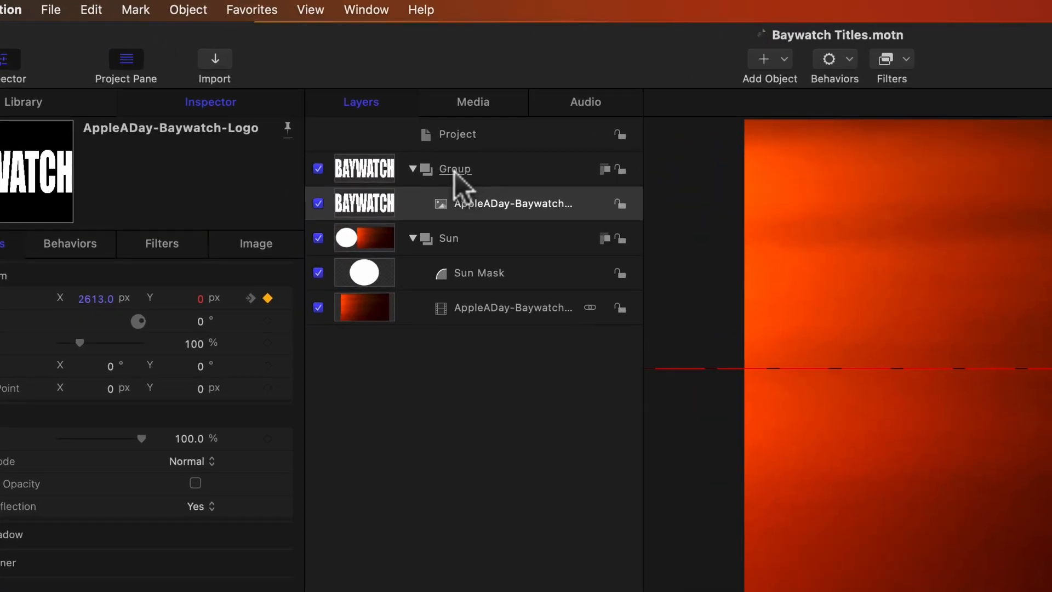
Rename the group containing the Baywatch logo as "Baywatch Text"
double_click(455, 172)
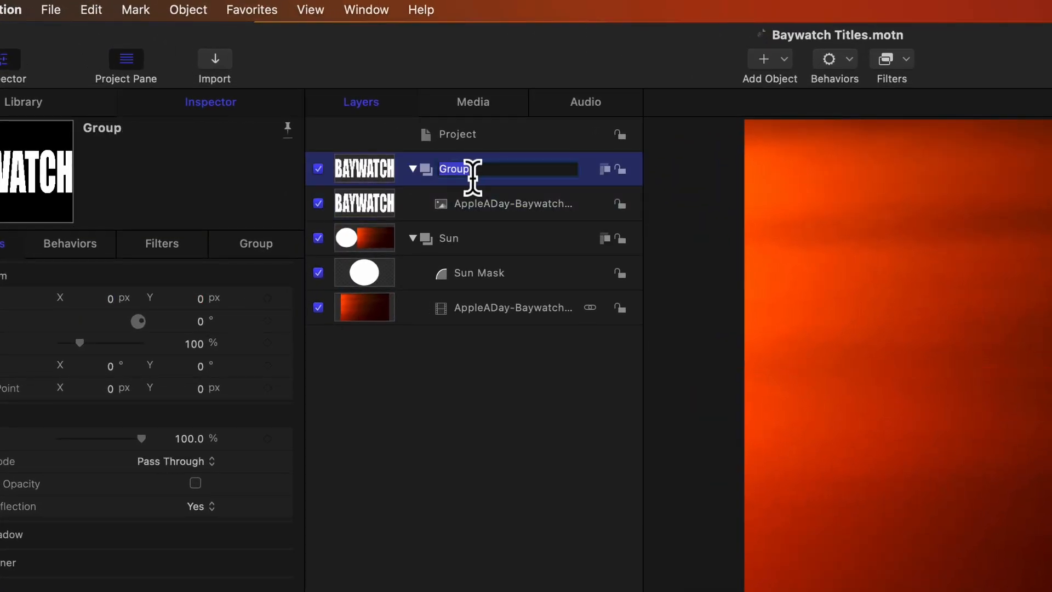
text(Baywatch Text)
key(Return)
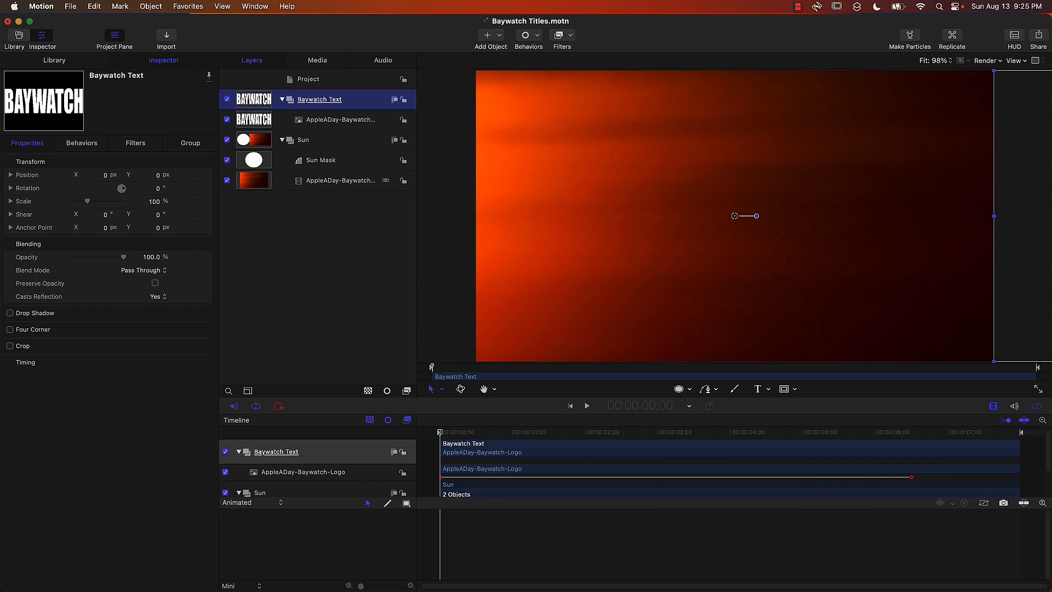
Switch to Finder and add AppleADay-Baywatch-Water.m4v to the Baywatch Text group, above the logo
key(super+Tab)
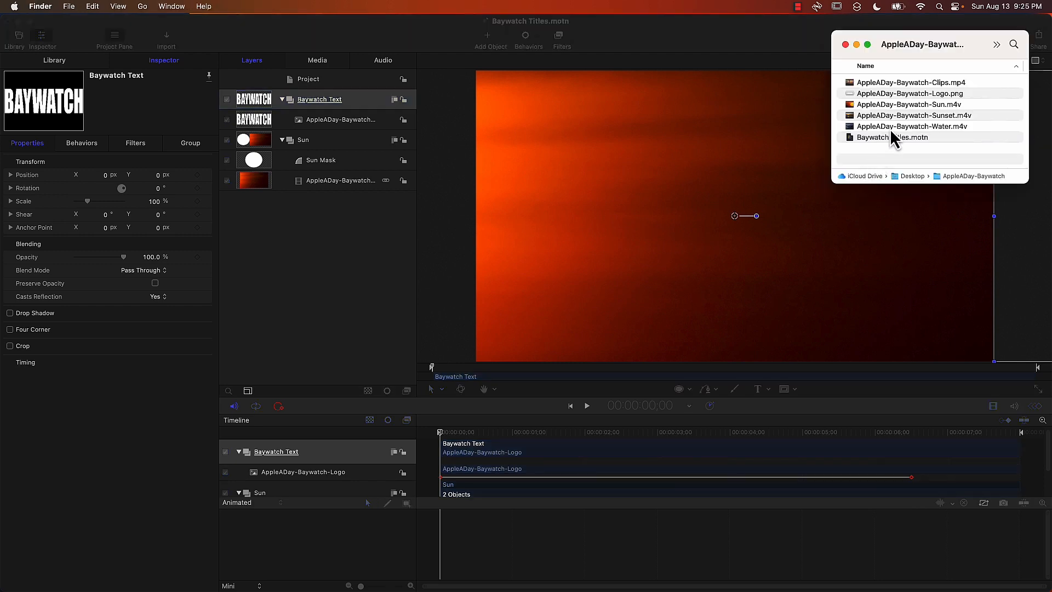
click(937, 128)
drag(949, 131, 321, 97)
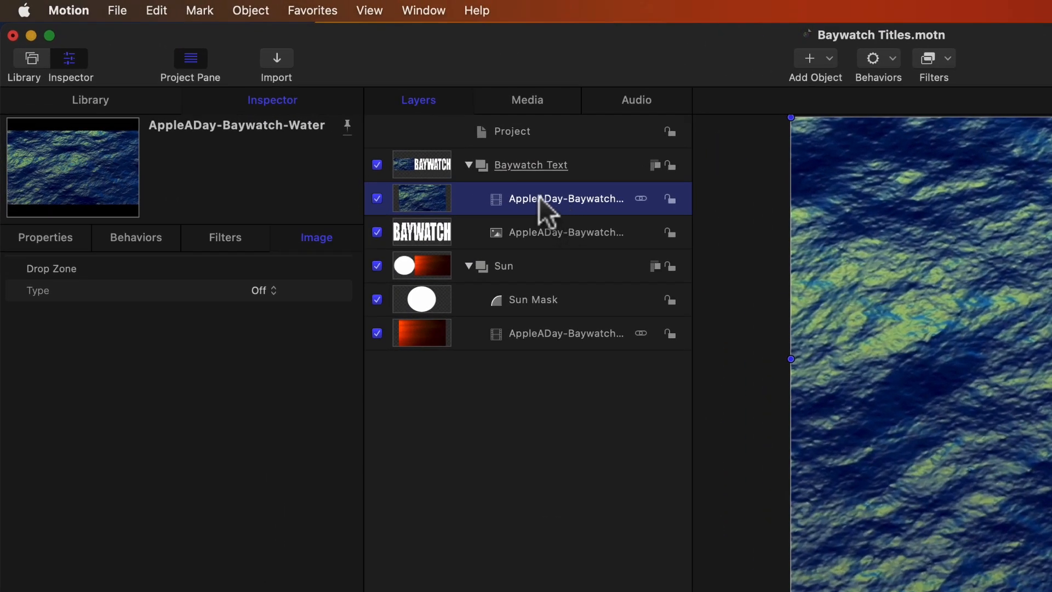
Add an image mask to the water clip with AppleADay-Baywatch-Logo as its mask source, and play the result
right_click(539, 198)
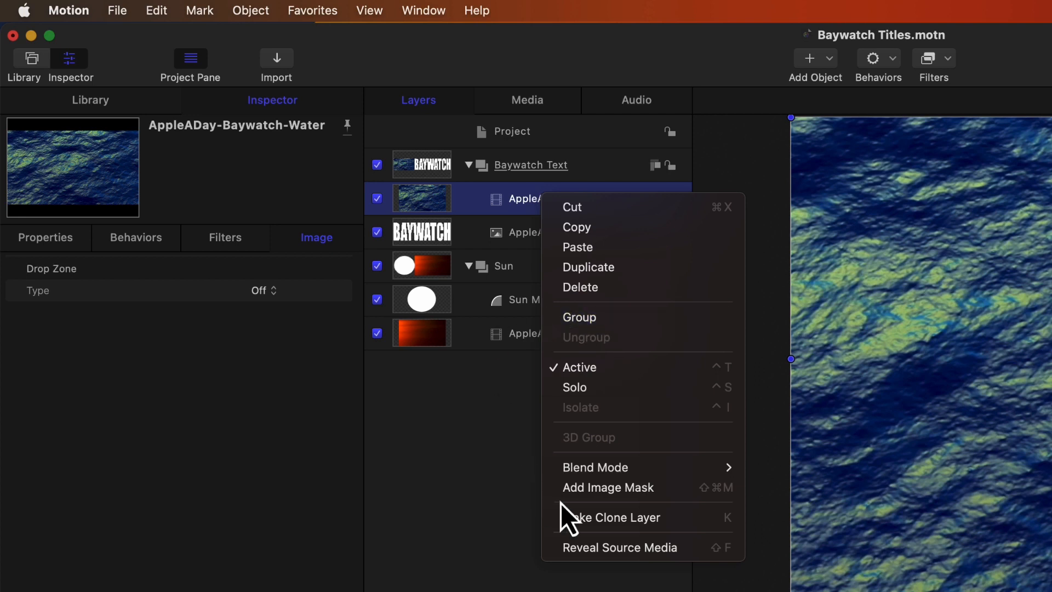
click(649, 494)
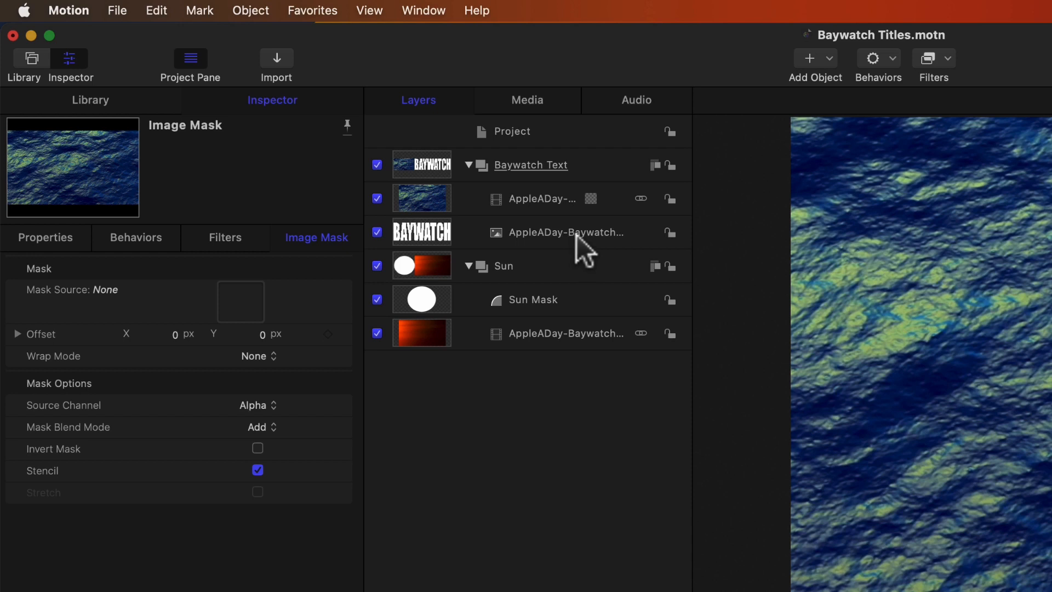
drag(577, 235, 237, 312)
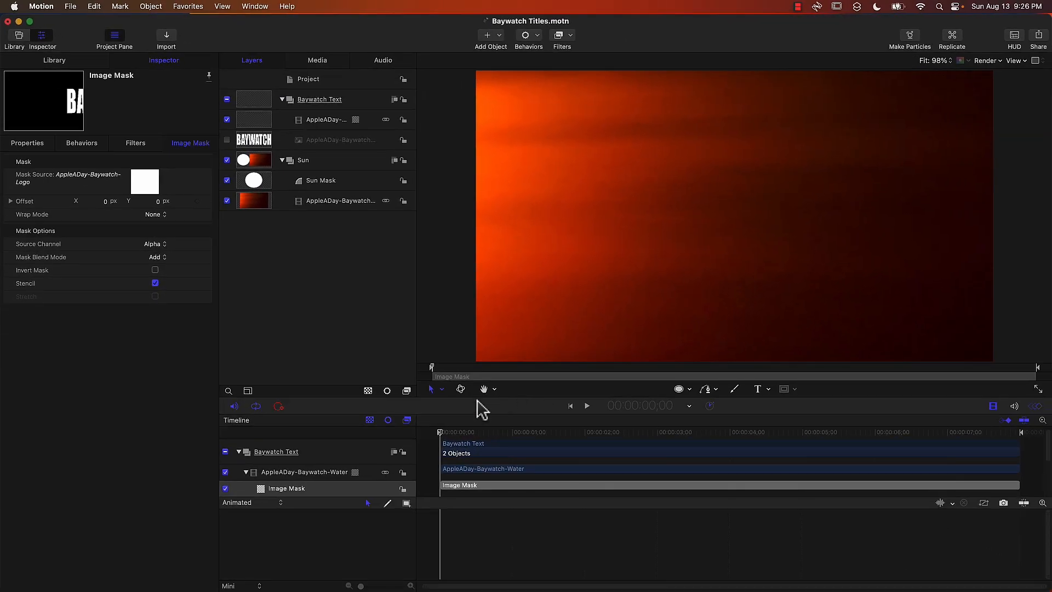
key(space)
Create a new group above Baywatch Text and name it "Baywatch Sun"
click(276, 251)
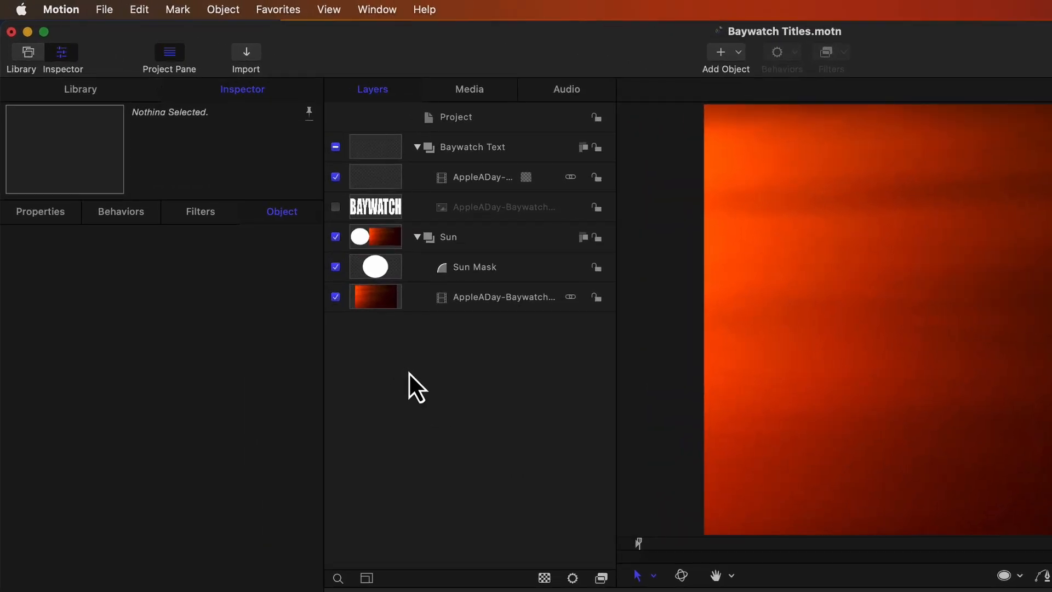
right_click(410, 373)
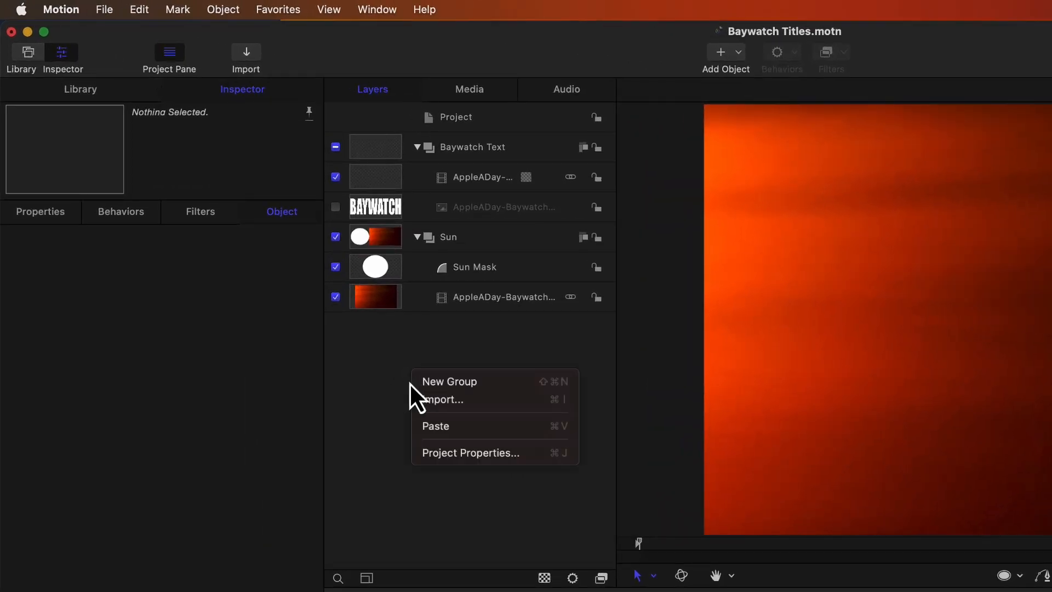
click(441, 383)
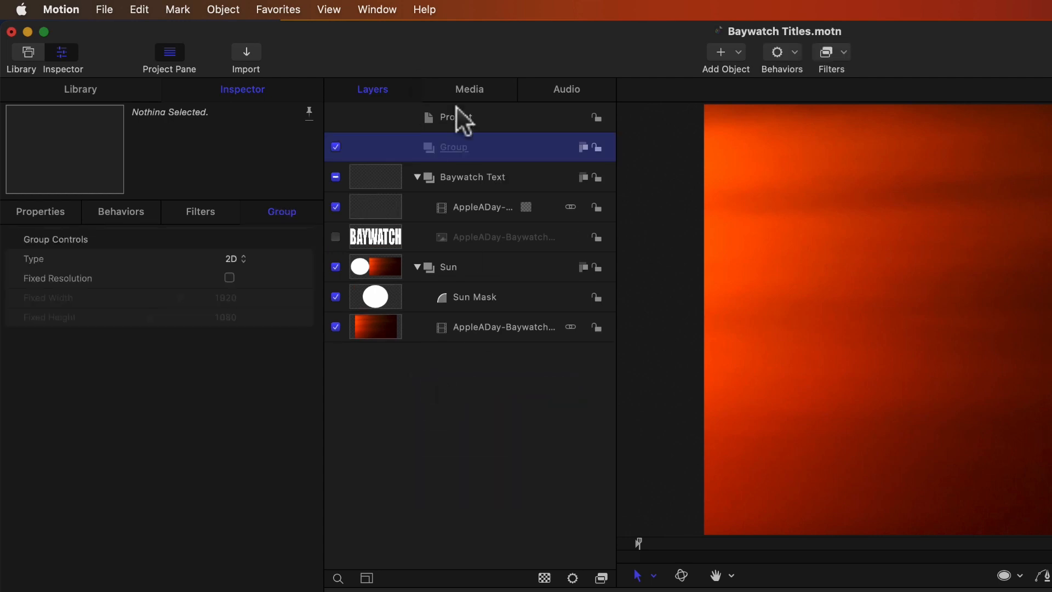
double_click(465, 146)
text(Baywatch Sun)
key(Return)
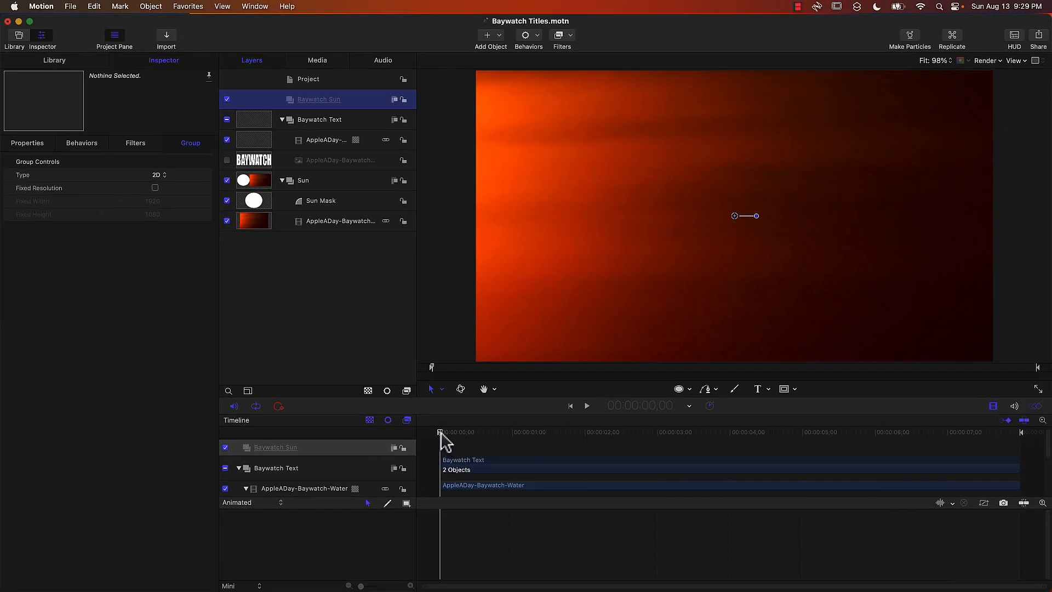
With the playhead at the project's start, add AppleADay-Baywatch-Clips.mp4 from Finder to the Baywatch Sun group
click(441, 433)
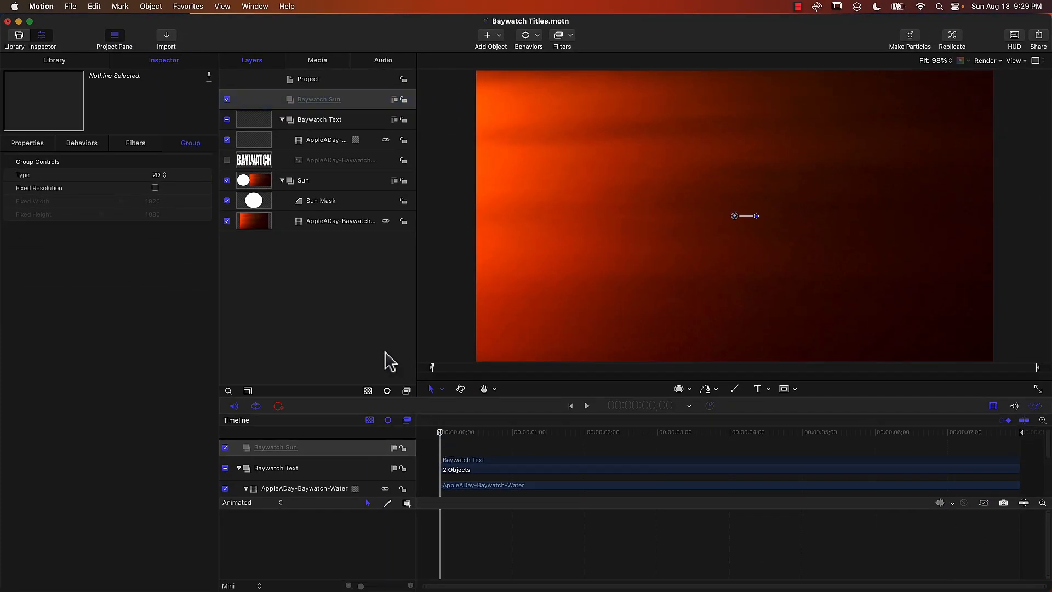
key(super+Tab)
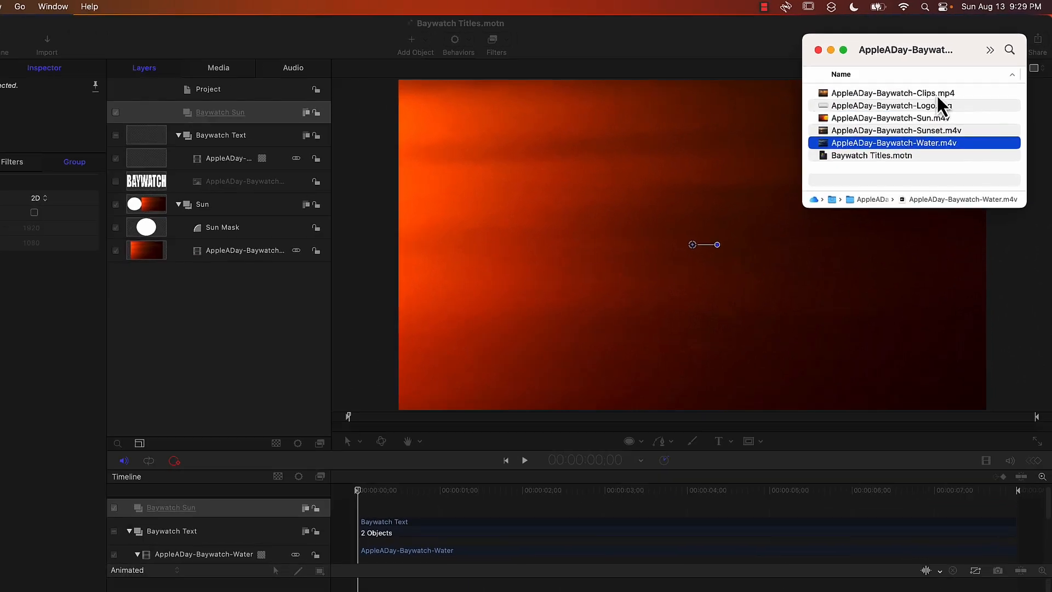
drag(899, 88, 365, 112)
drag(202, 146, 147, 132)
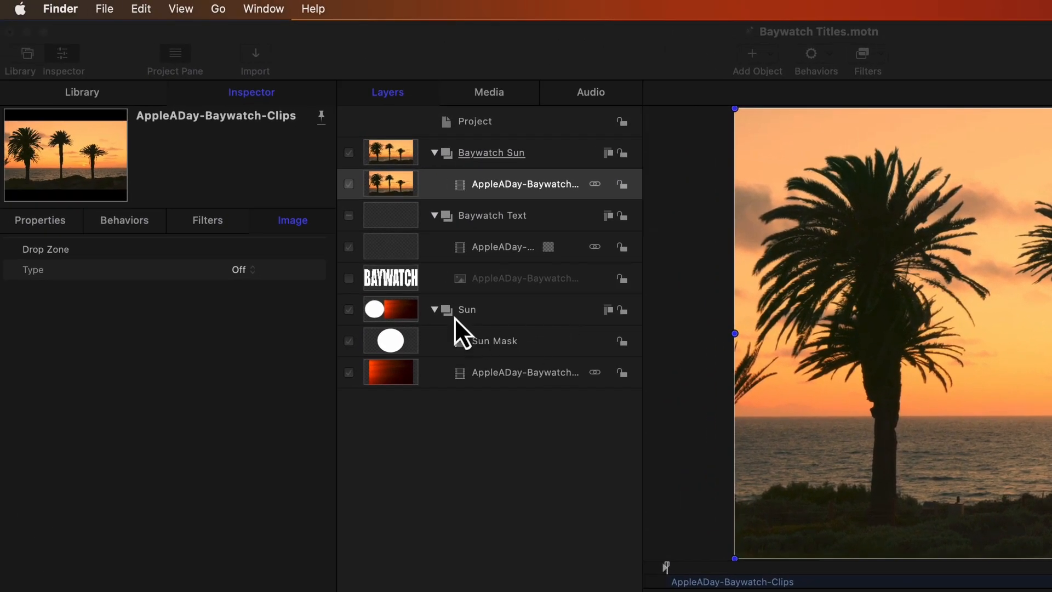
Move the Sun Mask from the Sun group into the Baywatch Sun group, below the clips layer
click(498, 345)
click(498, 344)
drag(498, 344, 483, 203)
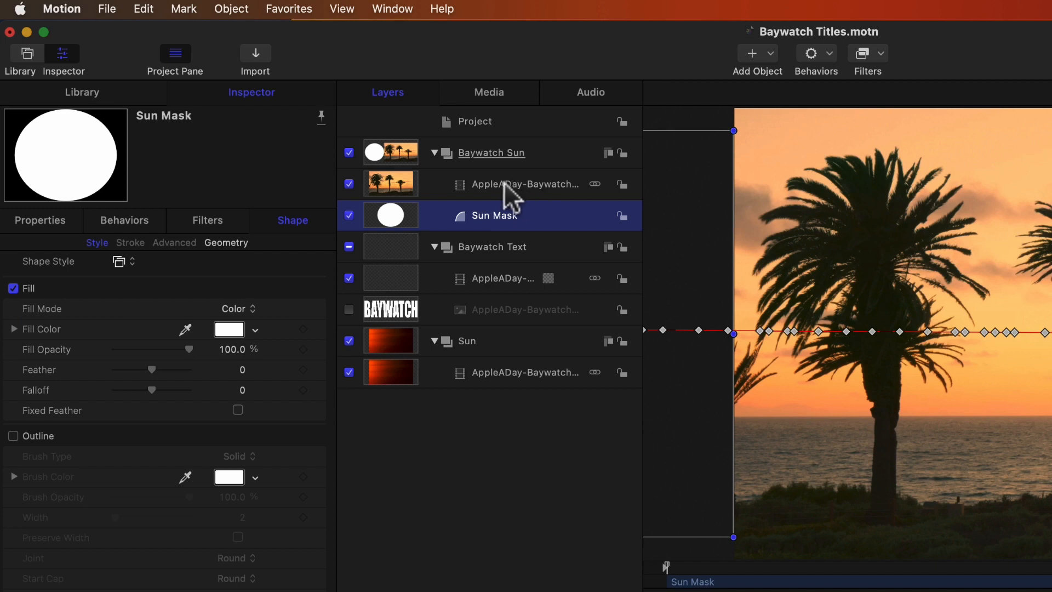
Add an image mask to the AppleADay-Baywatch-Clips layer with Sun Mask as its mask source
click(501, 185)
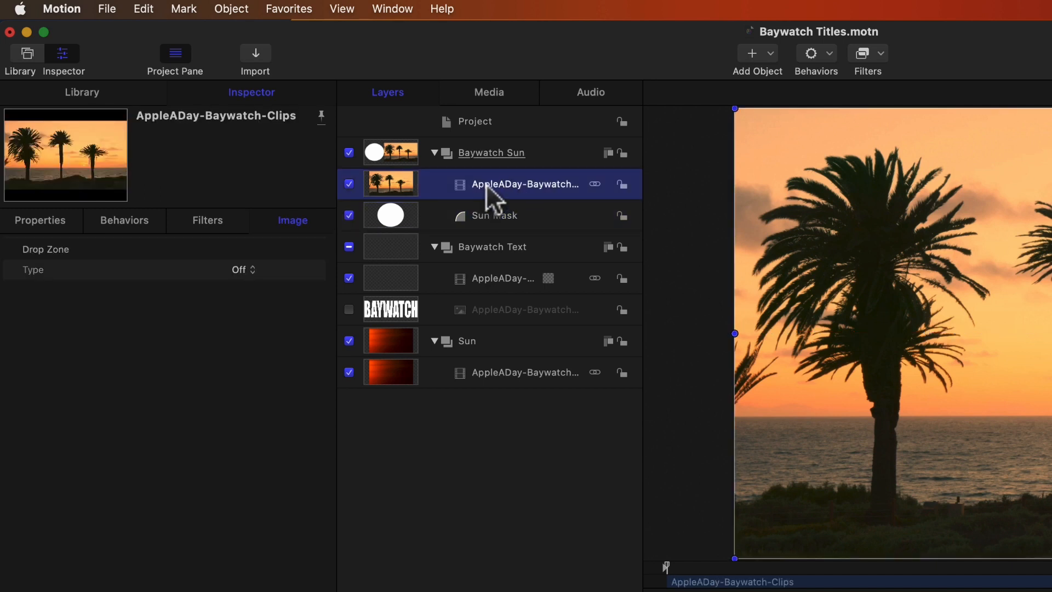
right_click(487, 183)
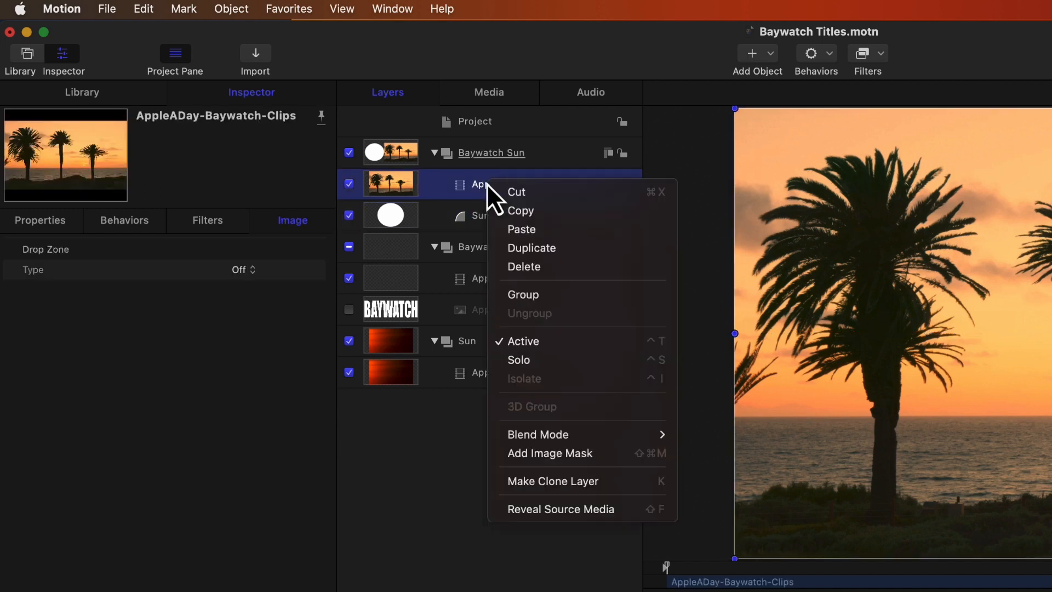
click(567, 458)
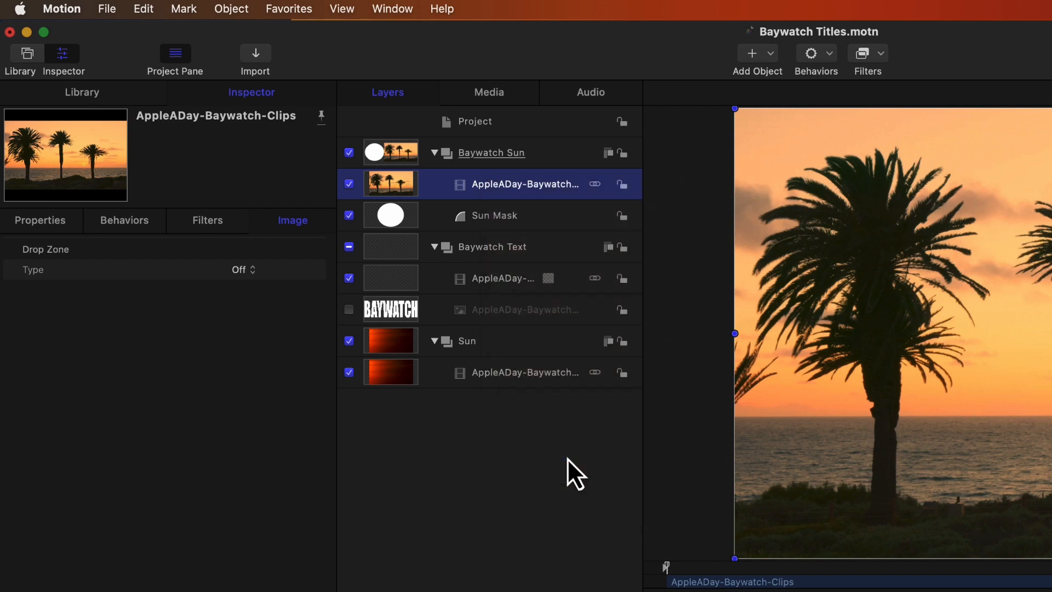
drag(508, 215, 219, 282)
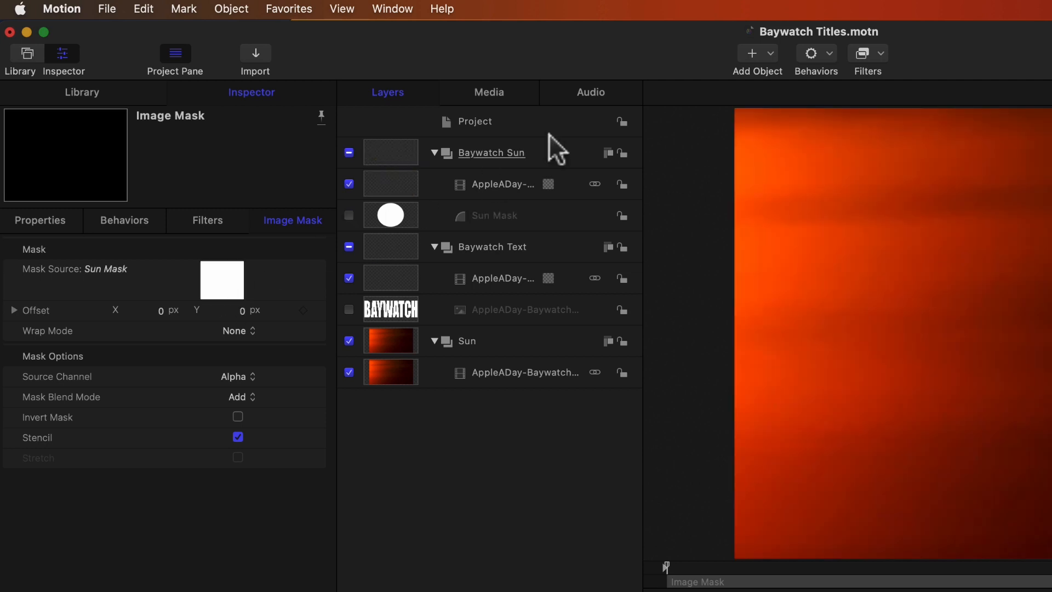
Add an image mask to the Baywatch Sun group with the AppleADay-Baywatch-Logo layer as its mask source, and play the result
click(482, 160)
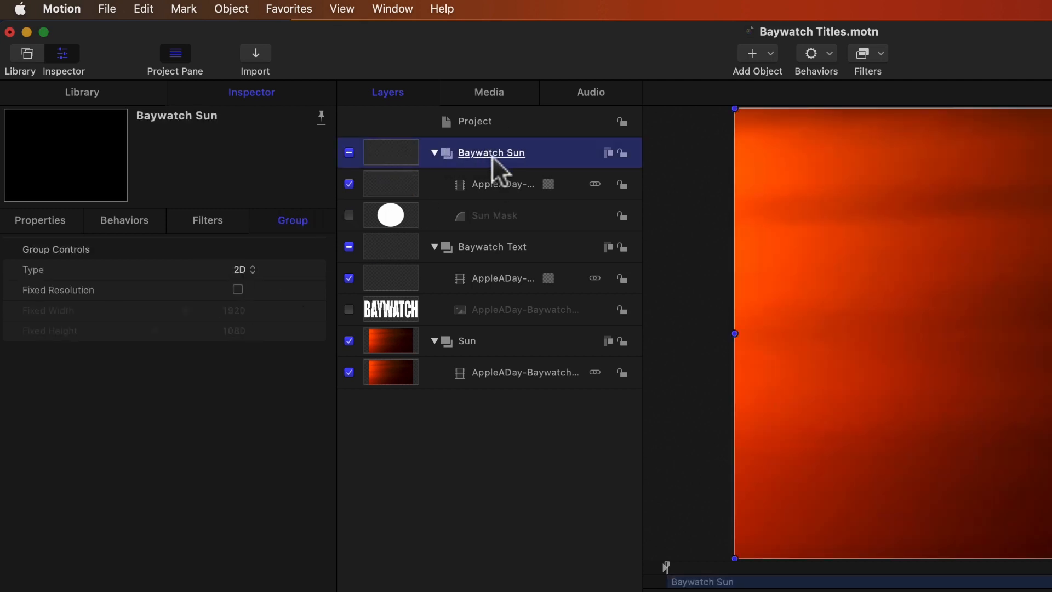
right_click(501, 159)
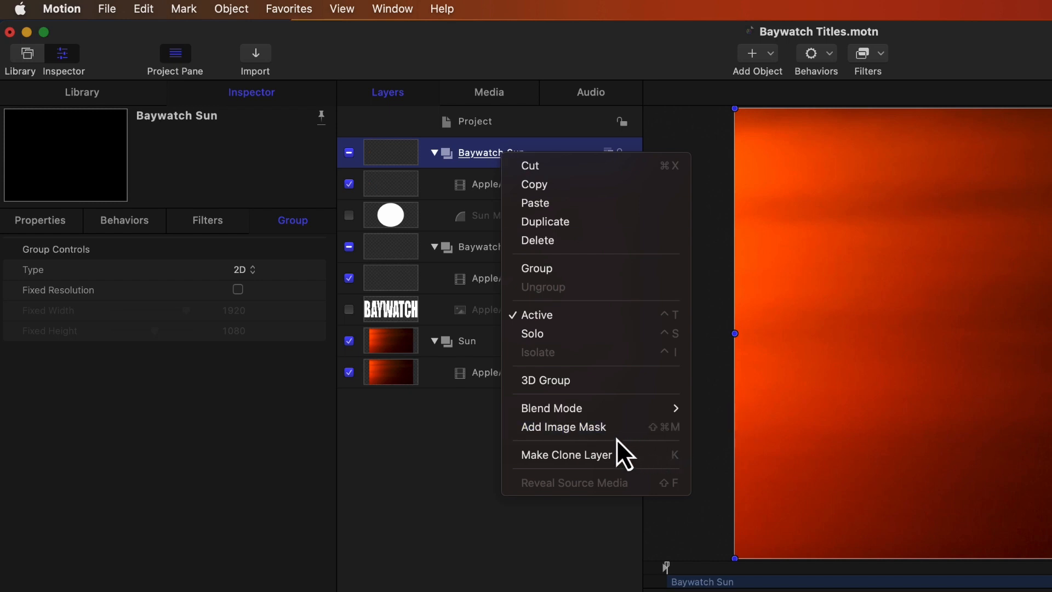
click(593, 430)
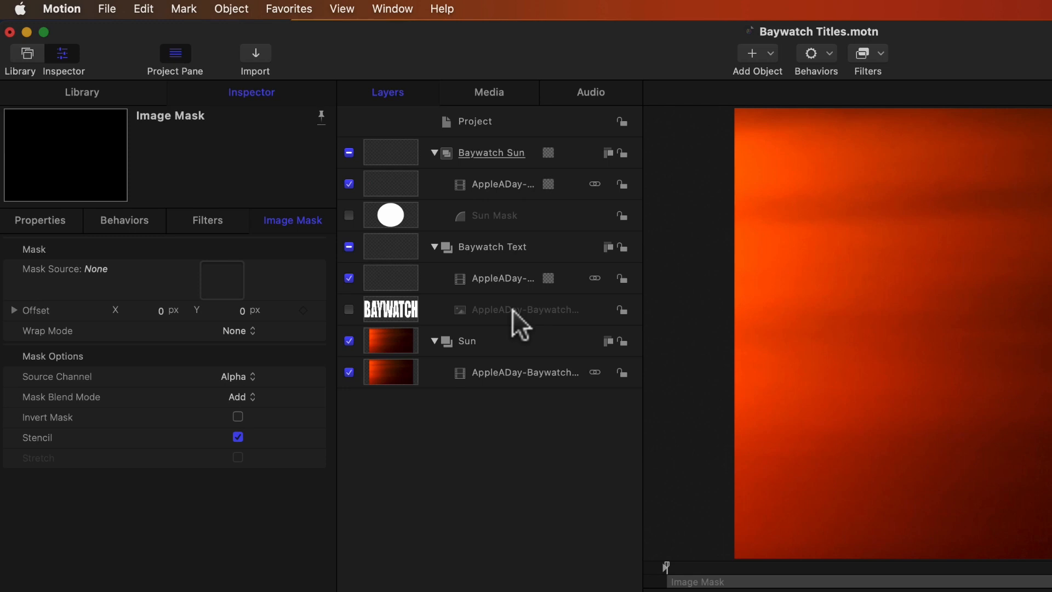
drag(535, 323, 218, 300)
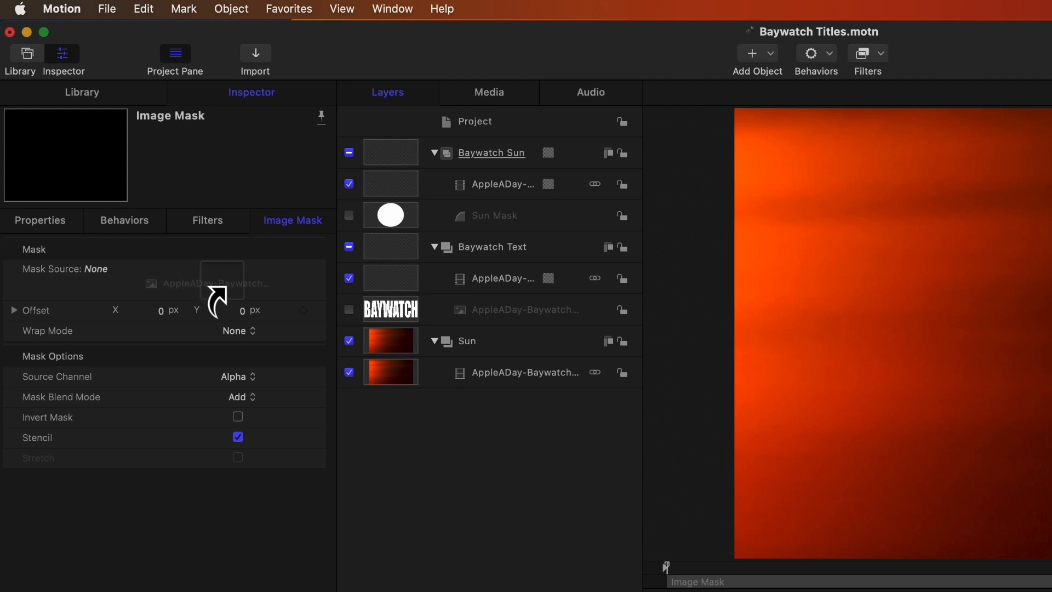
drag(218, 300, 222, 296)
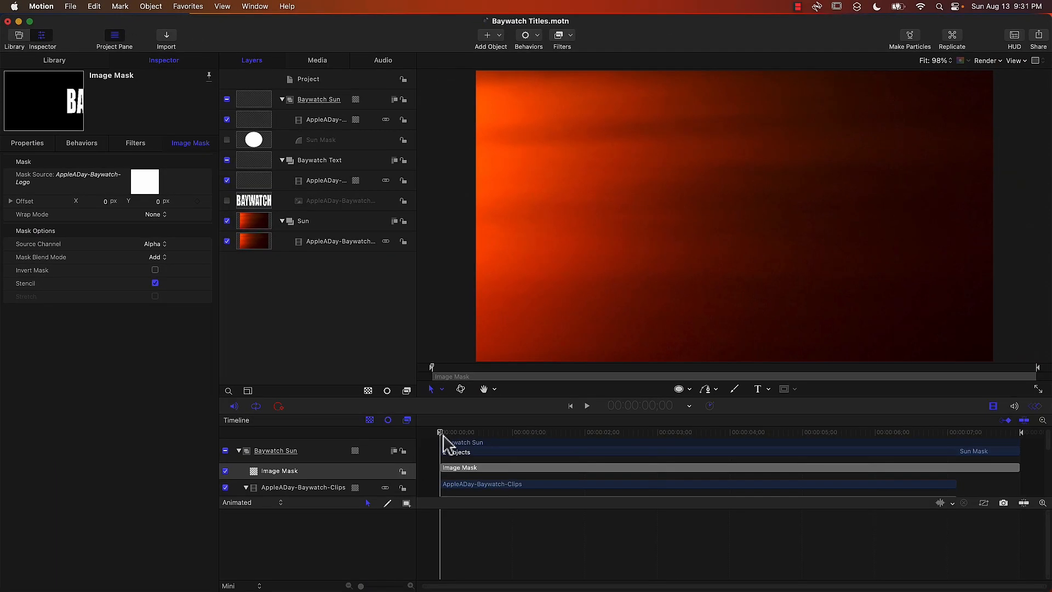
key(space)
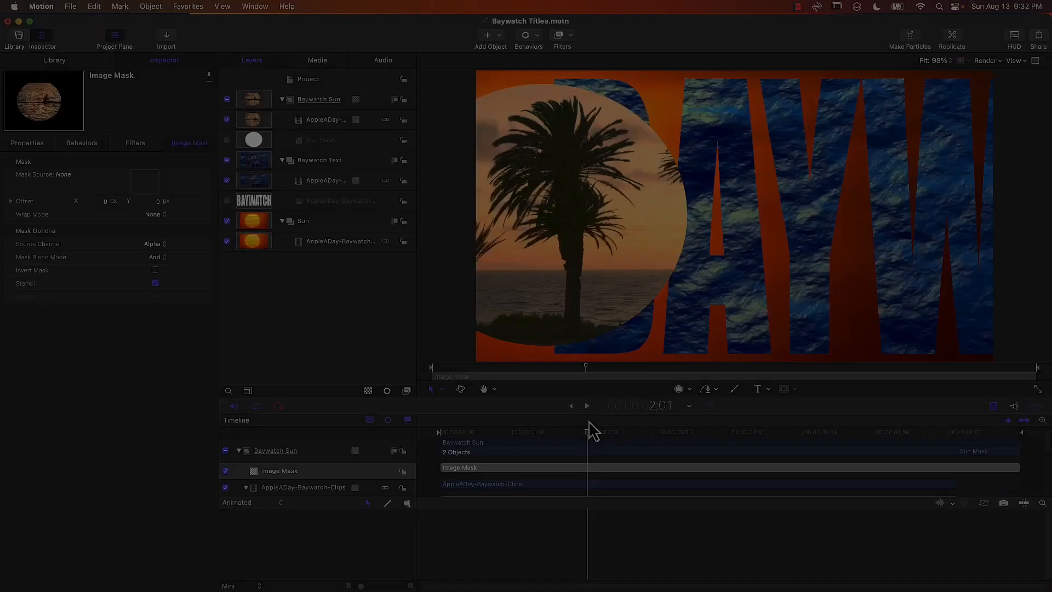
At about 2;14, set the logo layer as the mask source of the Baywatch Sun group's image mask and scrub through the masked clips
drag(588, 420, 634, 394)
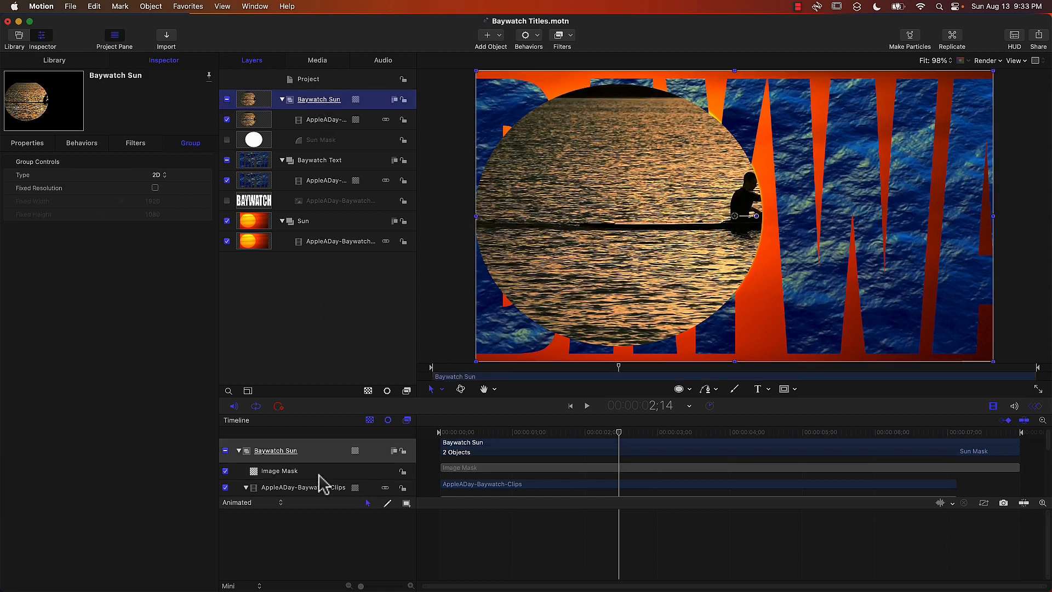
click(295, 471)
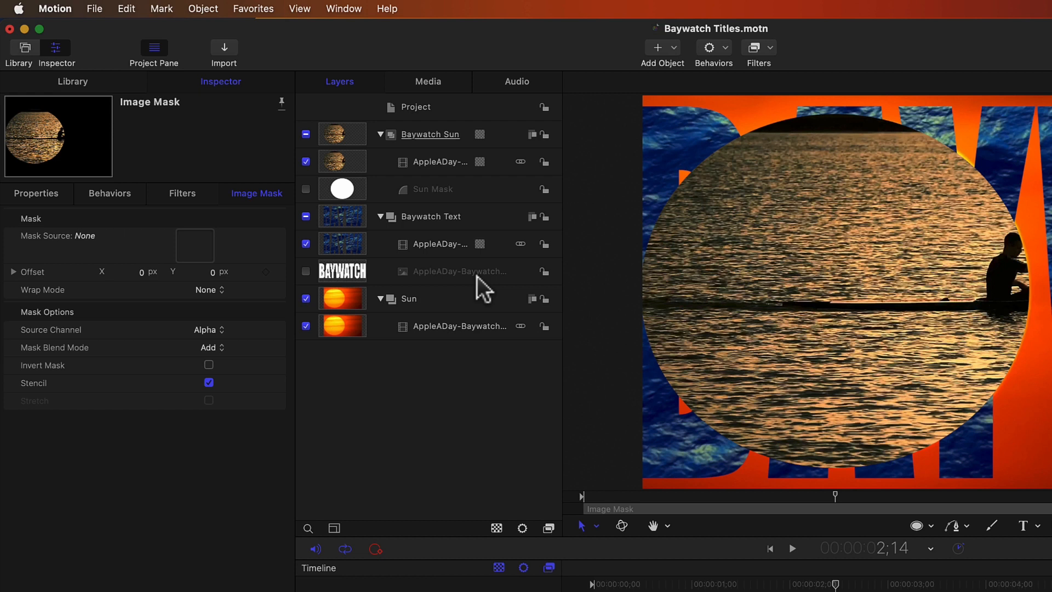
drag(478, 275, 189, 254)
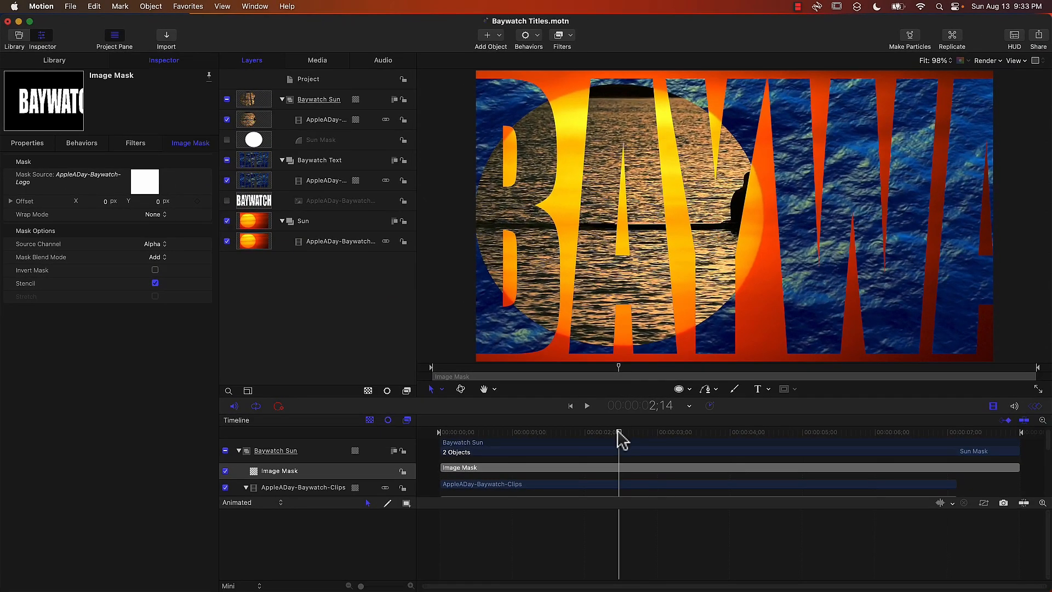
drag(765, 536, 627, 510)
drag(510, 421, 705, 430)
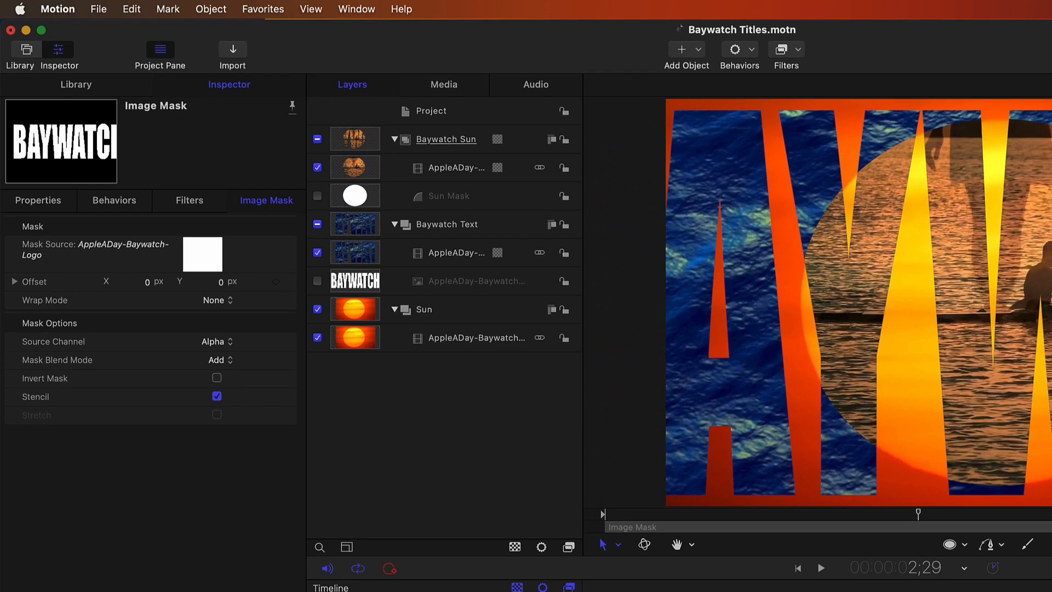
Create a new group above Baywatch Sun and name it "Sun Top"
right_click(430, 417)
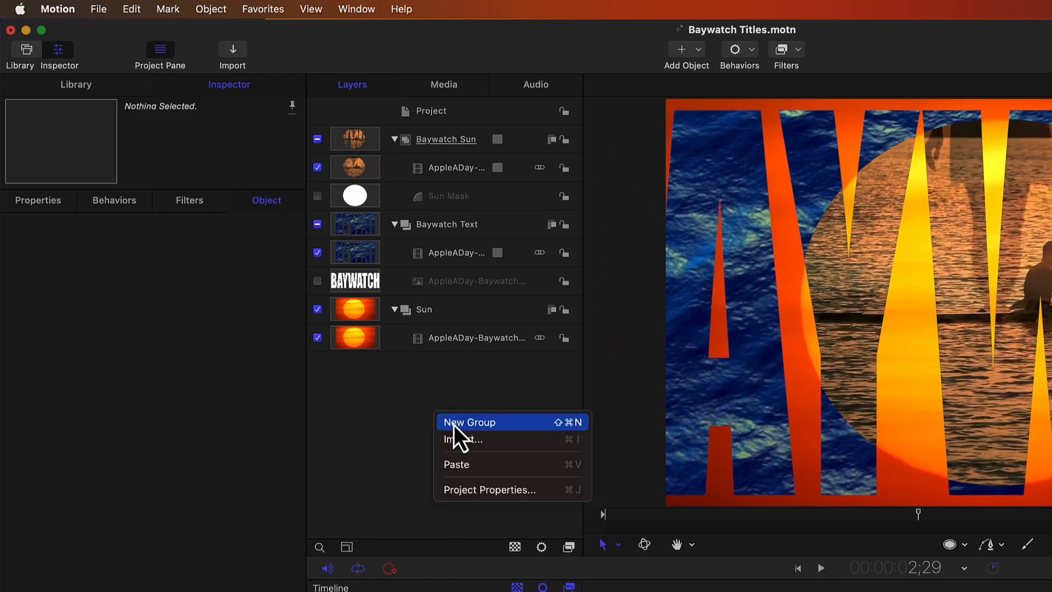
click(453, 425)
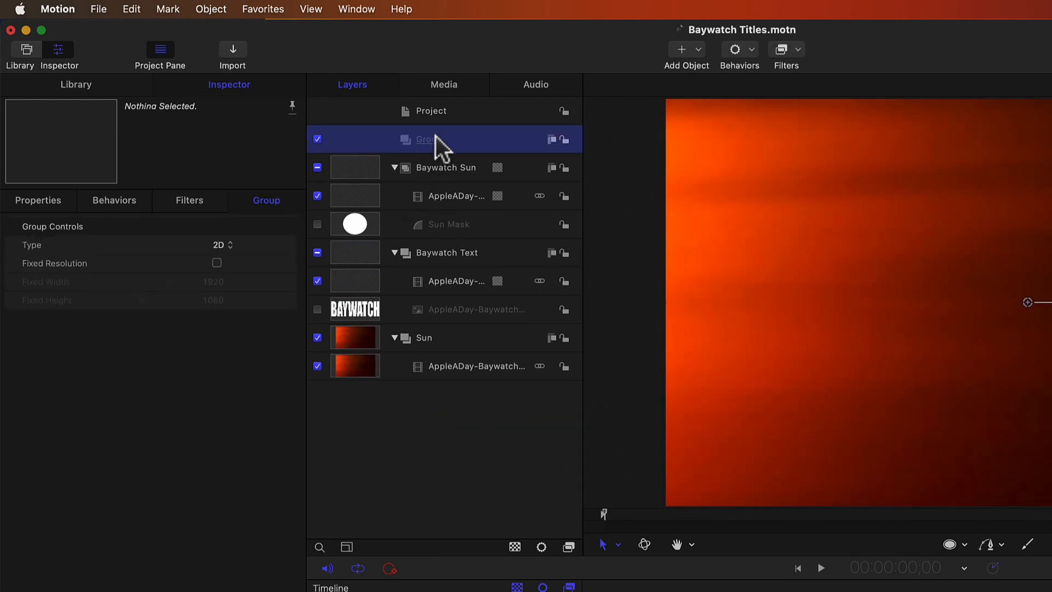
double_click(436, 138)
text(Sun)
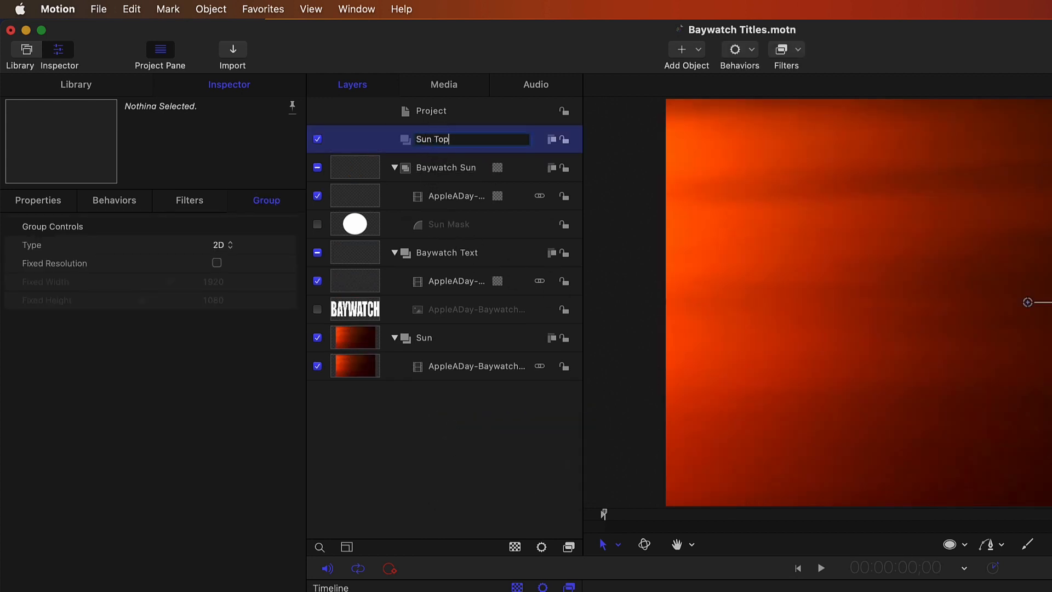
text( Top)
key(Return)
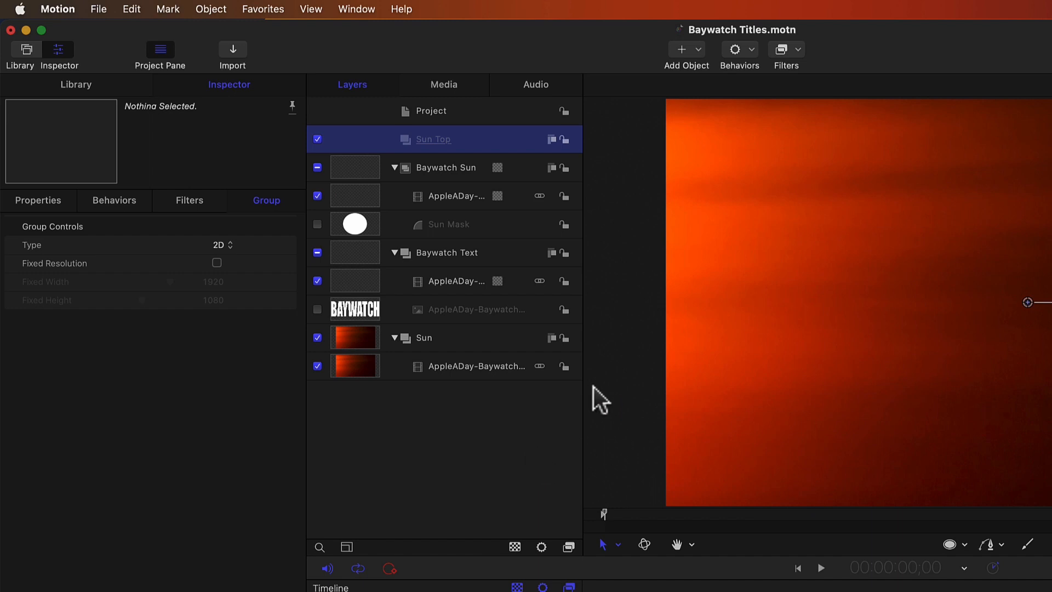
Duplicate the AppleADay-Baywatch-Sun layer and move the copy into the Sun Top group
click(479, 374)
right_click(472, 370)
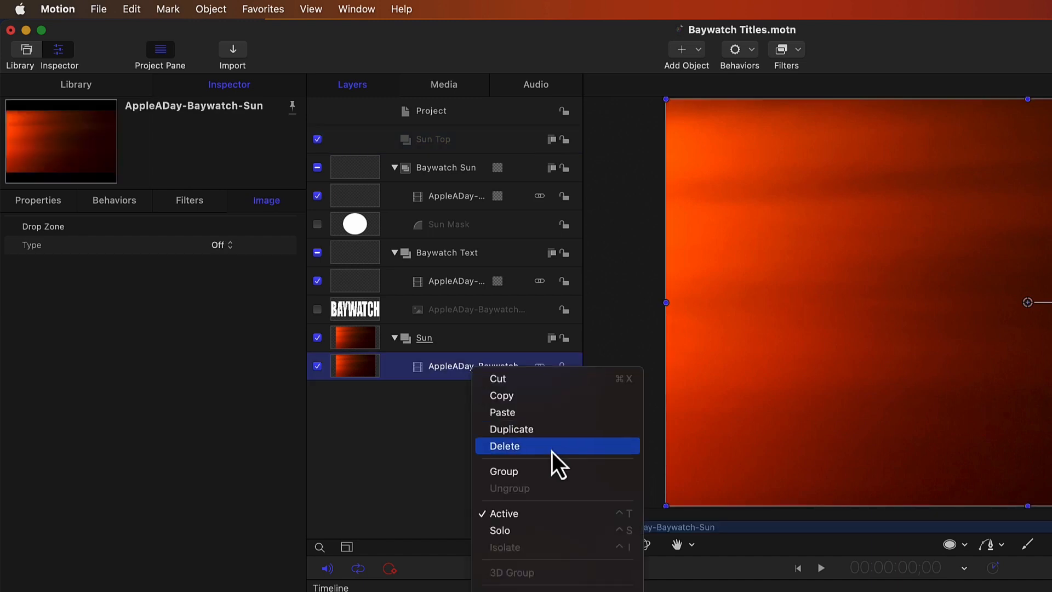
click(531, 435)
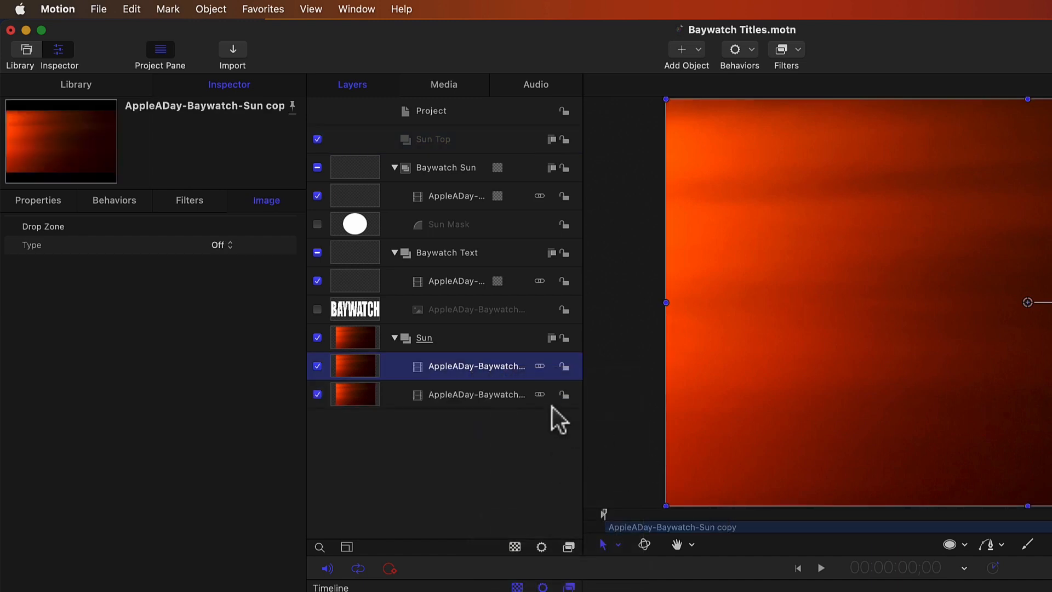
drag(478, 367, 432, 139)
click(432, 139)
click(459, 165)
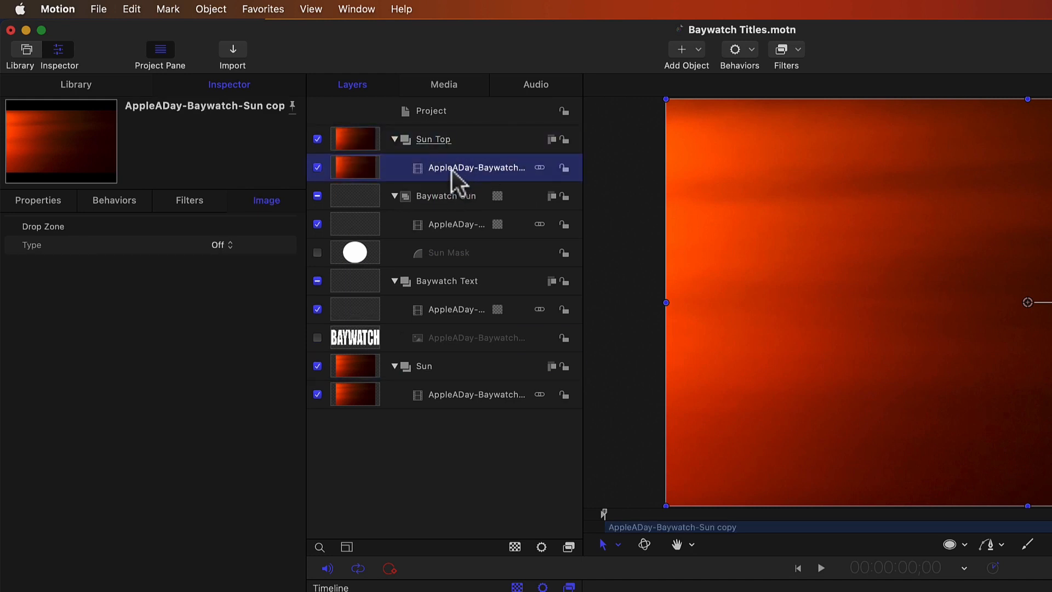
Add an image mask to the sun copy in Sun Top with Sun Mask as its mask source, and play the result
right_click(449, 171)
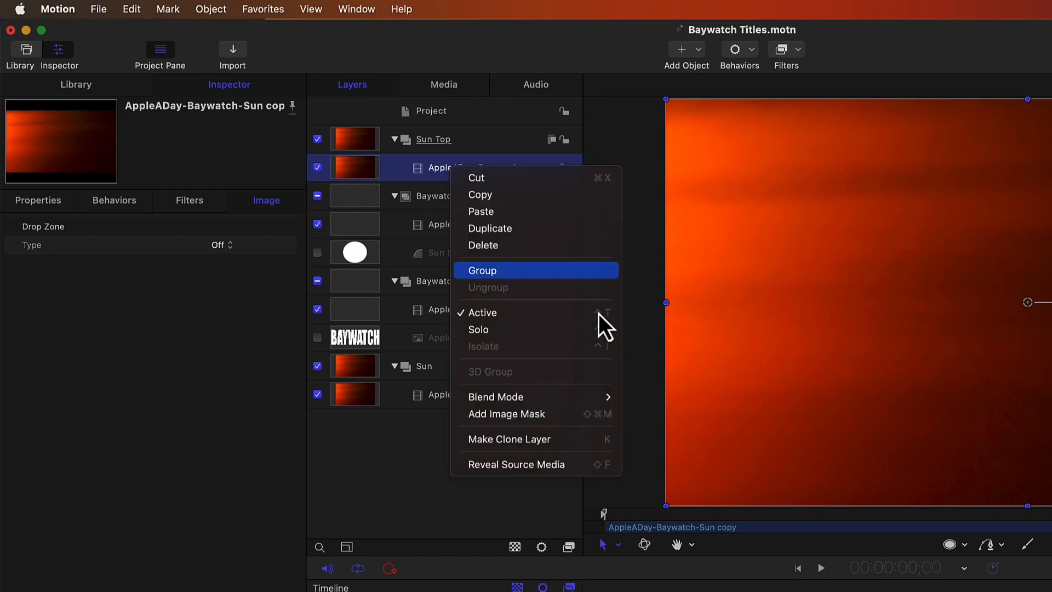
click(567, 412)
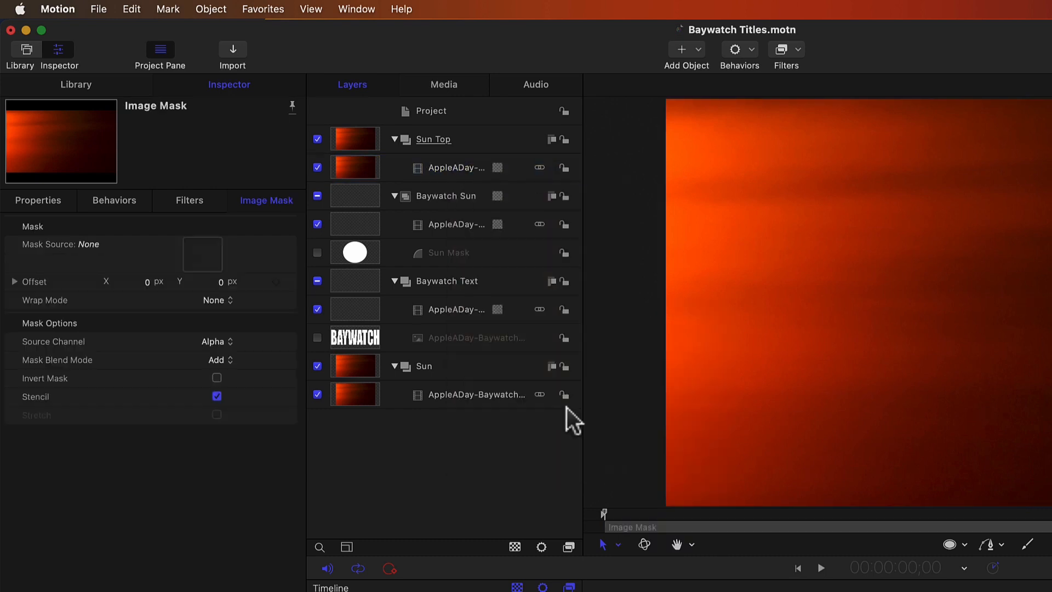
drag(452, 252, 183, 248)
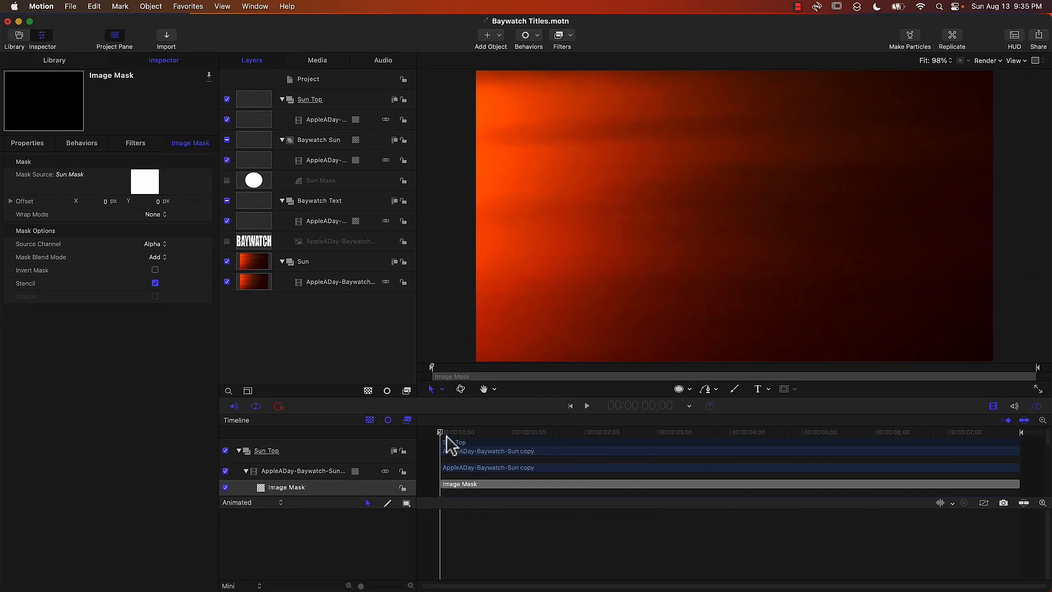
key(space)
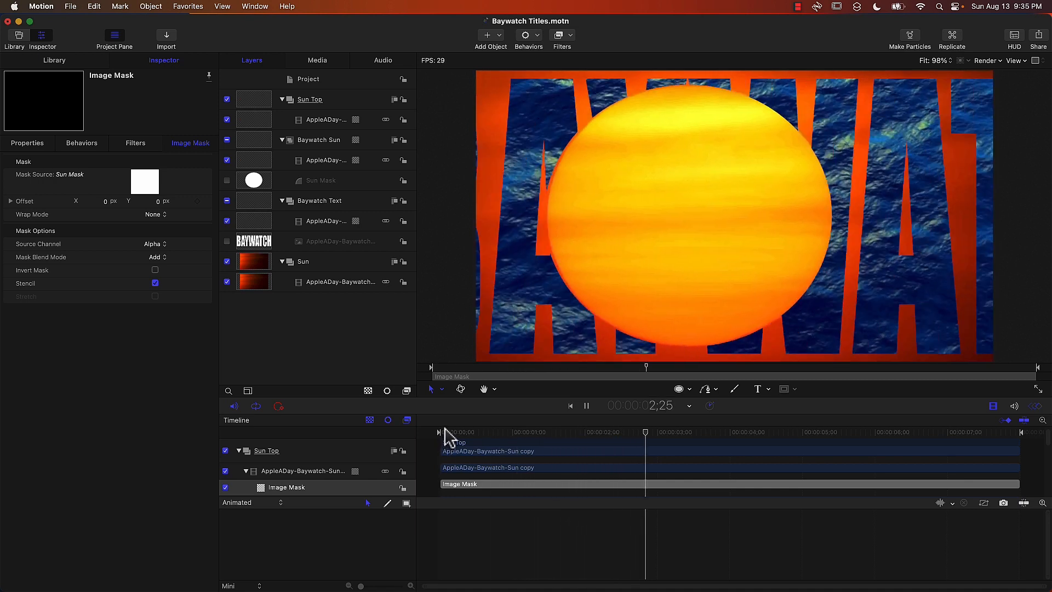
key(space)
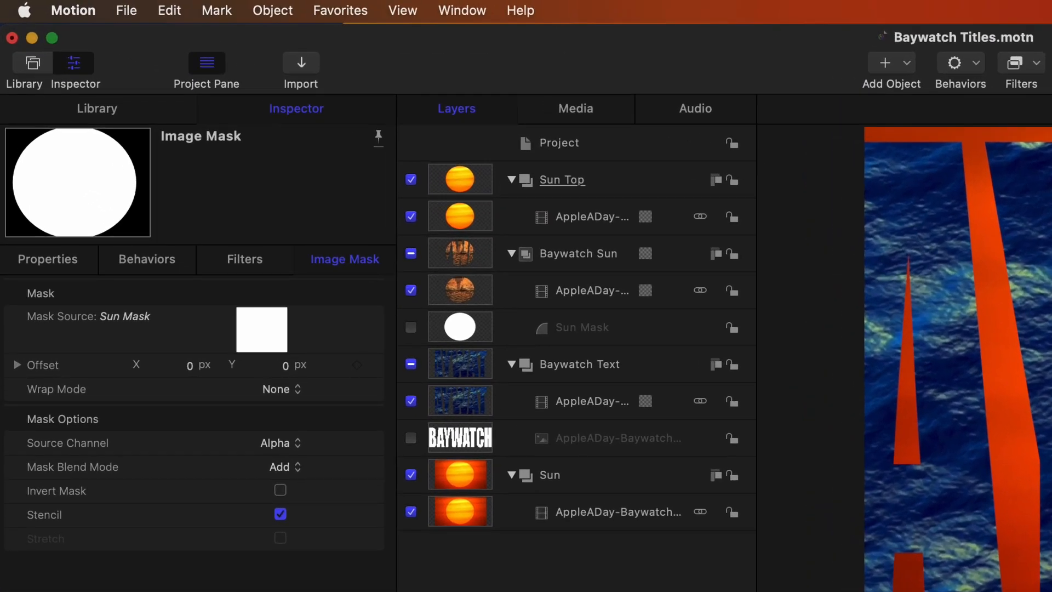
Set the Sun Top group's opacity to 20%
click(571, 182)
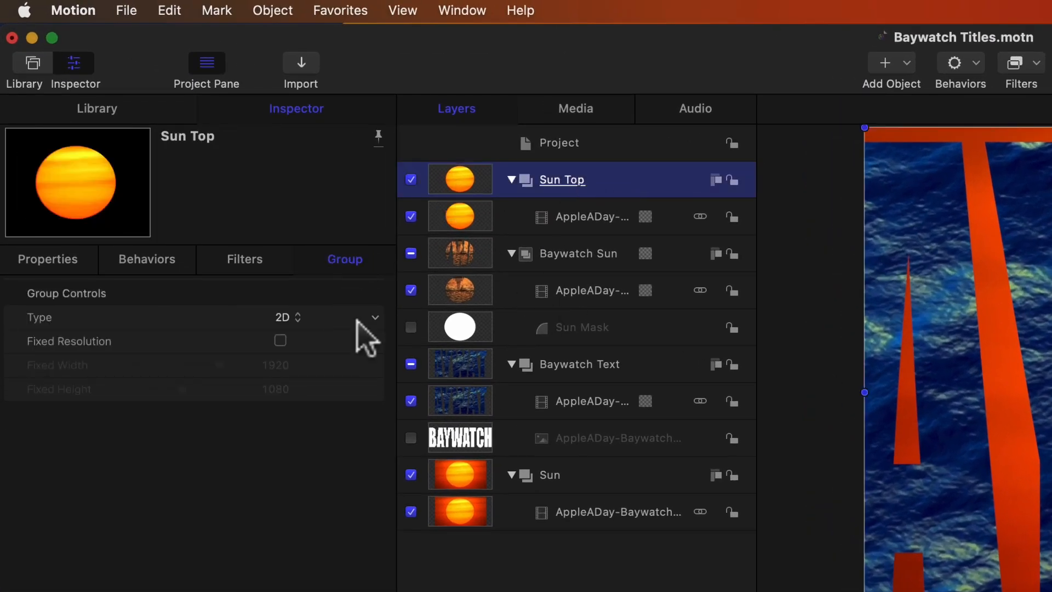
click(36, 262)
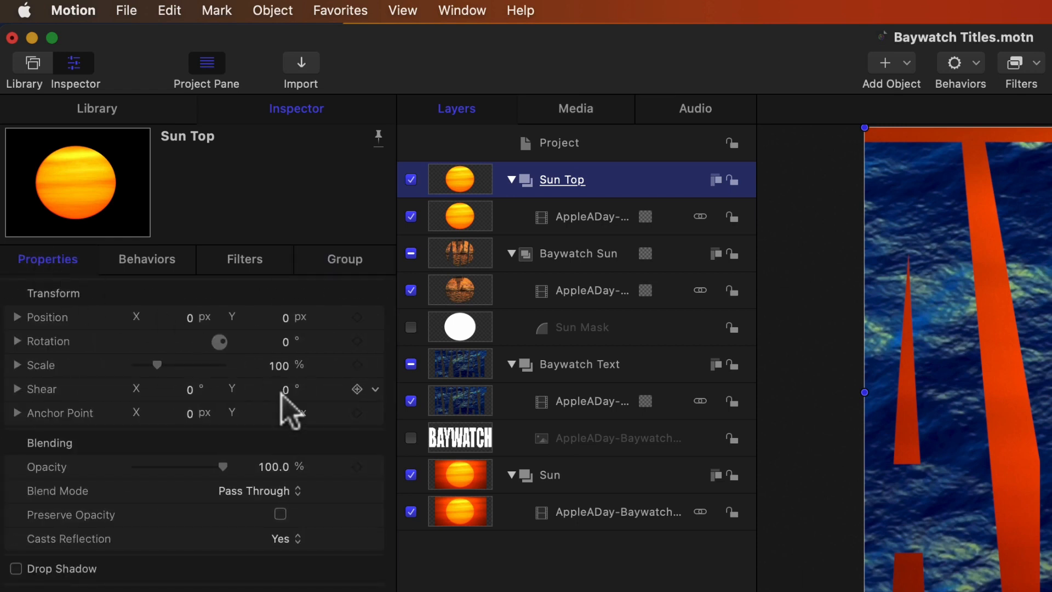
click(278, 468)
text(20)
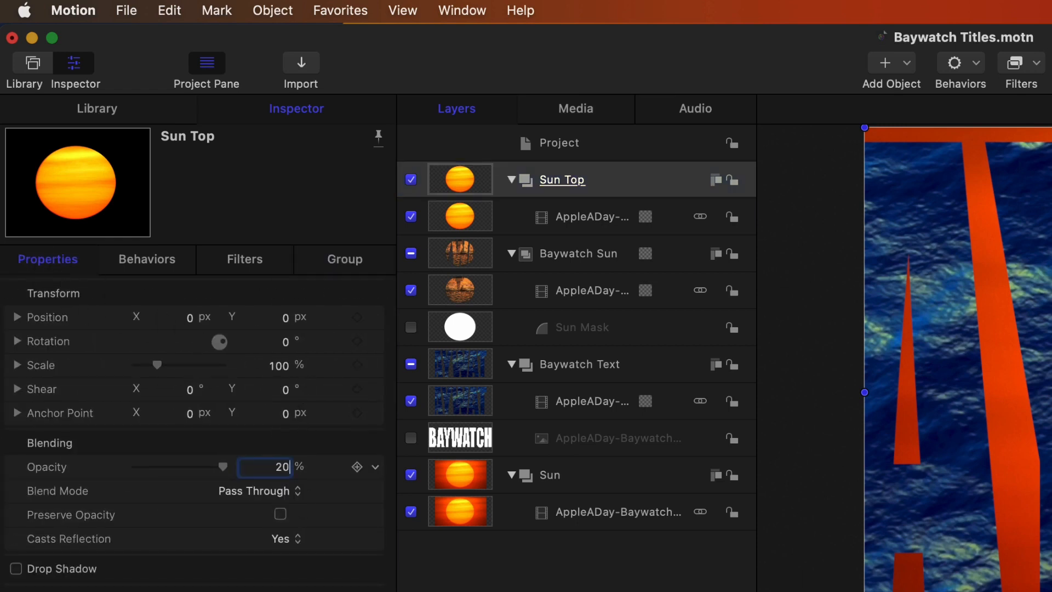
key(Return)
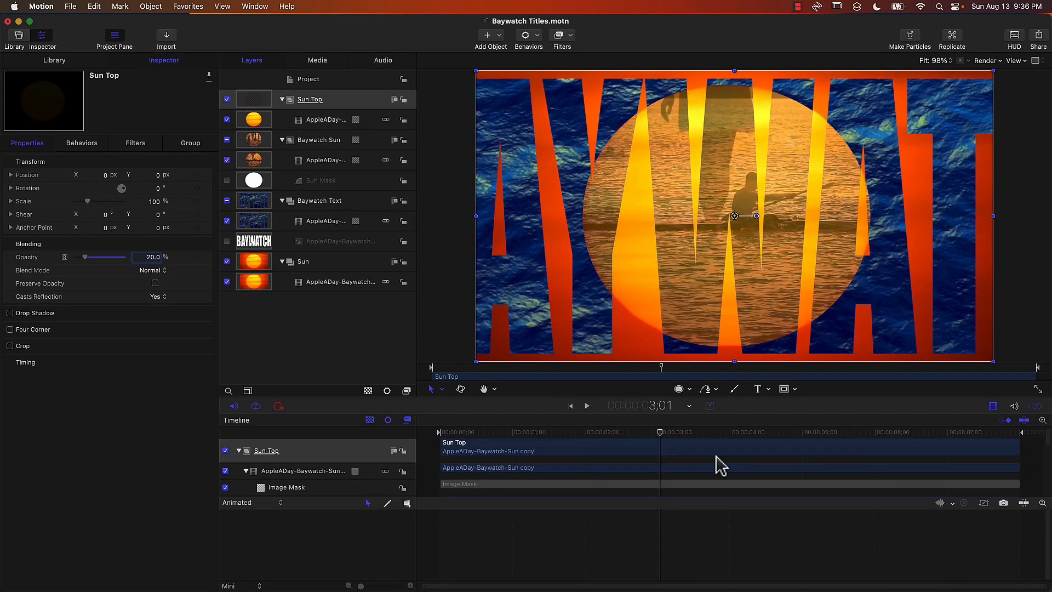
Play the title from the project's start and scrub through it to check the tinted clips inside the sun circle
drag(661, 433, 412, 433)
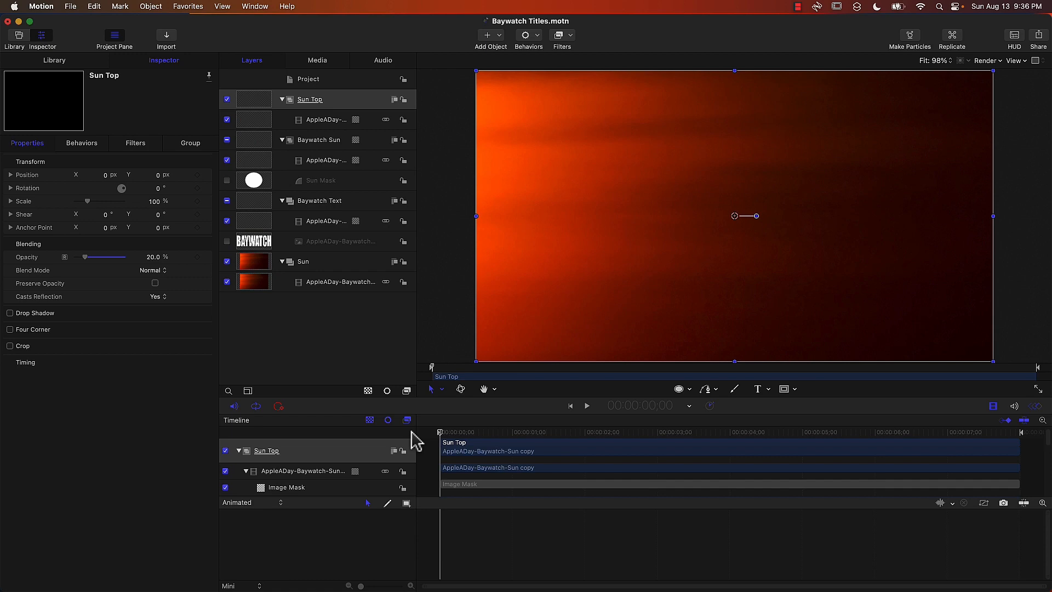
key(space)
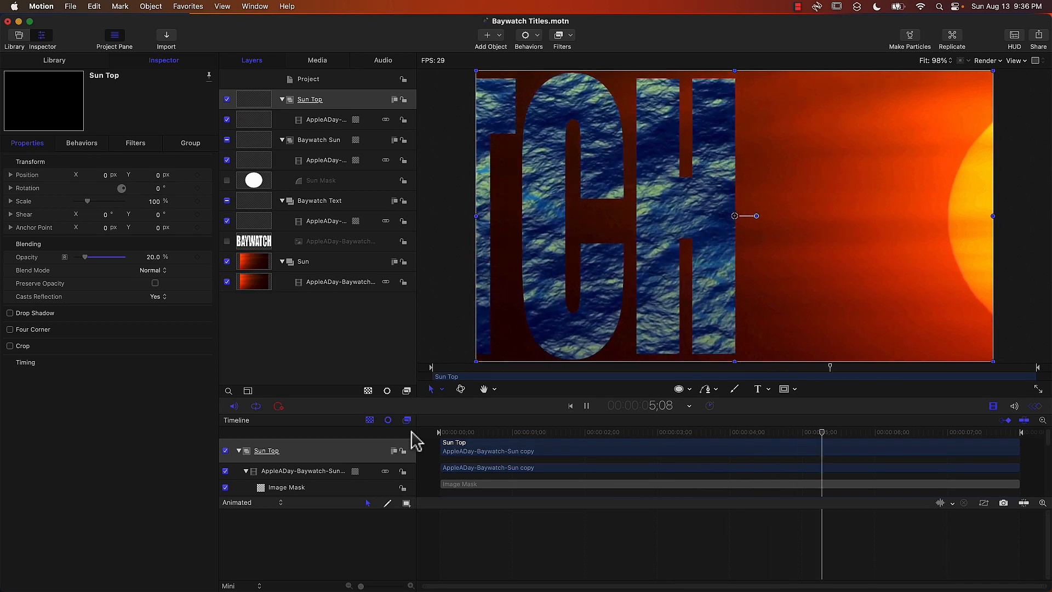
key(space)
key(Home)
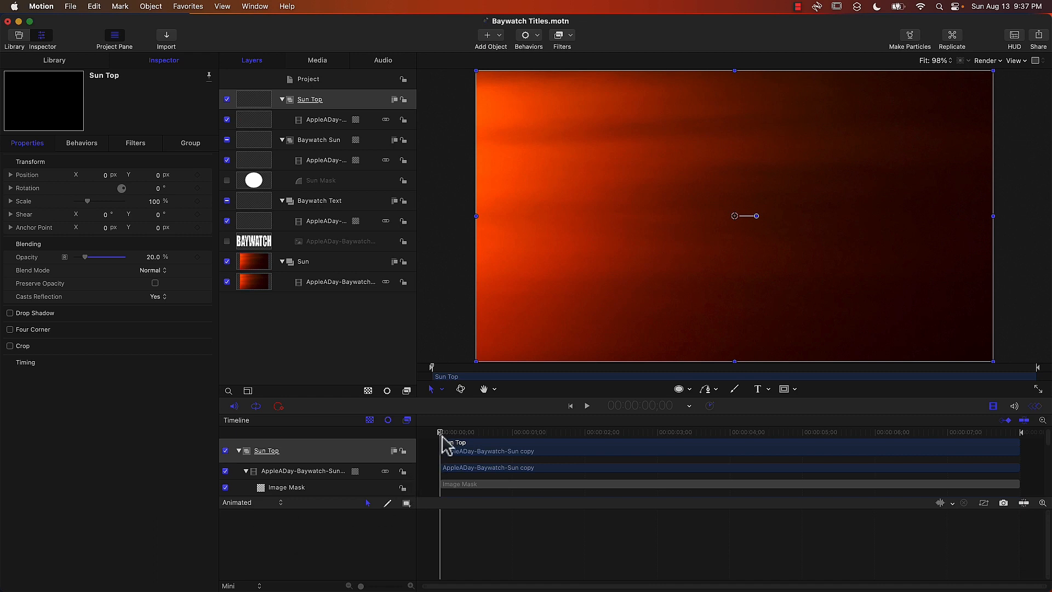
drag(447, 433, 806, 483)
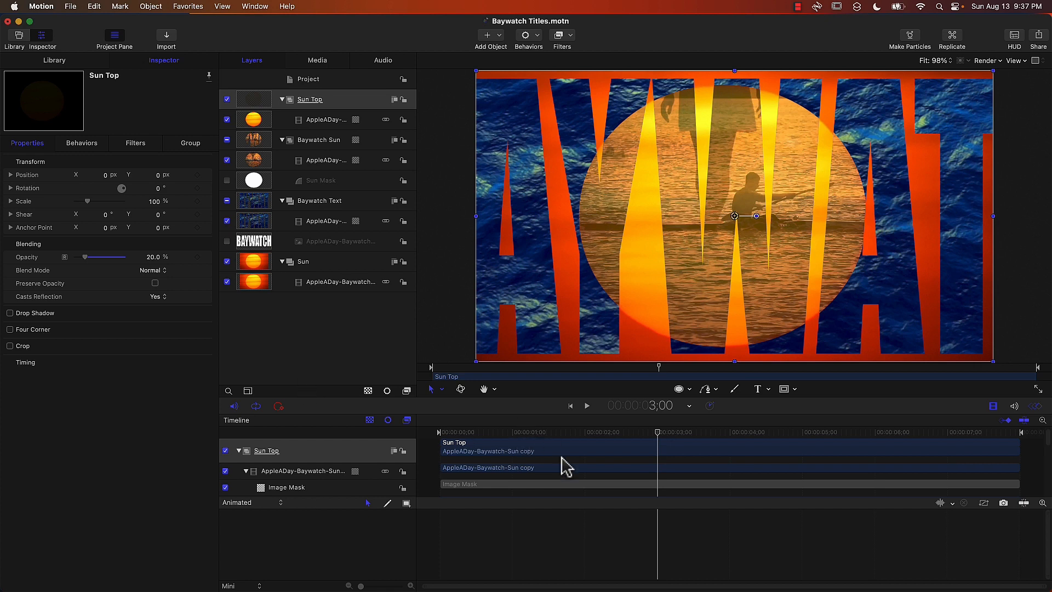
drag(654, 435, 375, 446)
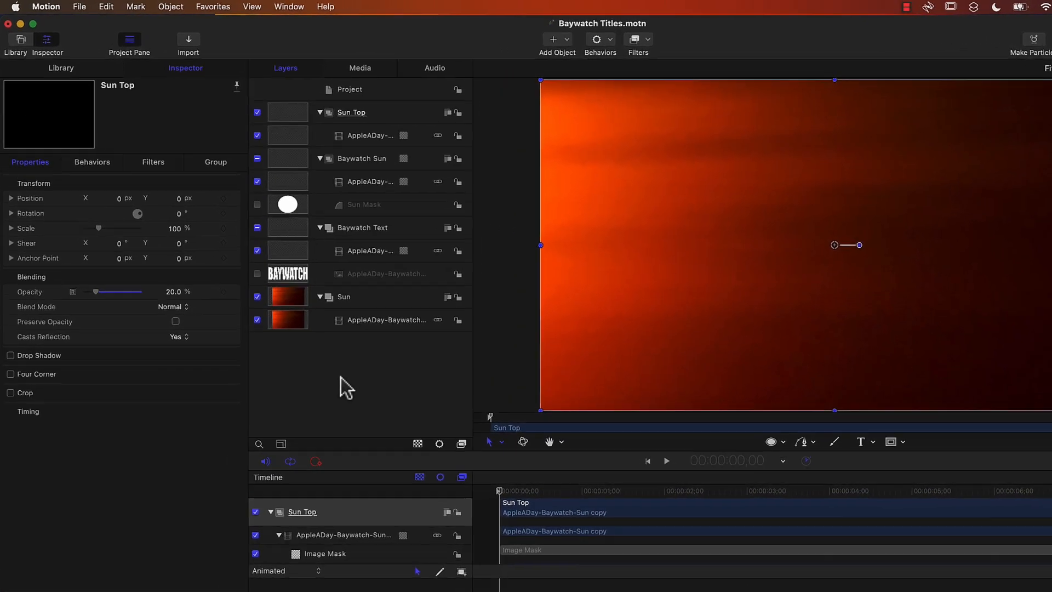
Create a new group named "Baywatch Back" and move it between the Baywatch Text and Sun groups
click(300, 335)
right_click(301, 332)
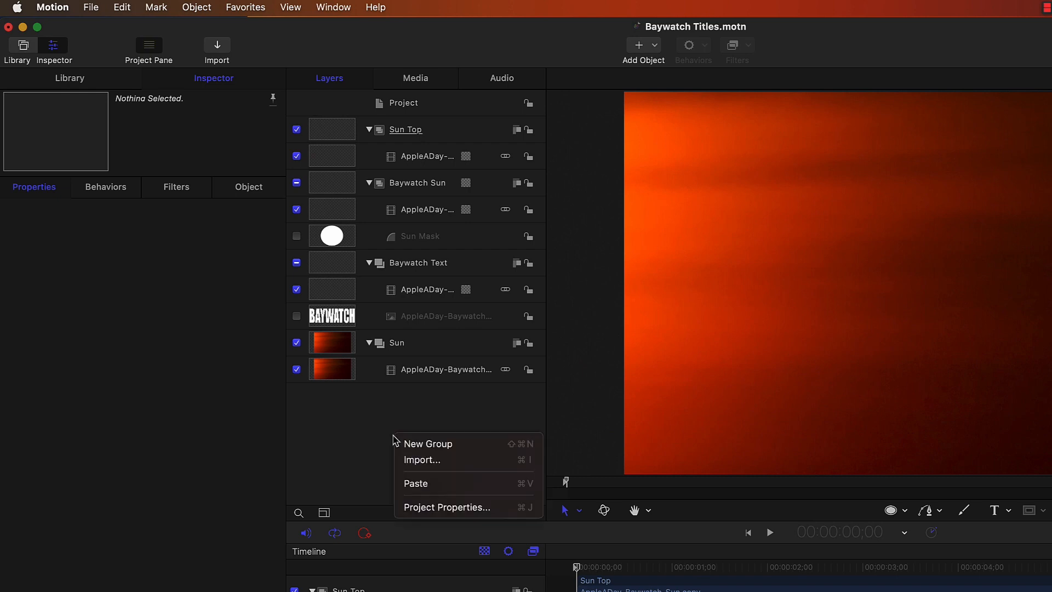
click(419, 444)
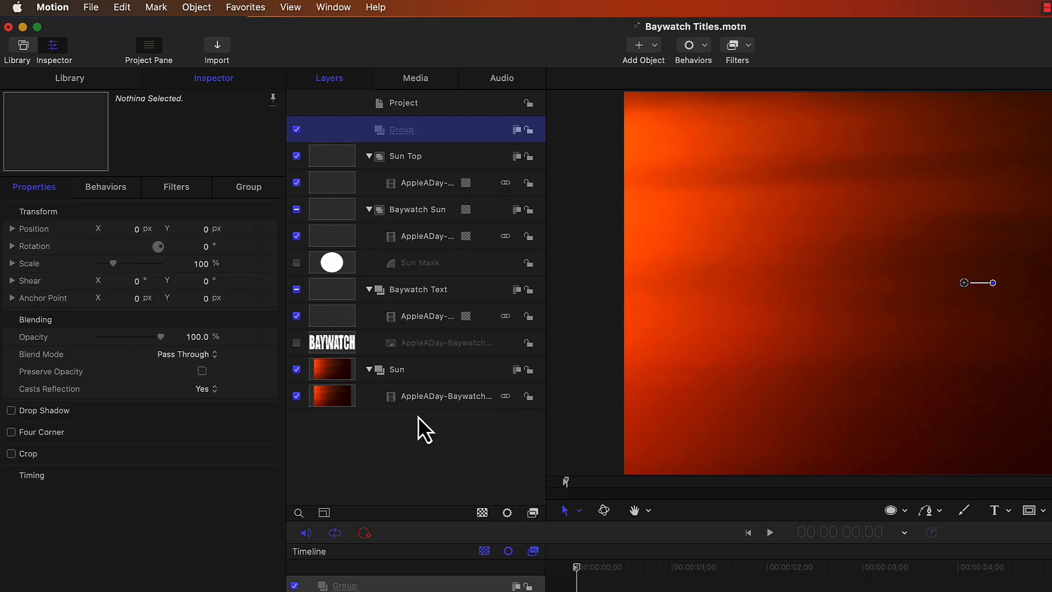
double_click(426, 138)
key(super+a)
text(Baywatch Back)
key(Return)
click(395, 140)
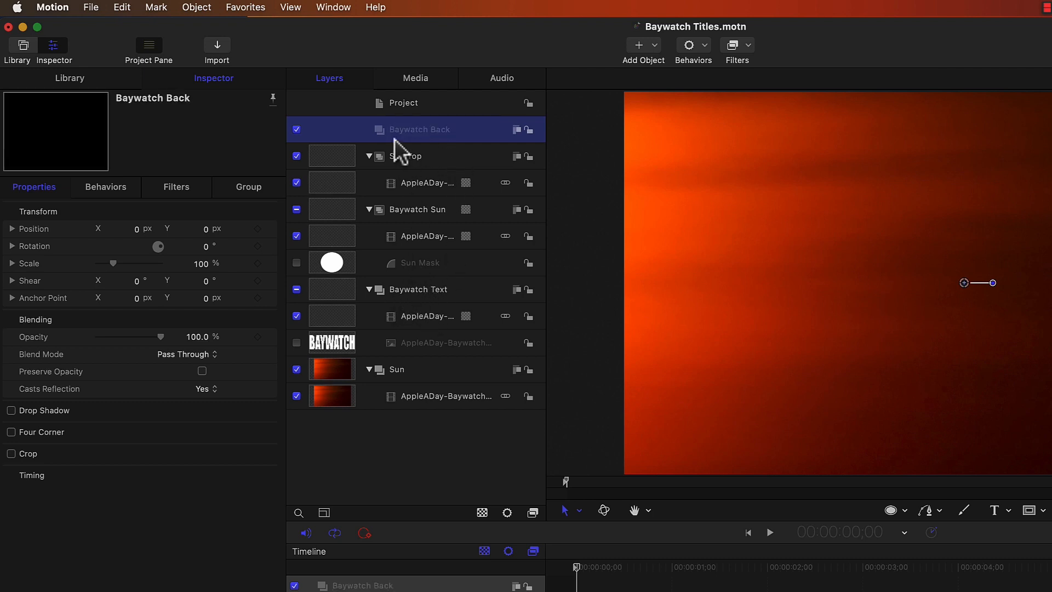
drag(390, 142, 351, 354)
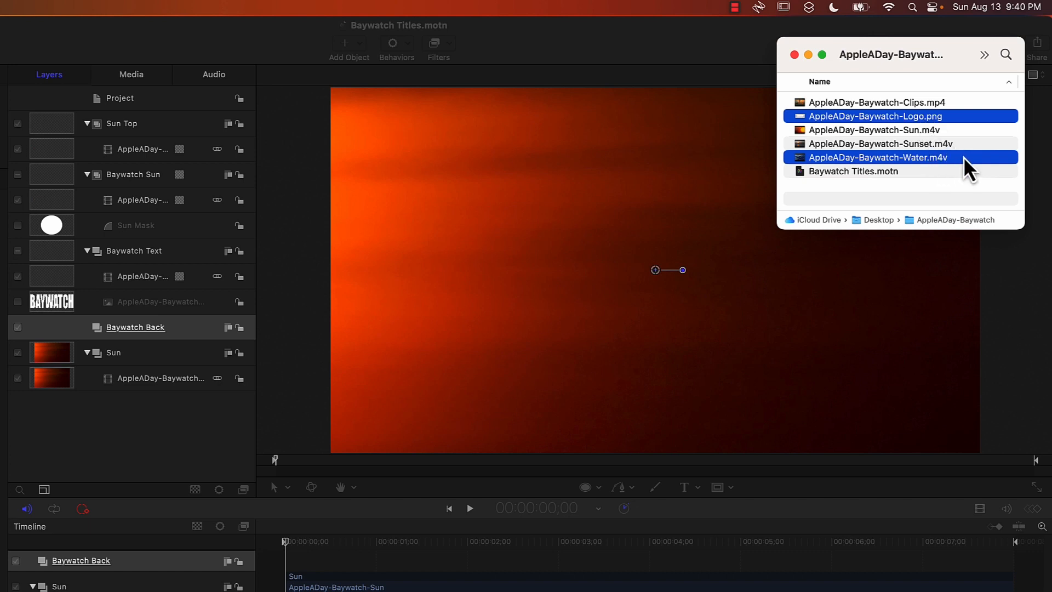
Import AppleADay-Baywatch-Logo.png, AppleADay-Baywatch-Sunset.m4v and AppleADay-Baywatch-Water.m4v into the Baywatch Back group
click(920, 143)
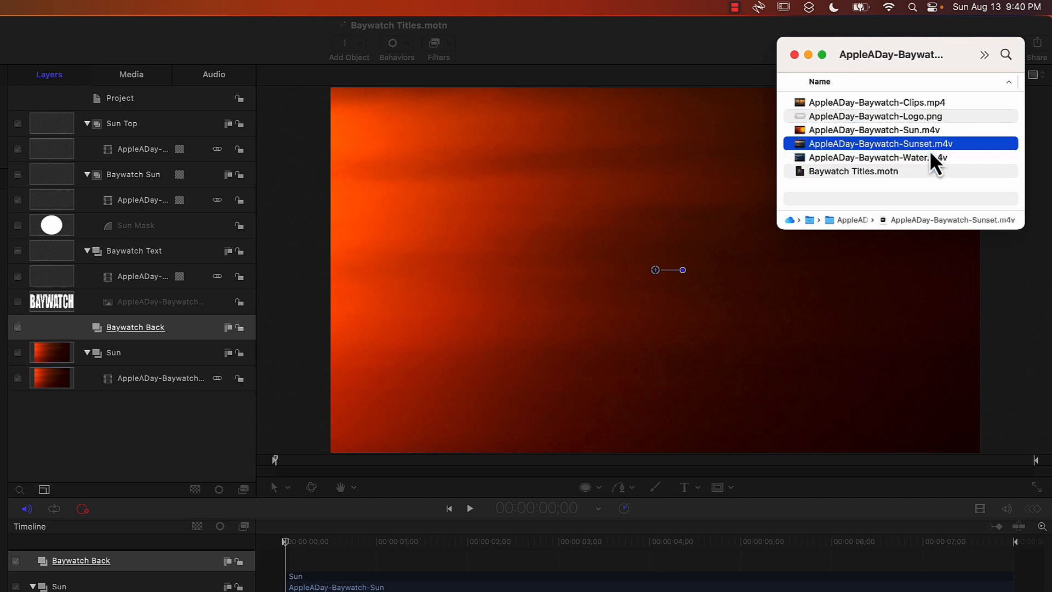
click(935, 156)
shift+click(928, 143)
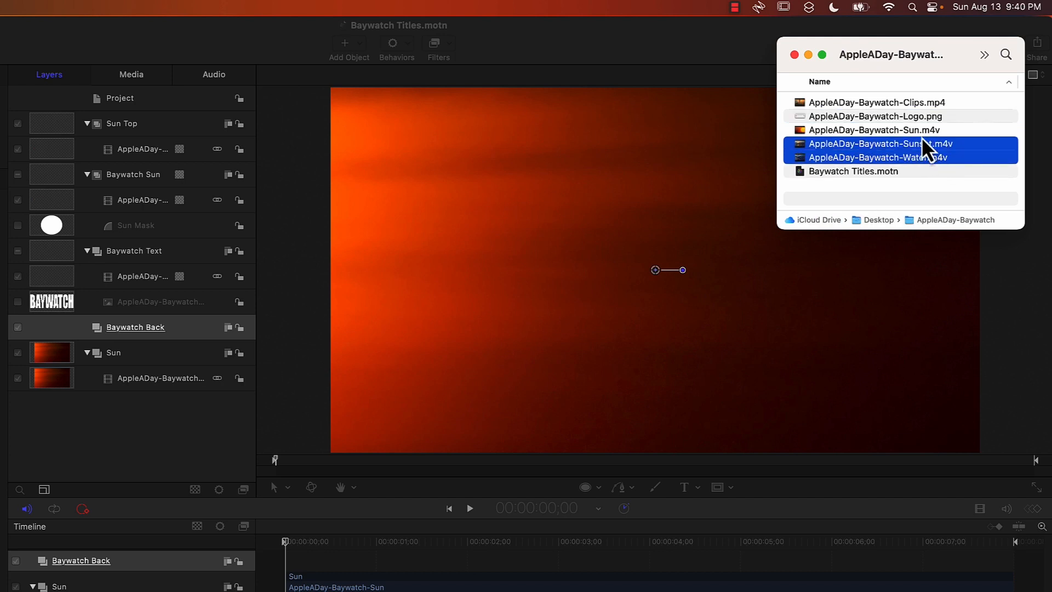
super+click(926, 116)
drag(929, 115, 130, 330)
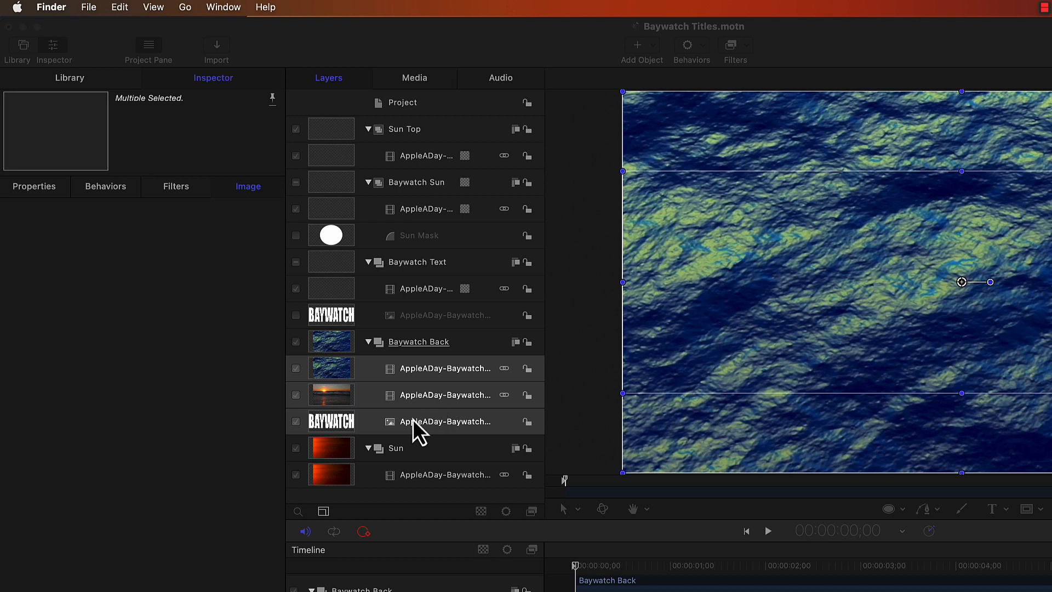
Hide the sunset clip in the Baywatch Back group
click(439, 403)
click(427, 426)
click(417, 406)
click(296, 394)
Reset the scale of the Baywatch Back logo to its default and hide the water clip in that group
click(430, 423)
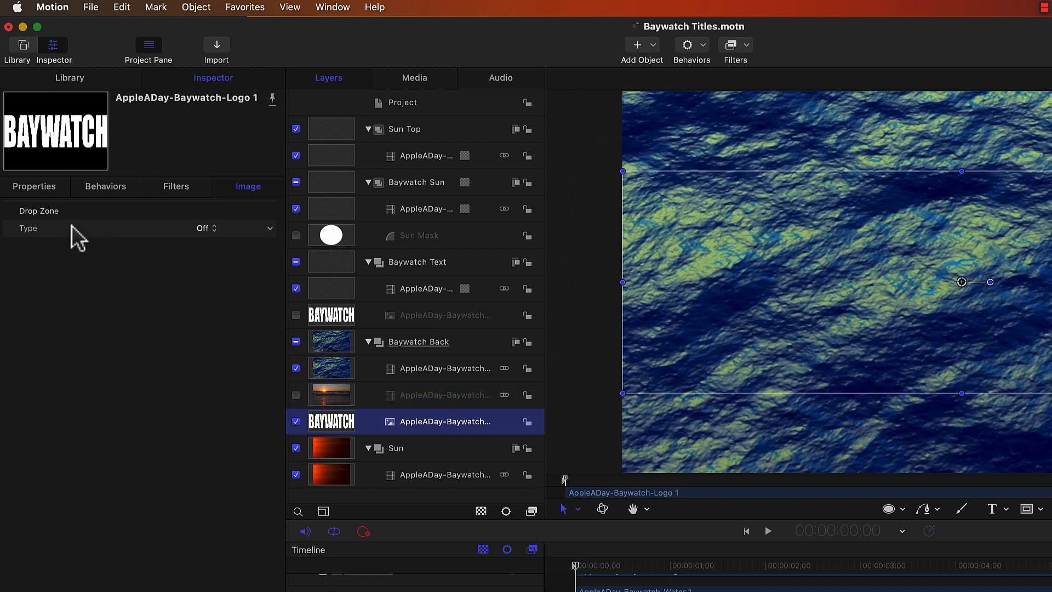
click(41, 187)
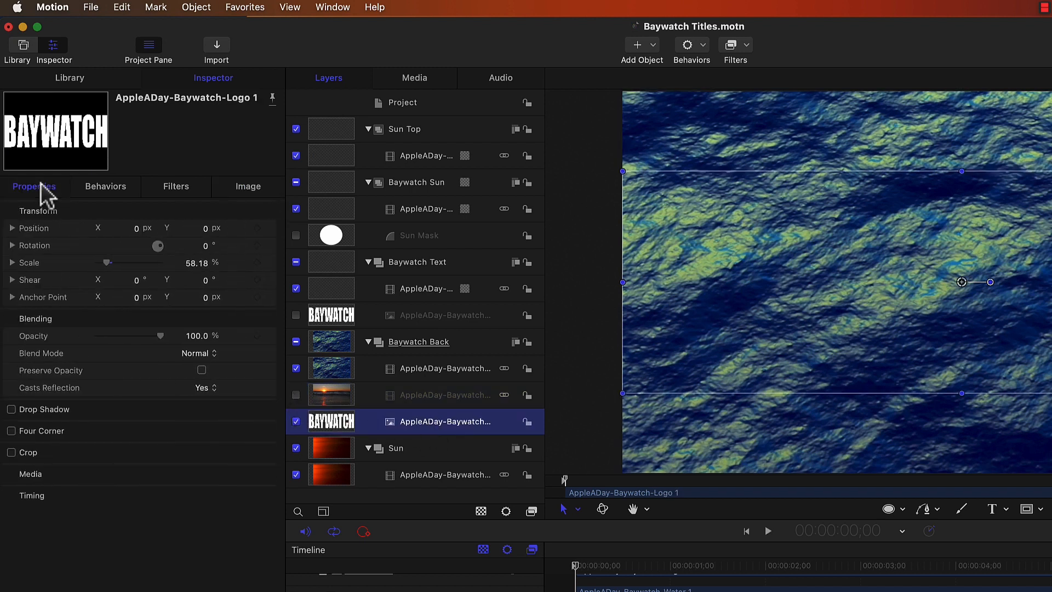
click(270, 264)
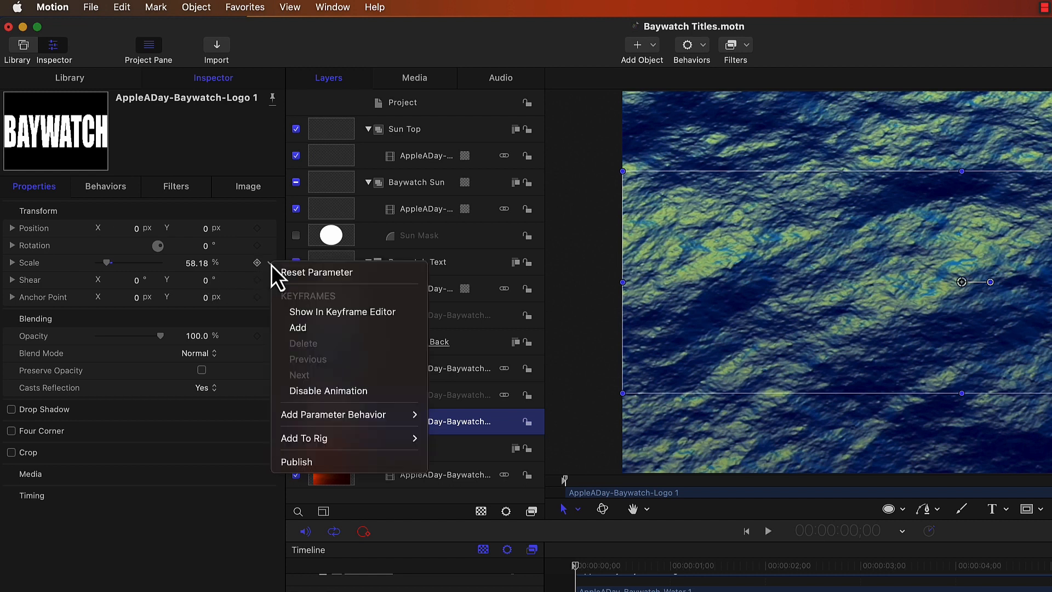
click(329, 275)
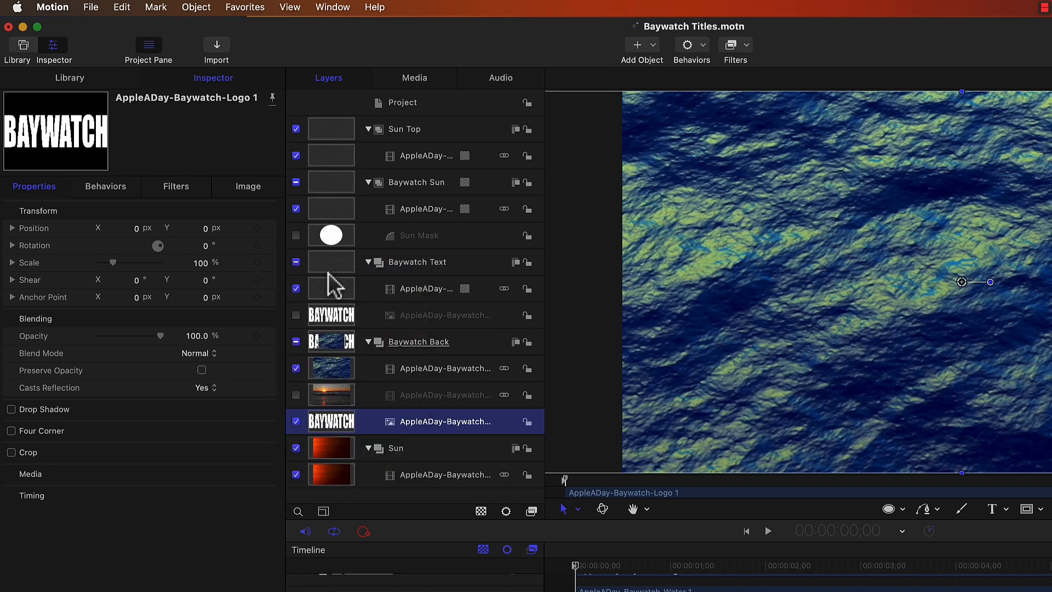
click(296, 368)
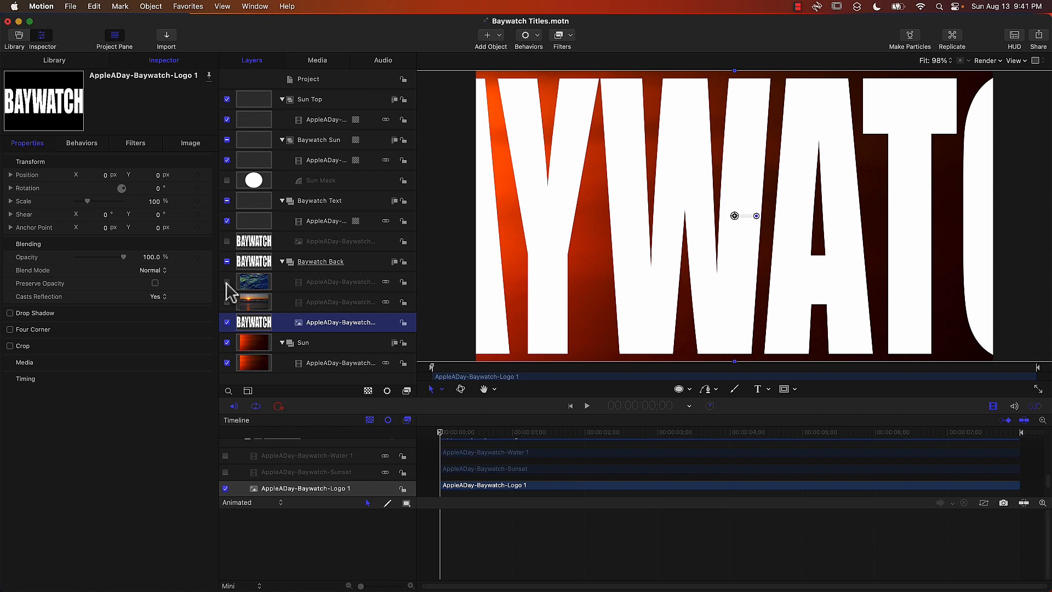
Go to 3;07 and set the Baywatch Back logo's X position to 4 px to align it with the moving logo
click(449, 433)
drag(457, 432, 675, 432)
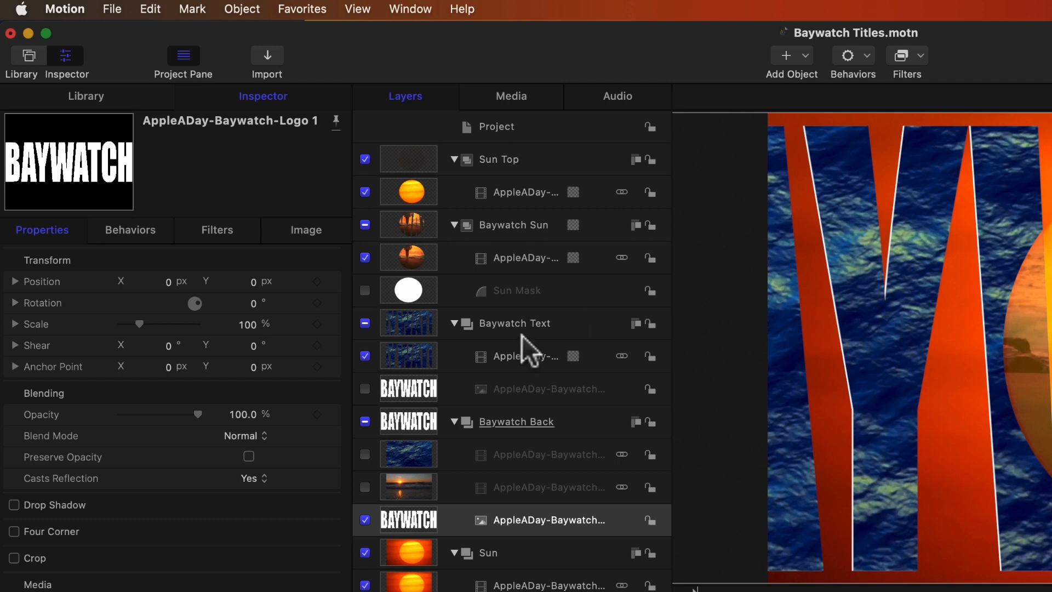
drag(169, 281, 170, 286)
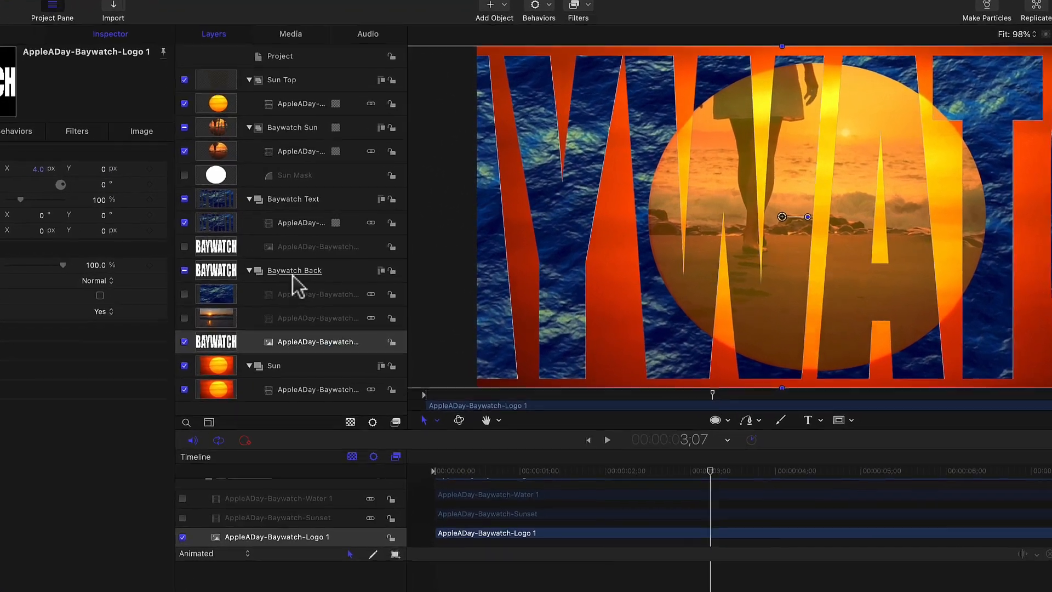
Make the Baywatch Back group start at the playhead at 3;07 and scrub around the transition
click(292, 276)
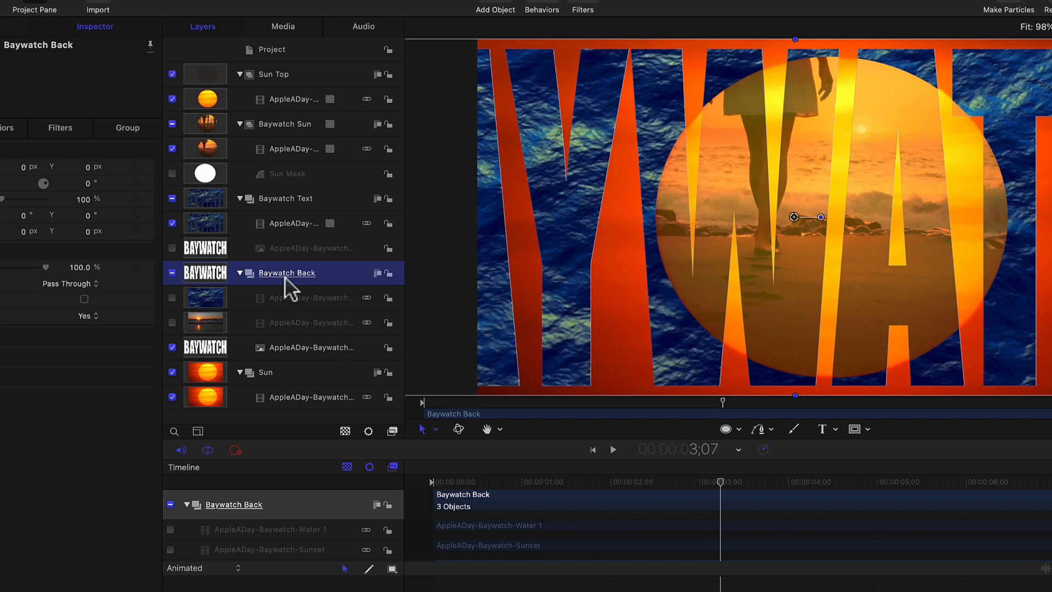
key(shift+bracketleft)
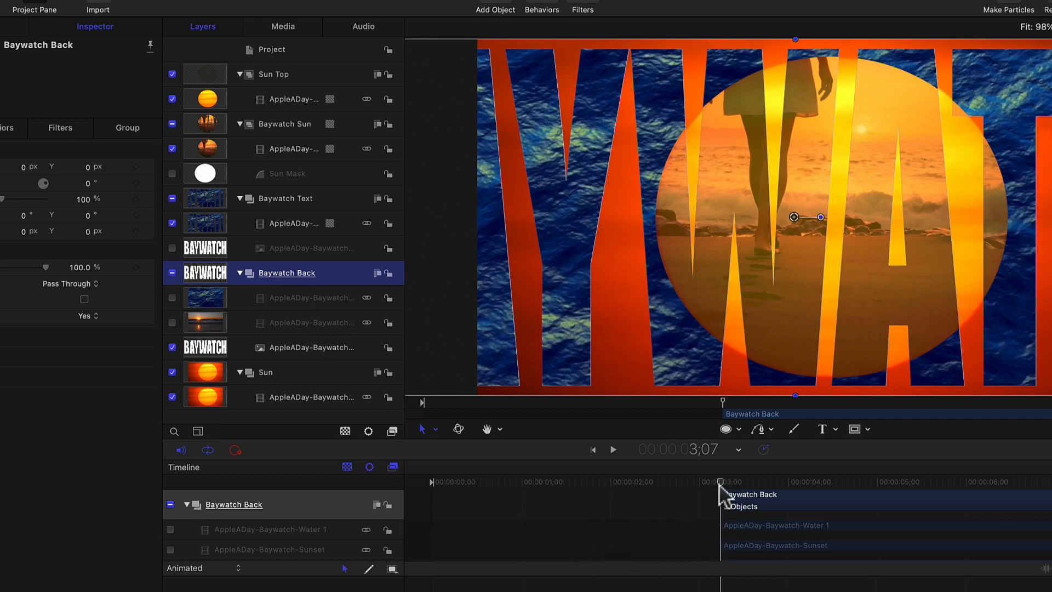
mouse_move(718, 479)
mouse_down()
mouse_move(521, 461)
mouse_move(974, 476)
mouse_move(721, 478)
mouse_up()
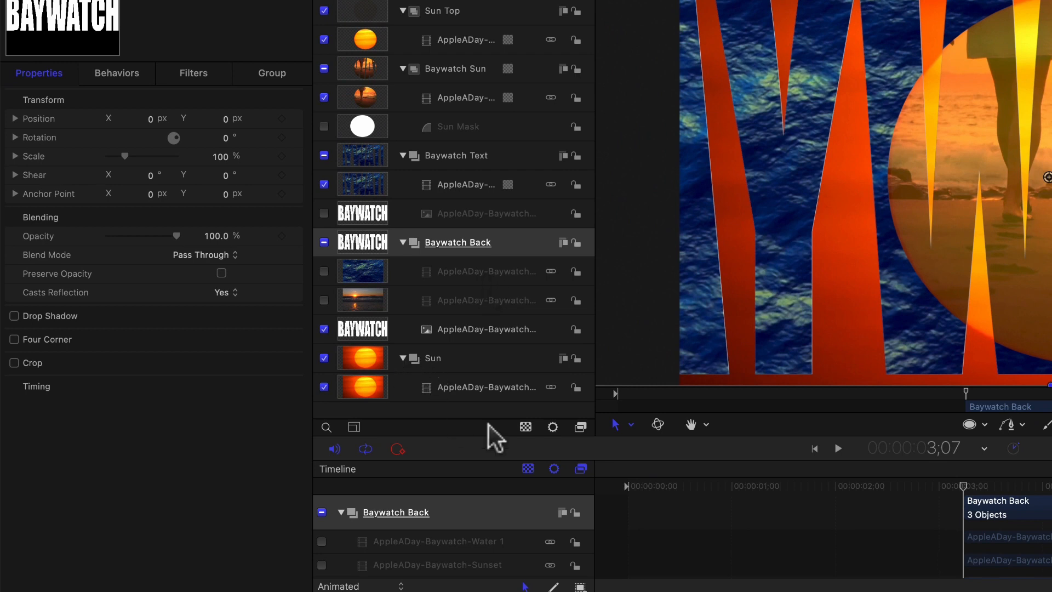
Show the Baywatch Back water clip and add an image mask to it with that group's logo as the mask source
click(324, 271)
click(487, 279)
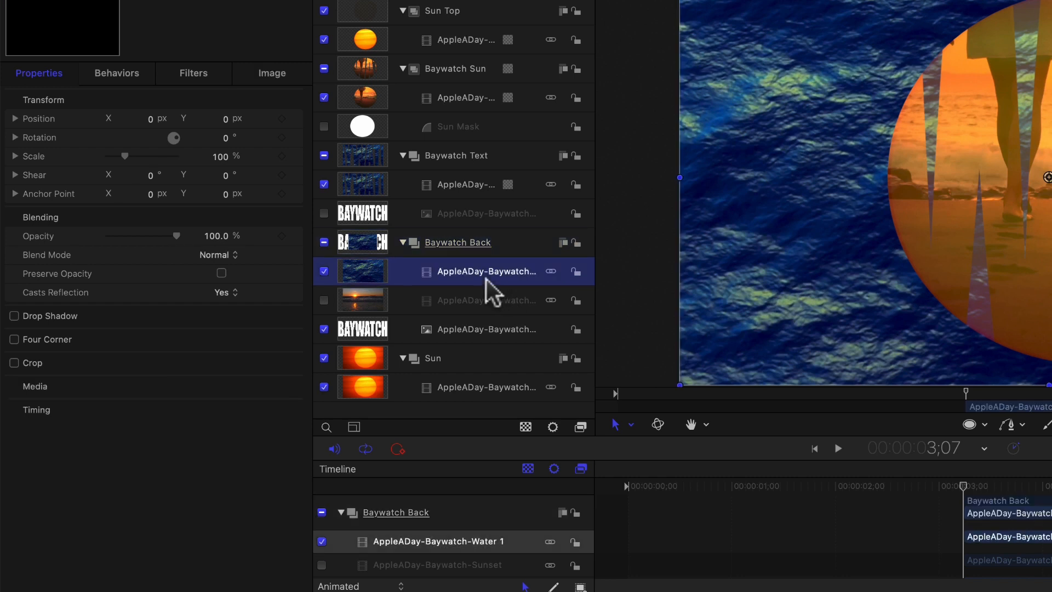
right_click(467, 274)
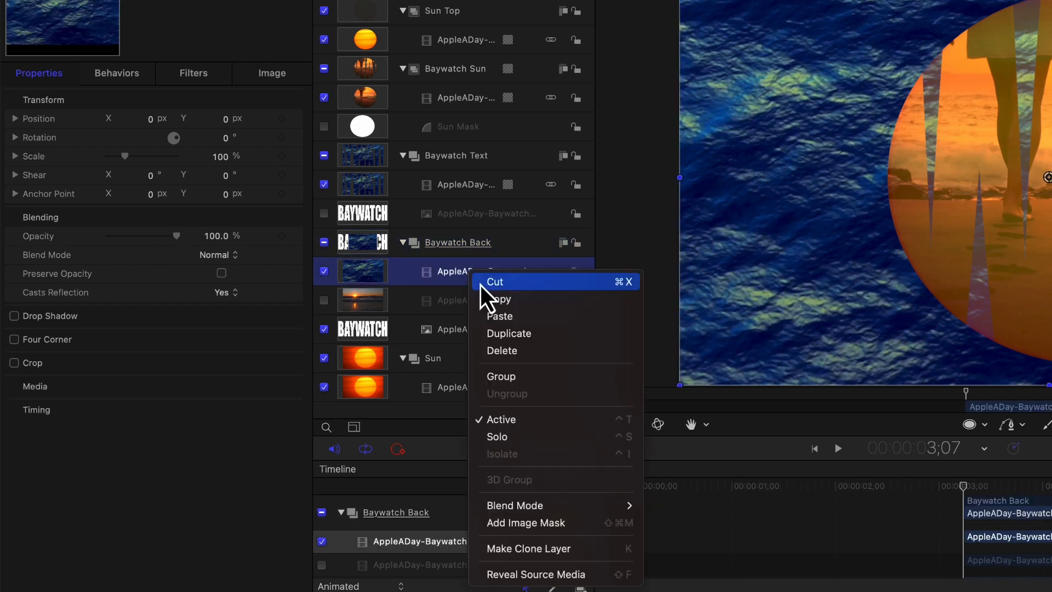
click(529, 528)
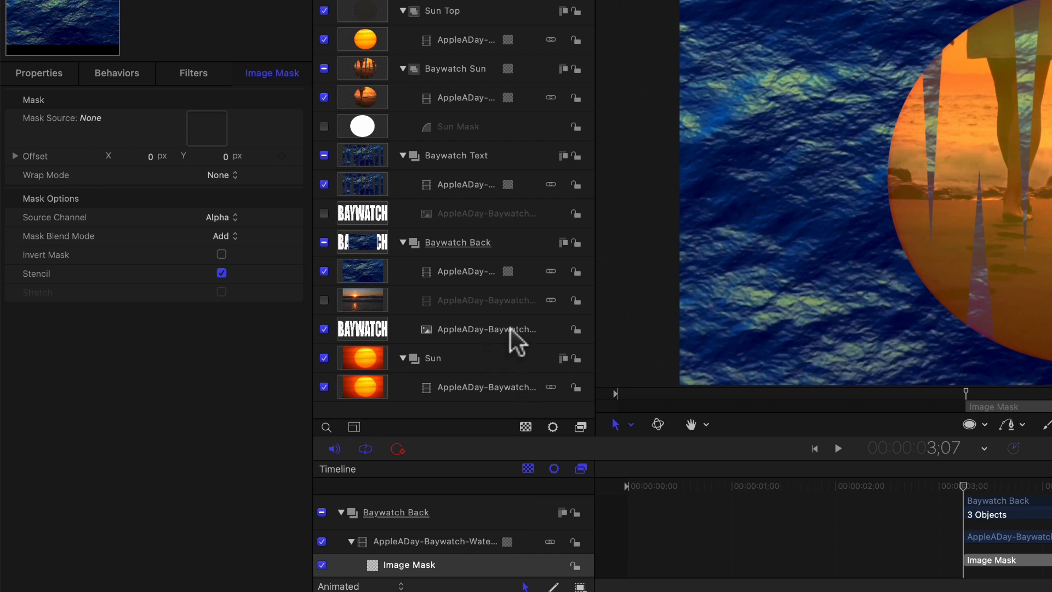
drag(511, 329, 204, 136)
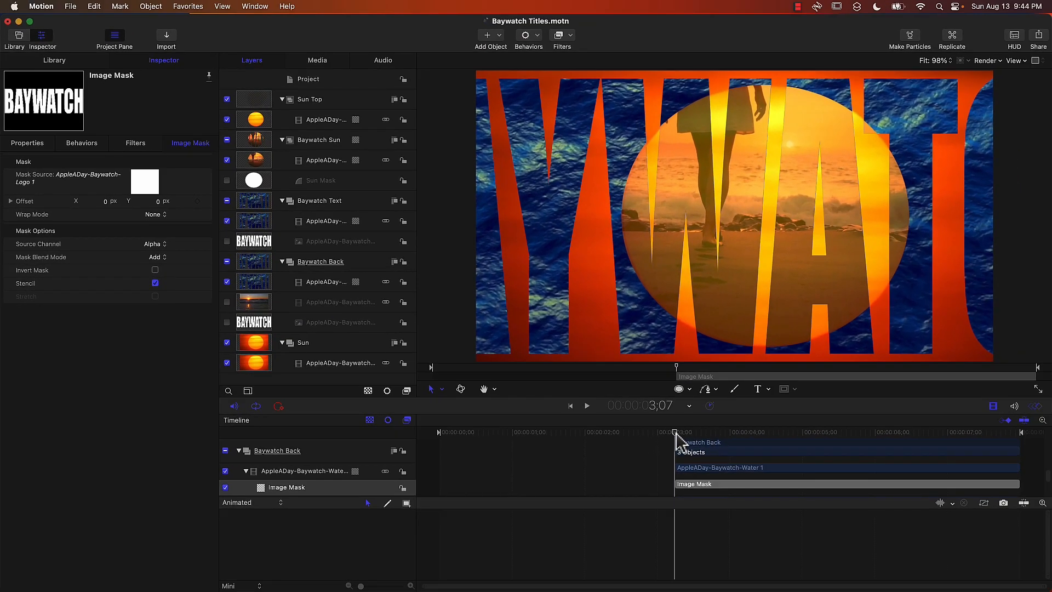
Add a scale keyframe at 100% to the Baywatch Back group at 3;07
mouse_move(677, 433)
mouse_down()
mouse_move(949, 462)
mouse_move(621, 426)
mouse_move(935, 451)
mouse_move(672, 440)
mouse_up()
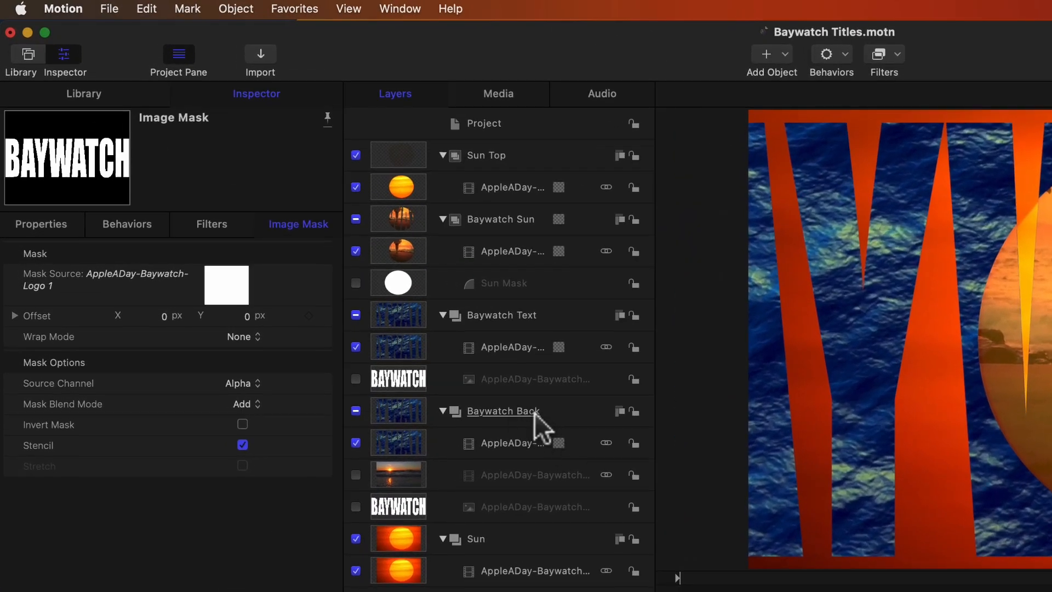
click(524, 417)
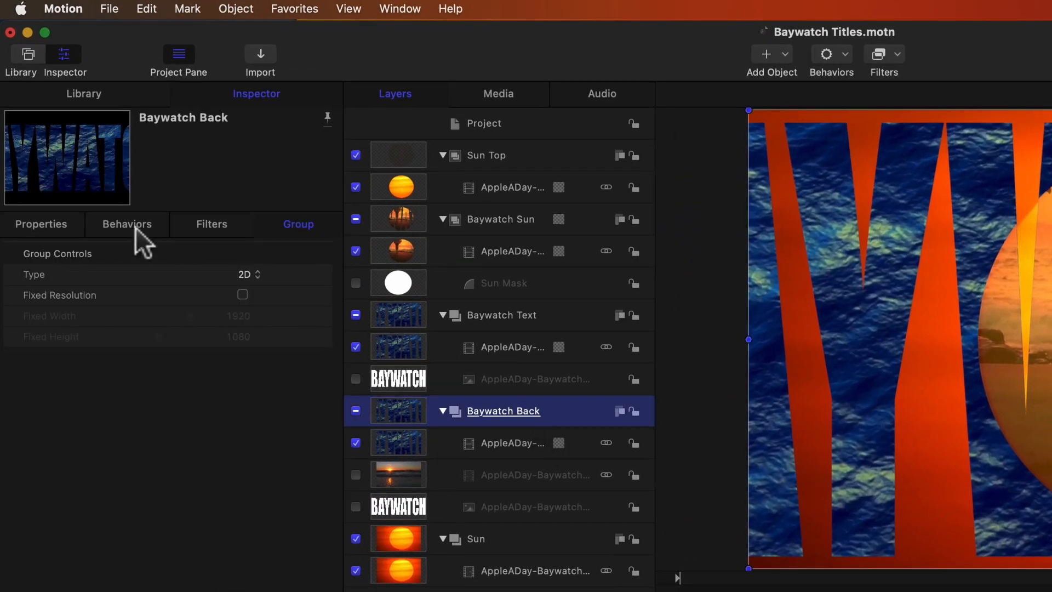
click(47, 227)
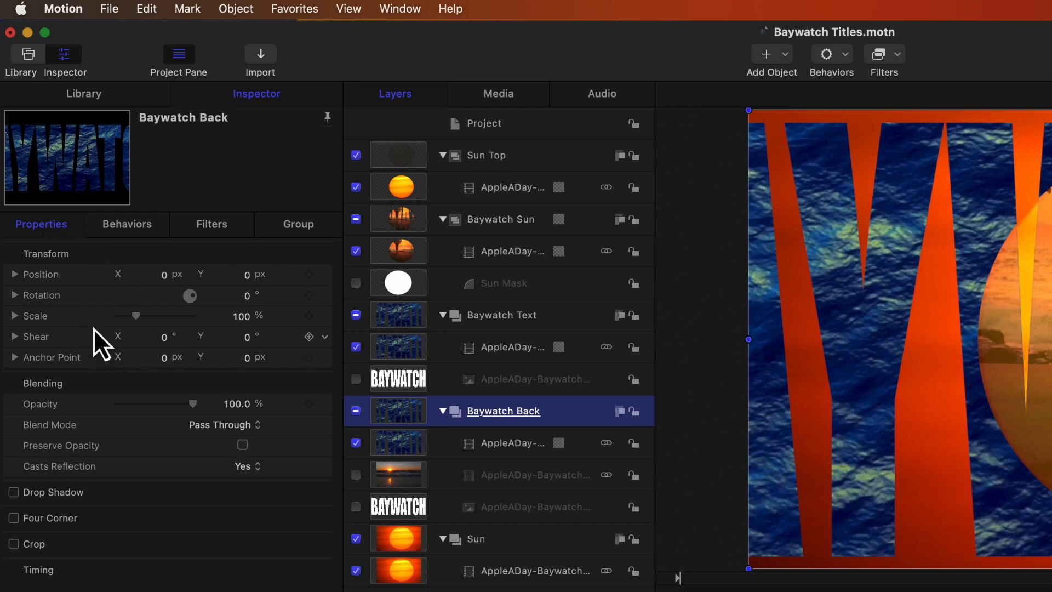
click(309, 317)
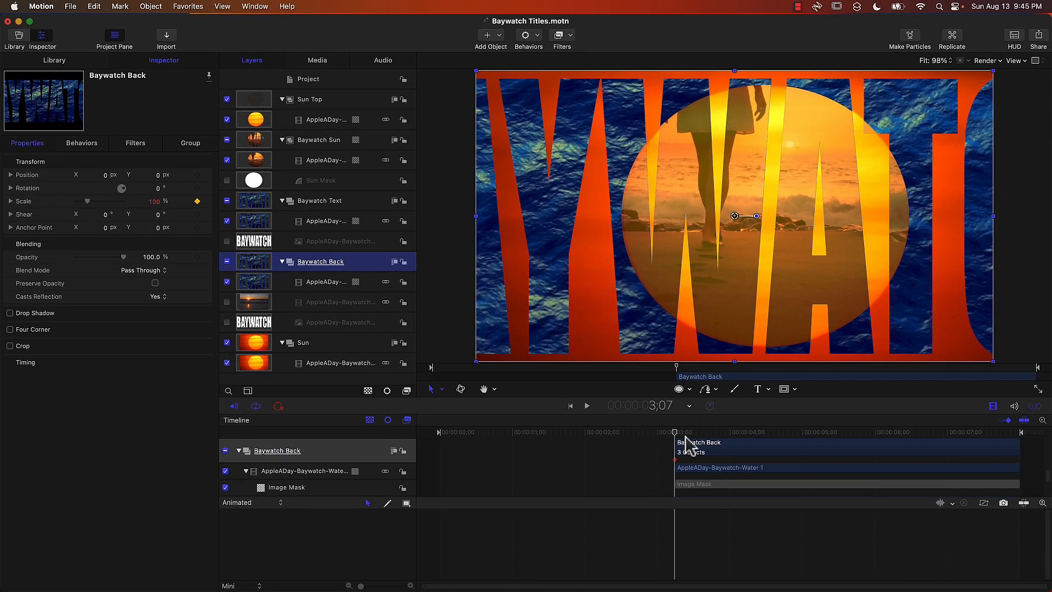
Add a scale keyframe to the Baywatch Back group at the last frame, 7;29, and set it to 40%
drag(675, 432, 1034, 470)
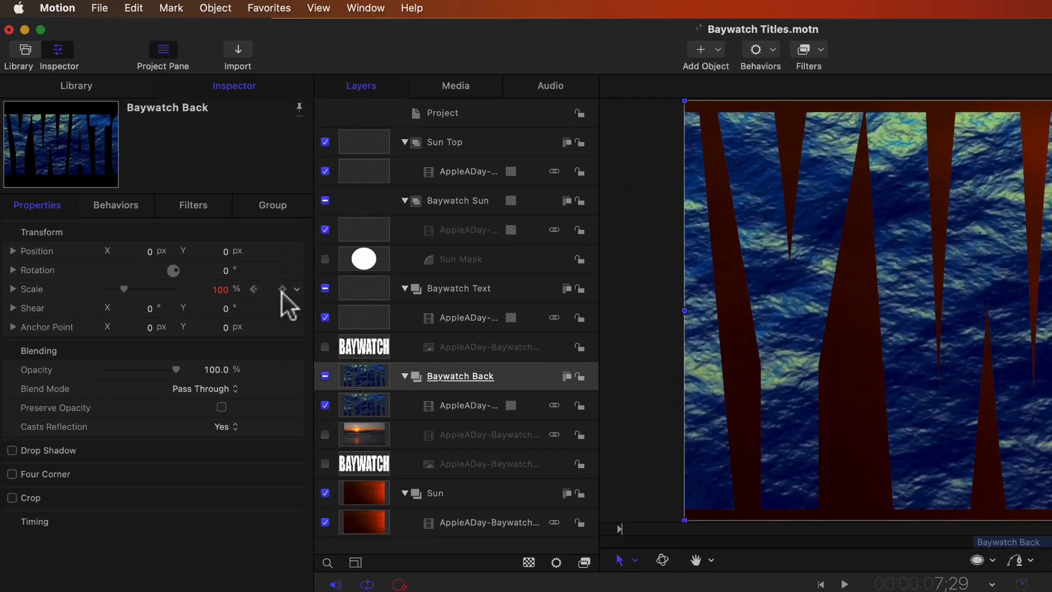
click(282, 289)
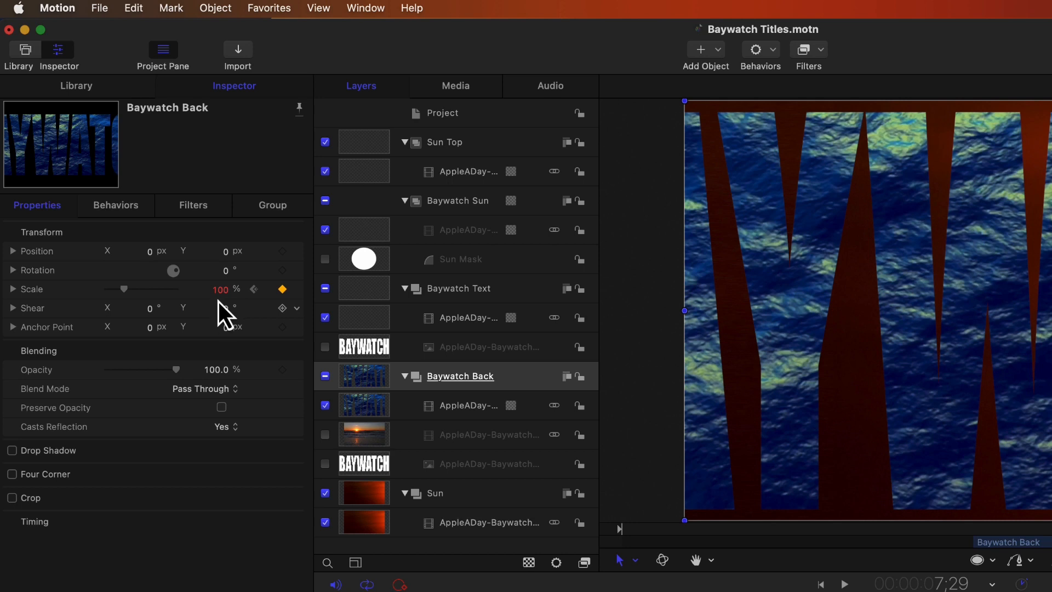
click(221, 290)
text(40)
key(Return)
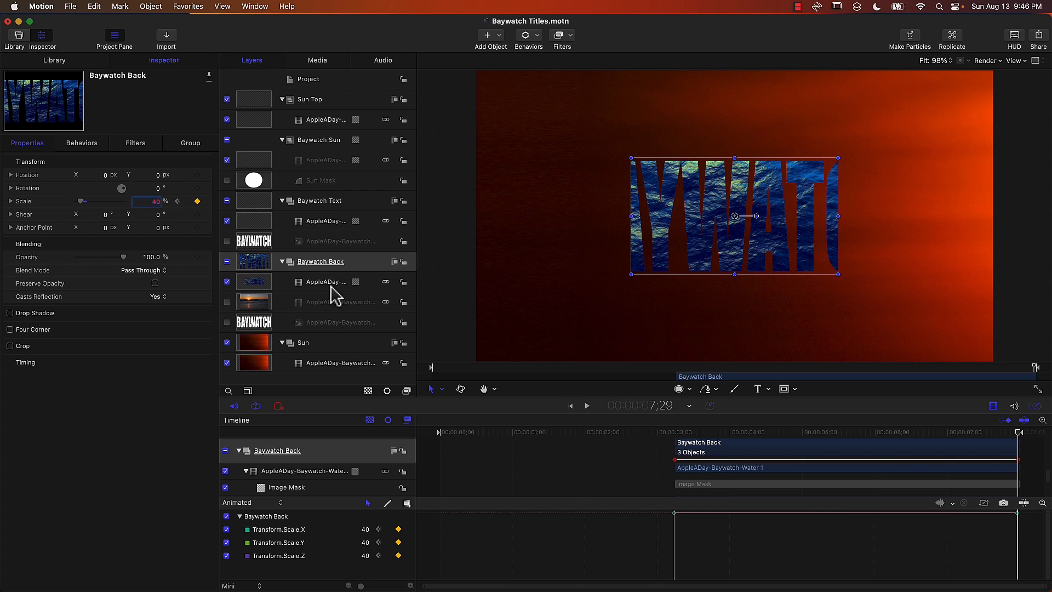
Set the scale of the water clip in the Baywatch Back group to 180%
click(324, 286)
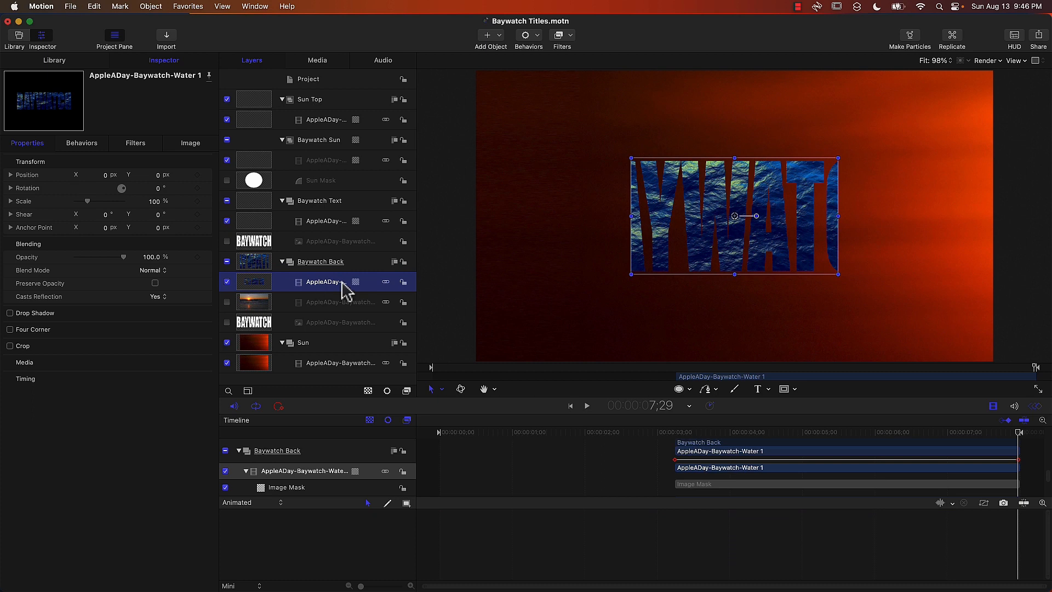
click(156, 202)
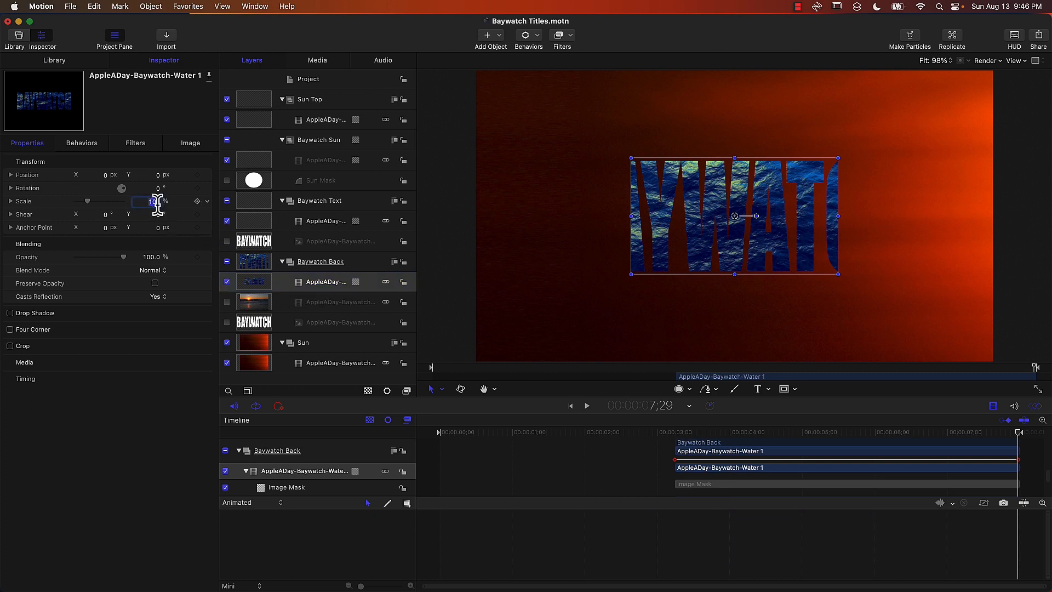
text(1)
key(Return)
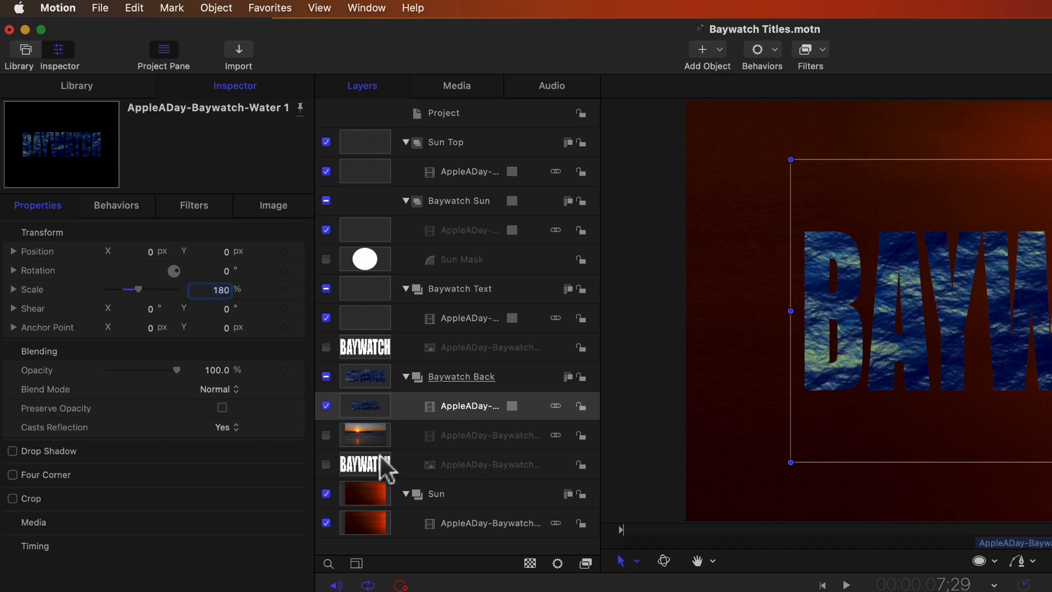
Set the scale of the sunset clip in the Baywatch Back group to 180%
click(475, 442)
click(216, 289)
text(18)
key(Return)
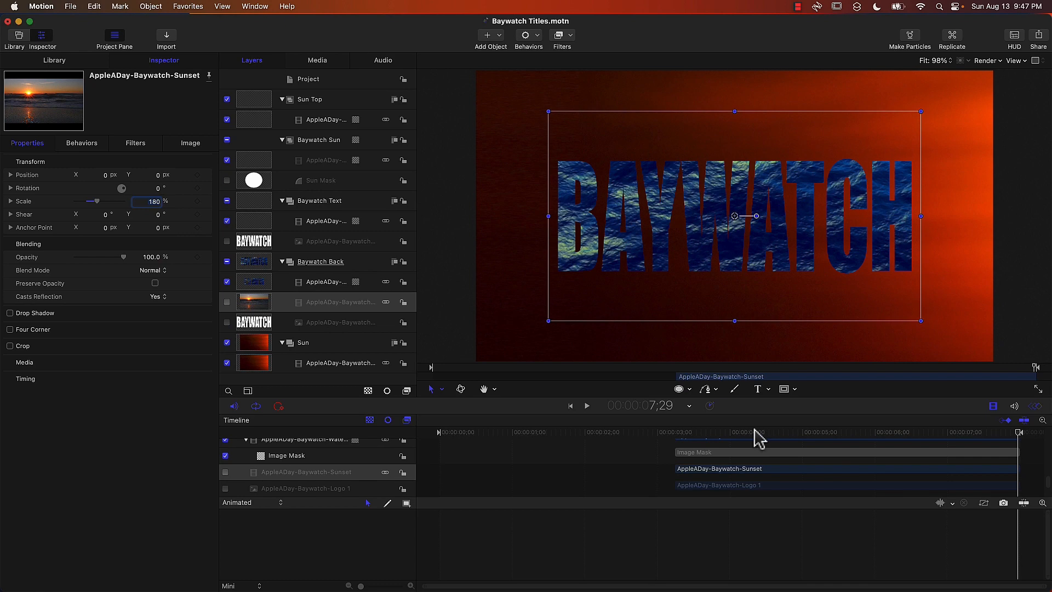
Play the title from 3;04 to check the switch to the shrinking background logo
click(667, 433)
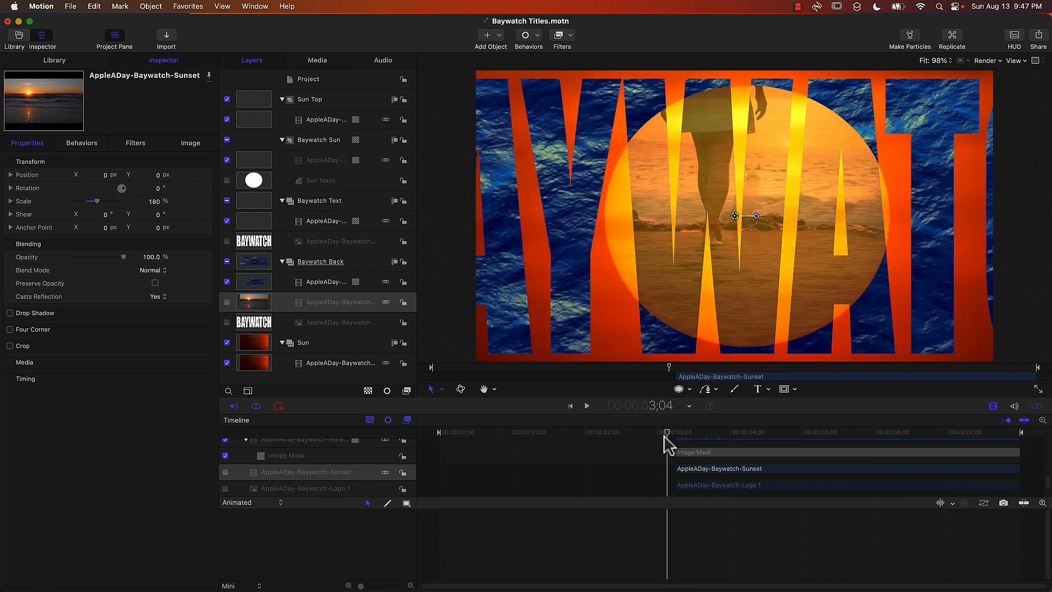
key(space)
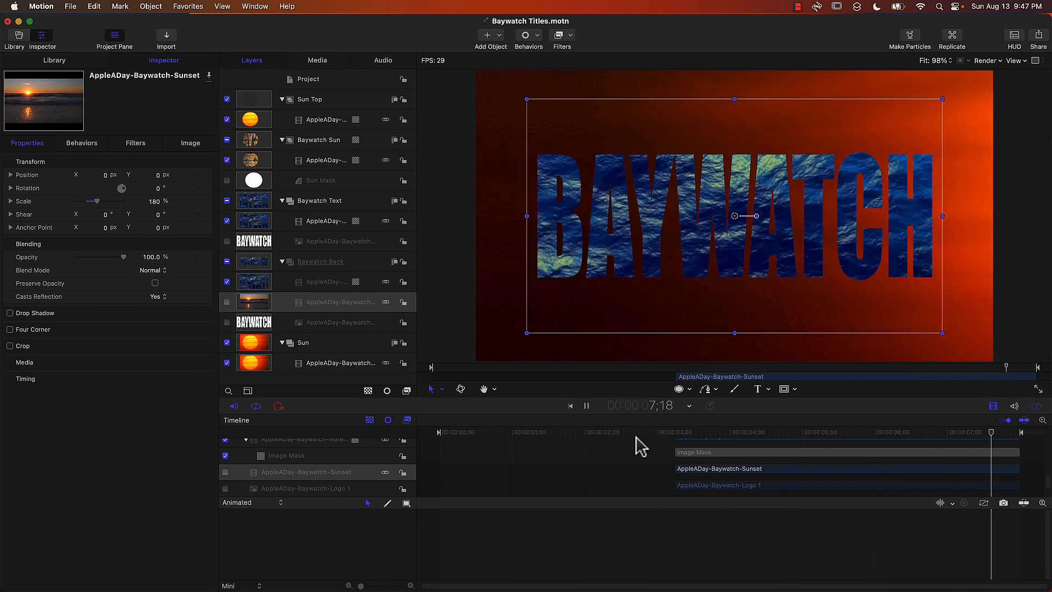
key(space)
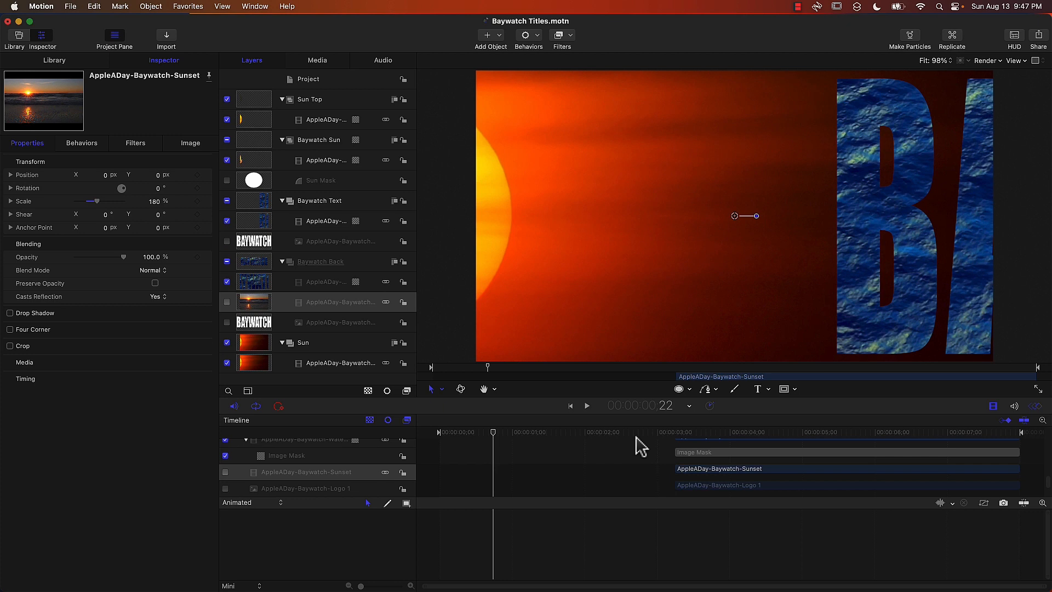
Add an opacity keyframe to the Baywatch Back group at 3;07 and set its opacity to 0%
click(675, 433)
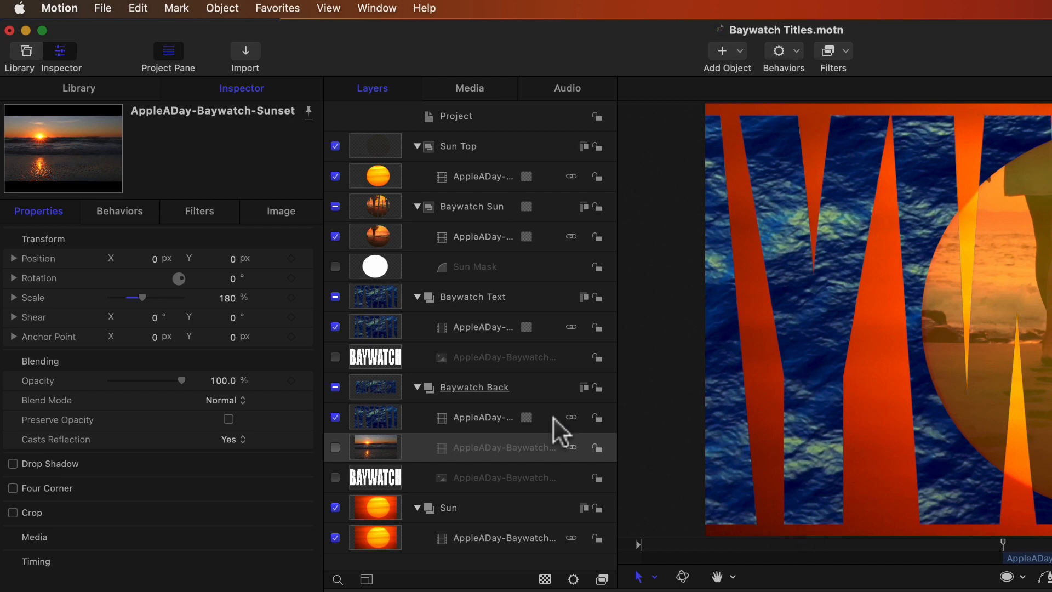
click(491, 391)
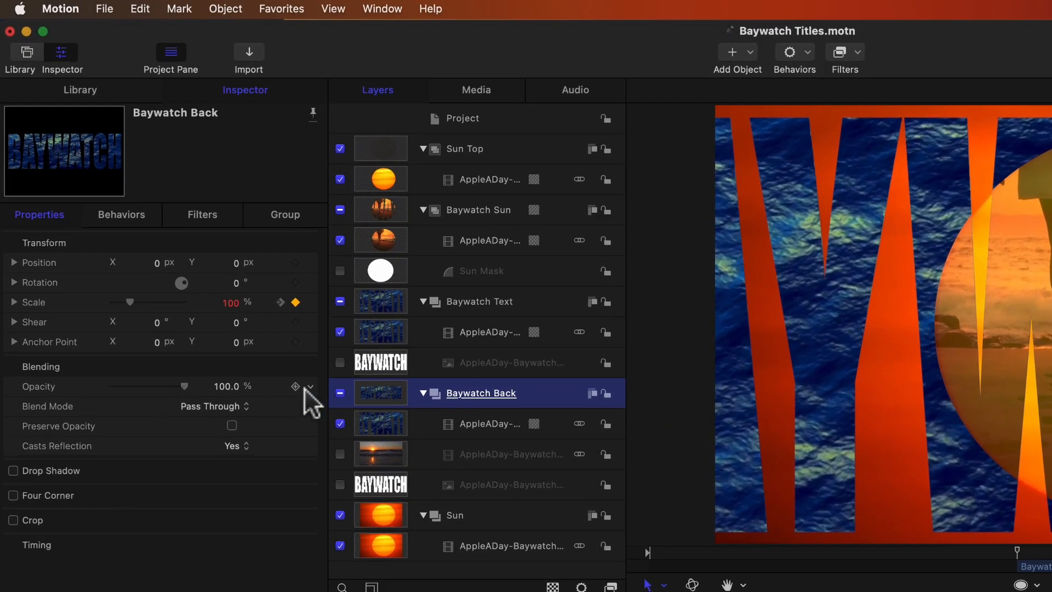
click(296, 386)
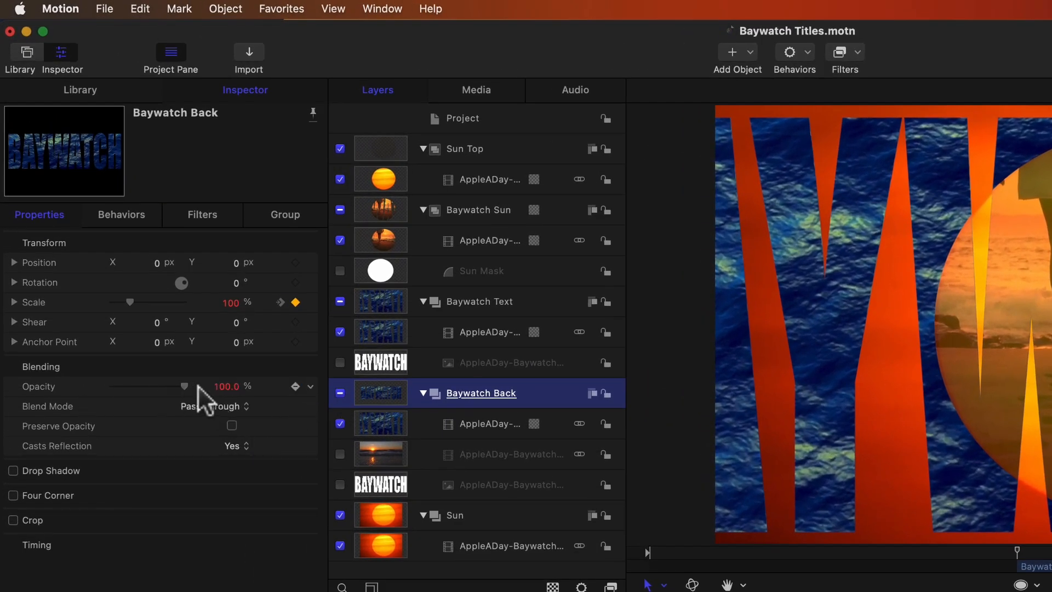
drag(184, 387, 1, 380)
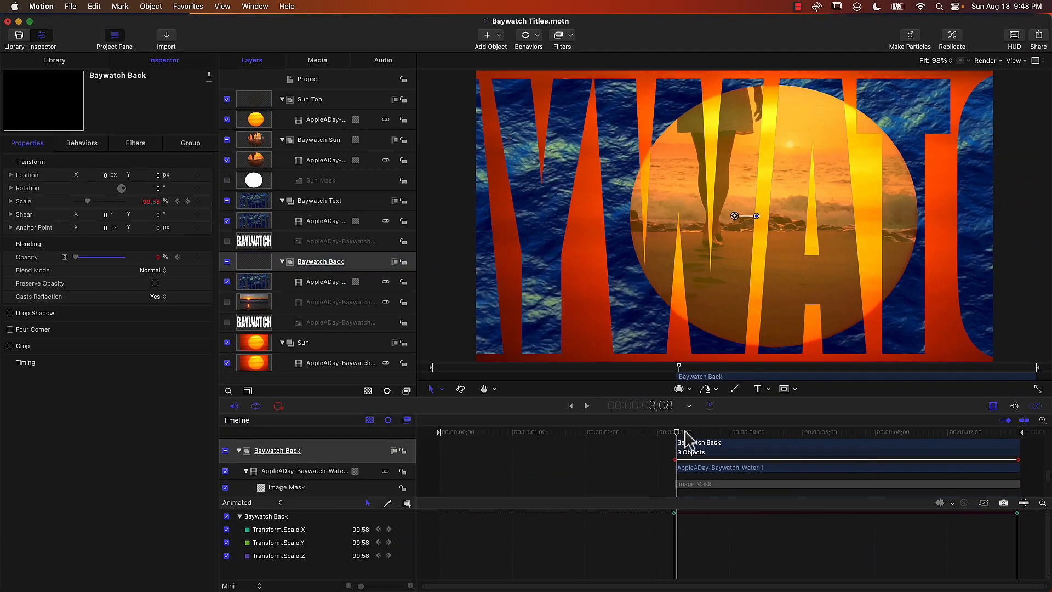
Add an opacity keyframe to the Baywatch Back group at 5;10 and set its opacity to 100%
drag(685, 438, 827, 436)
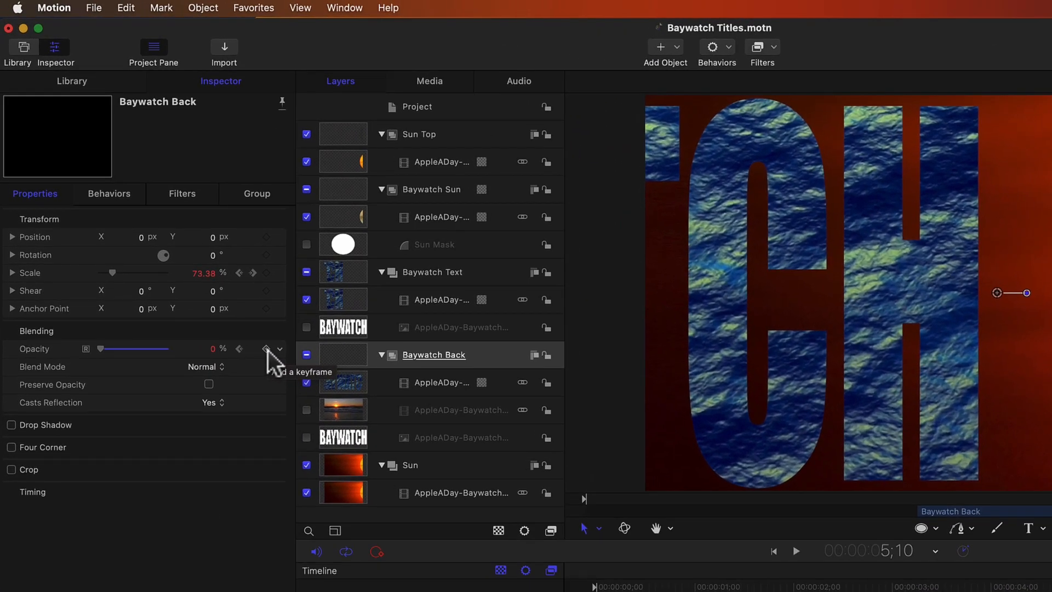
click(267, 350)
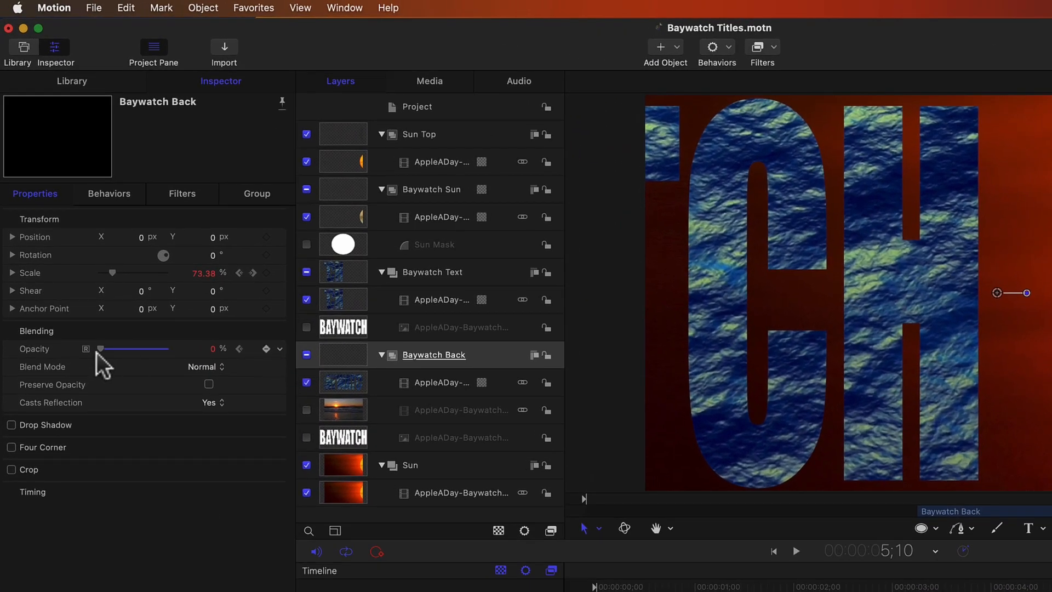
drag(101, 349, 214, 356)
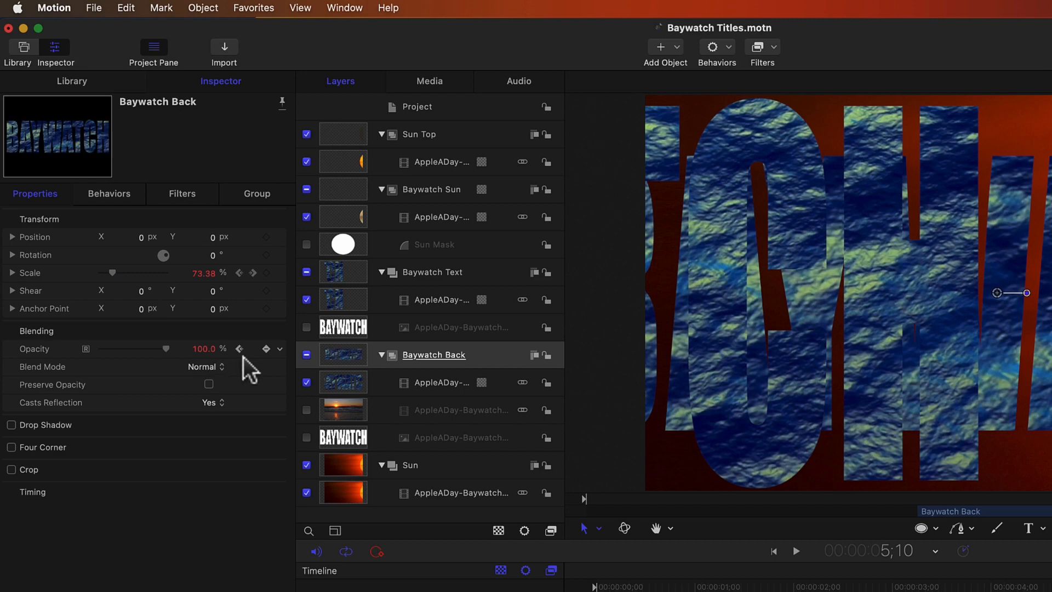
Play and scrub through the title to check the fade-in of the background logo
click(795, 551)
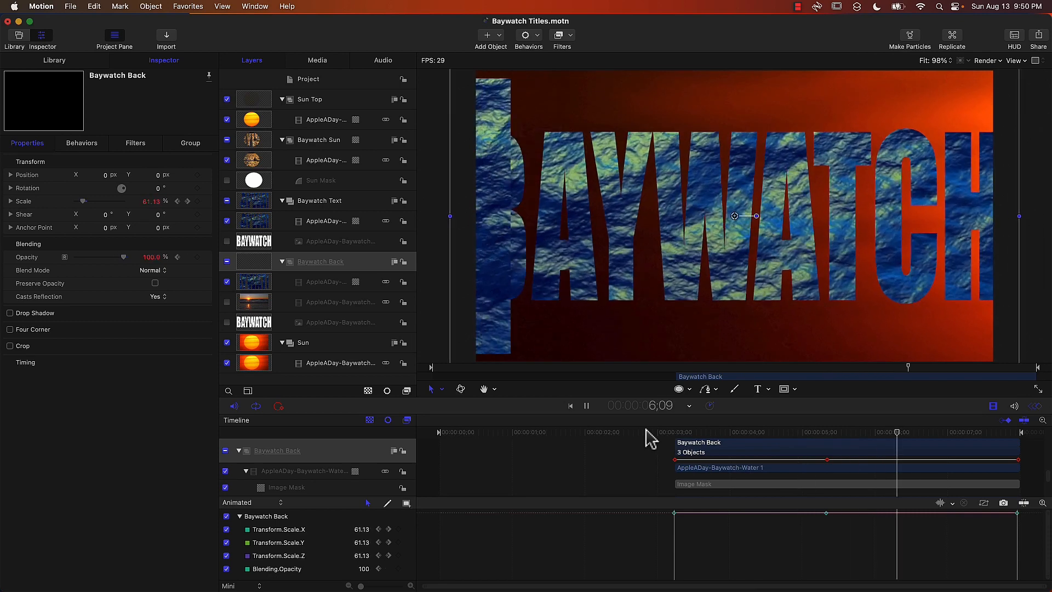
key(space)
drag(642, 429, 765, 418)
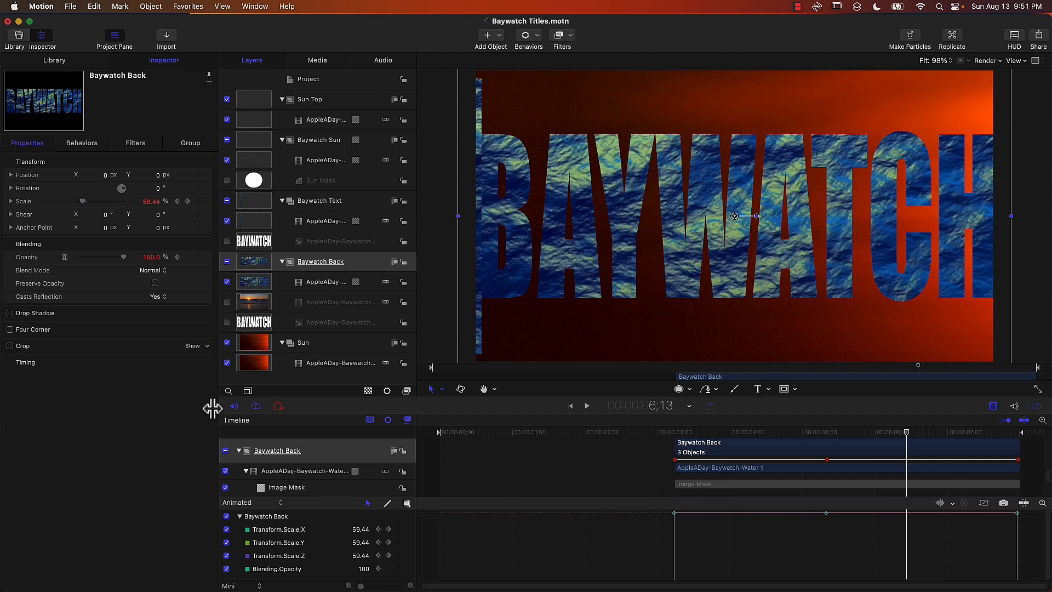
Fade out the Sun group with opacity keyframes of 100% at 5;00 and 0% at 6;15
click(330, 351)
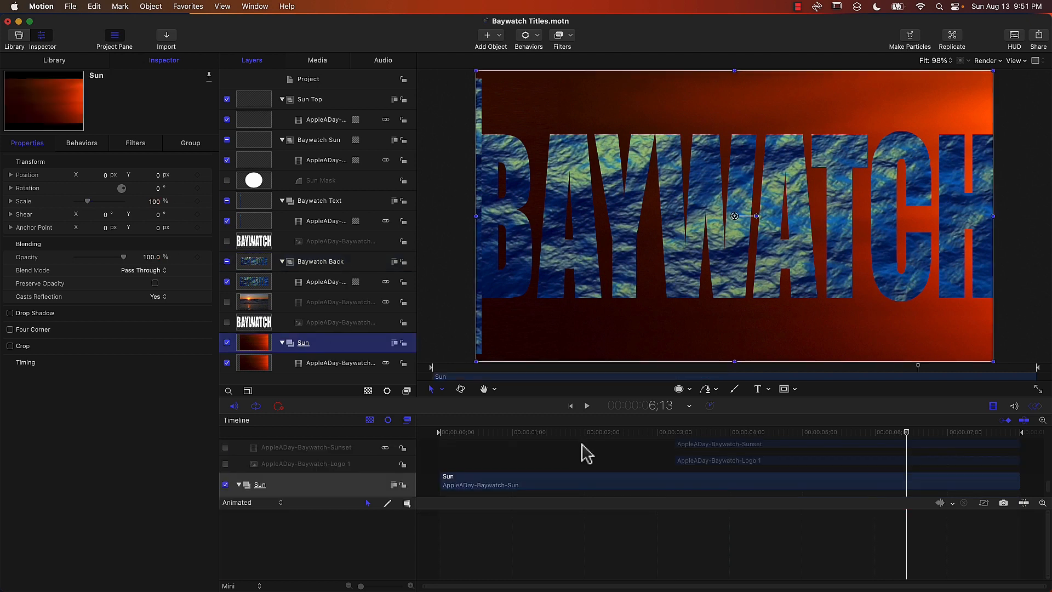
drag(907, 435, 803, 463)
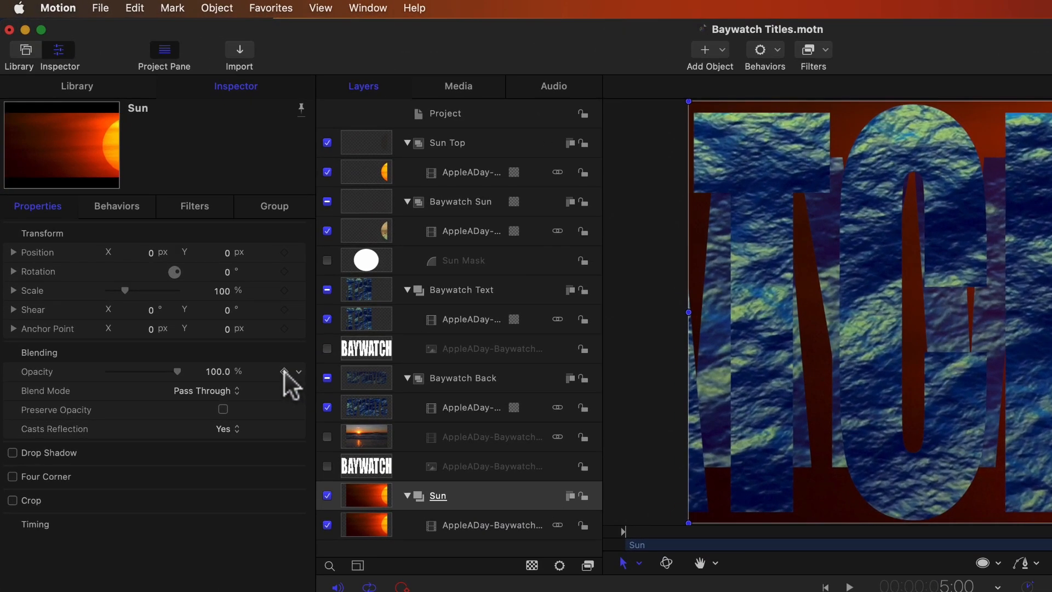
click(284, 371)
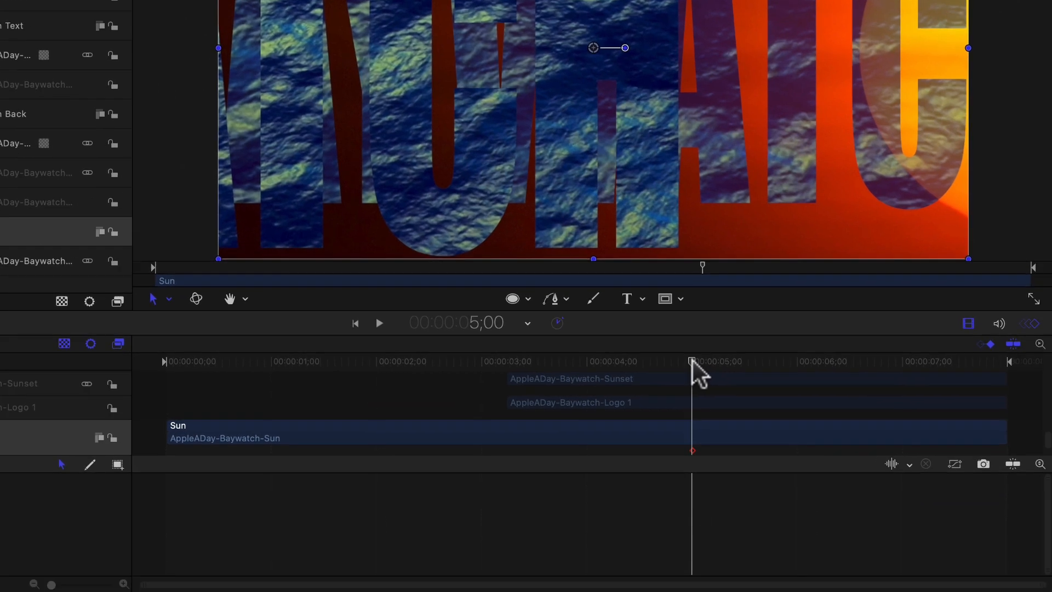
drag(1051, 591, 1051, 591)
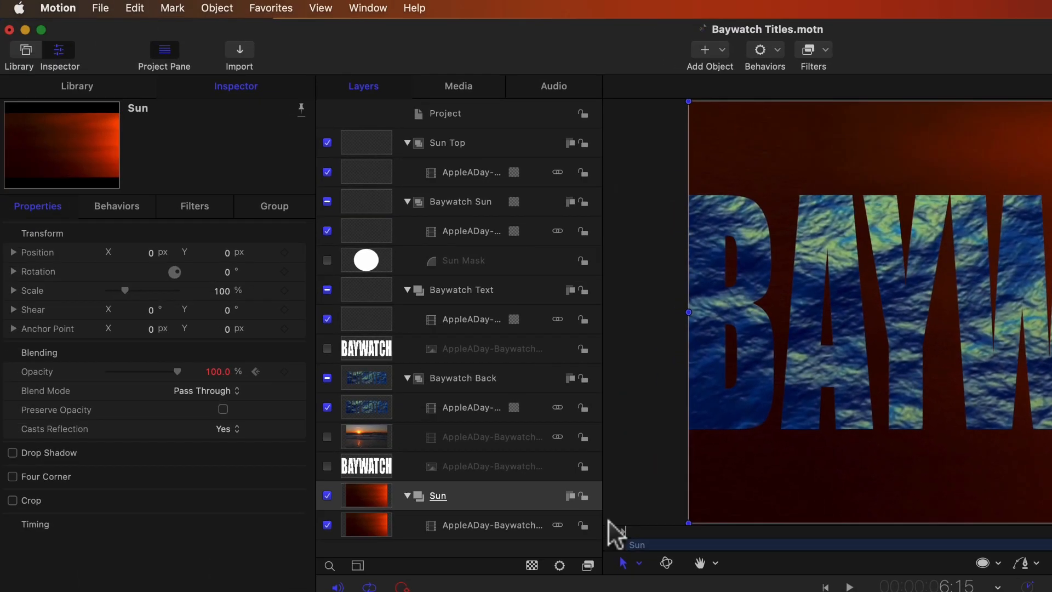
click(284, 371)
drag(177, 371, 38, 347)
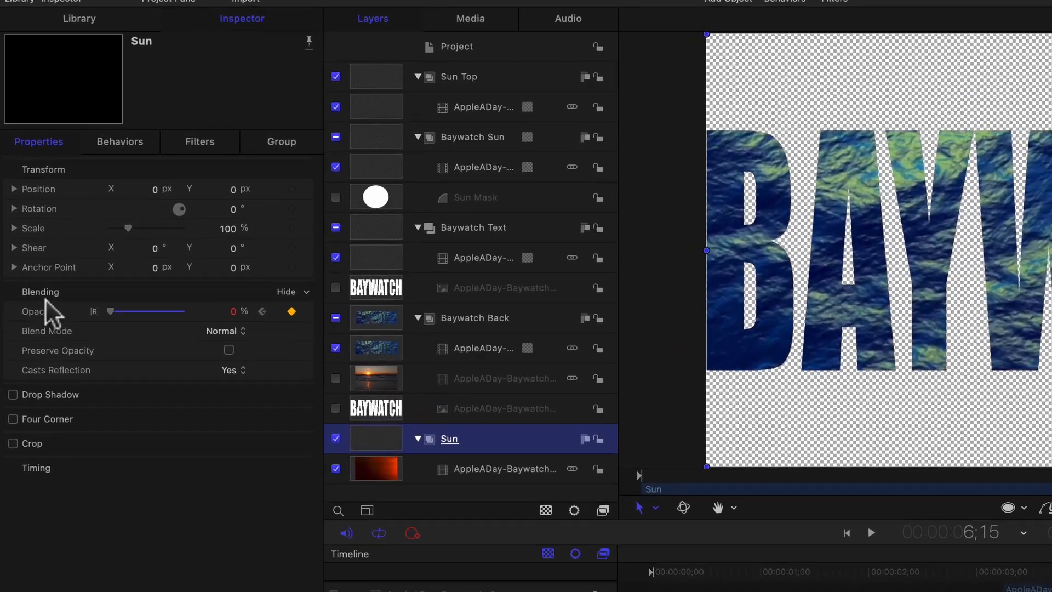
Set the project's background to Solid, keeping the black background color
key(super+j)
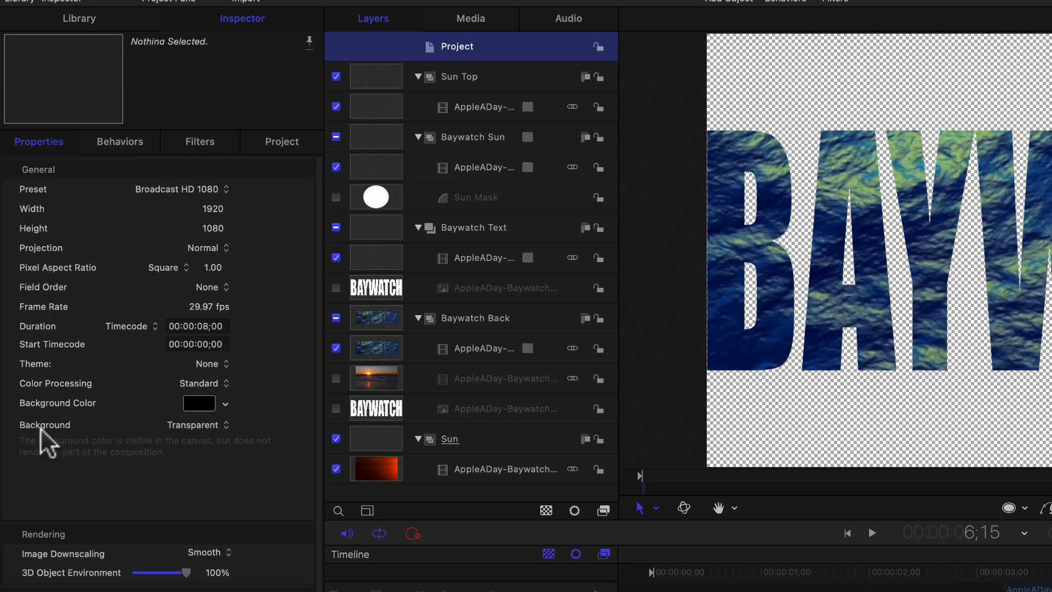
click(198, 426)
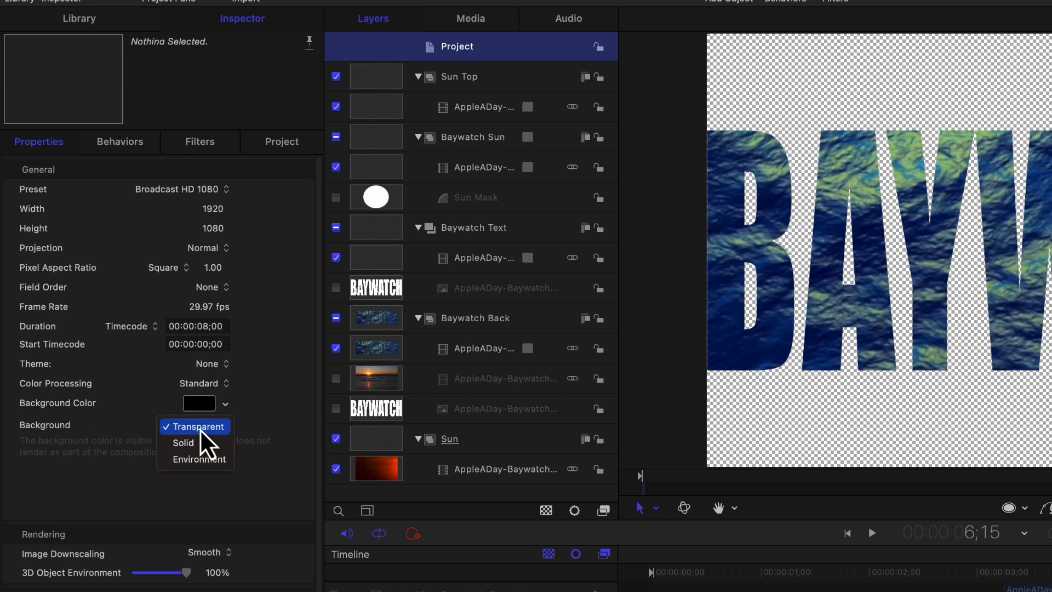
click(196, 439)
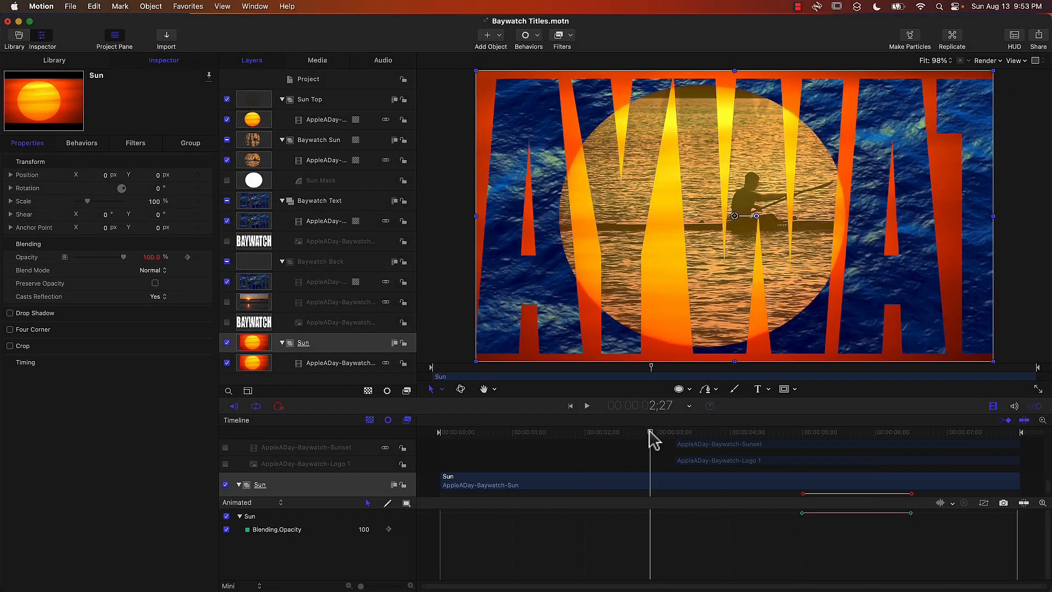
Play the title from 2;27 and scrub back to 5;17 to check the sun's fade to black
key(space)
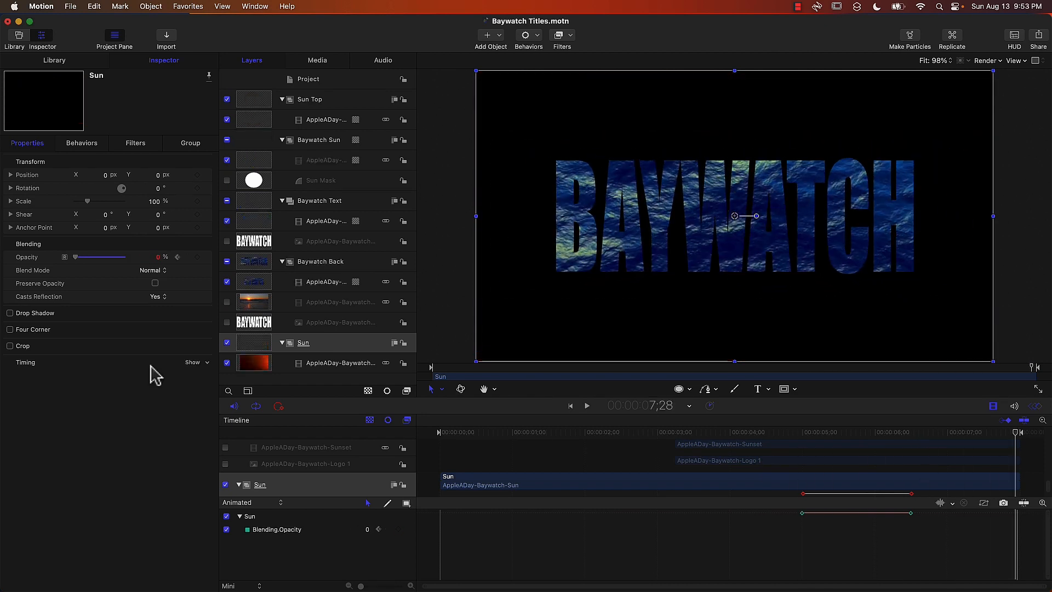
drag(864, 433, 832, 436)
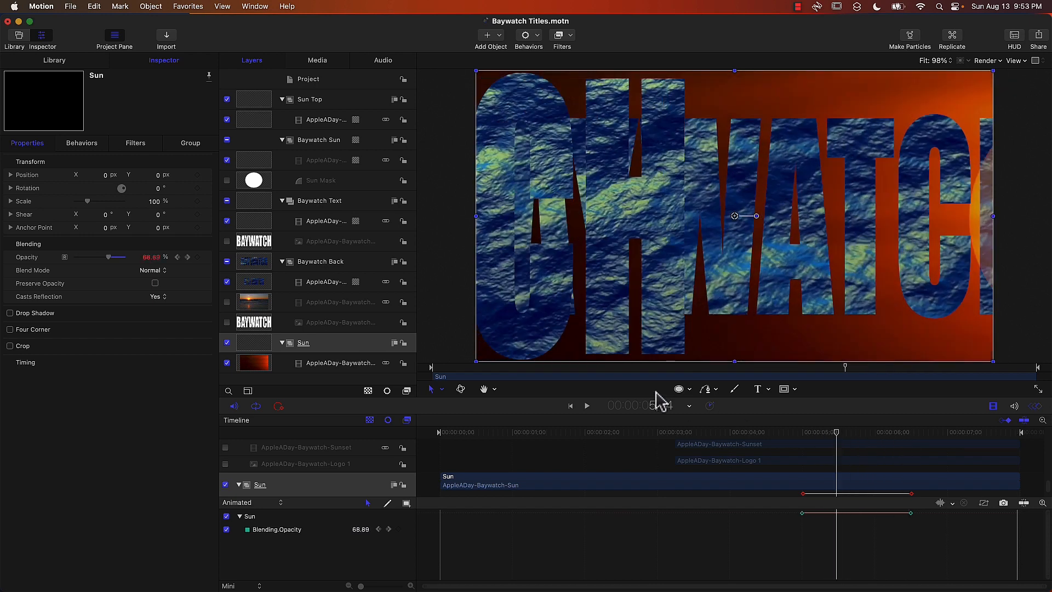
drag(832, 439, 844, 437)
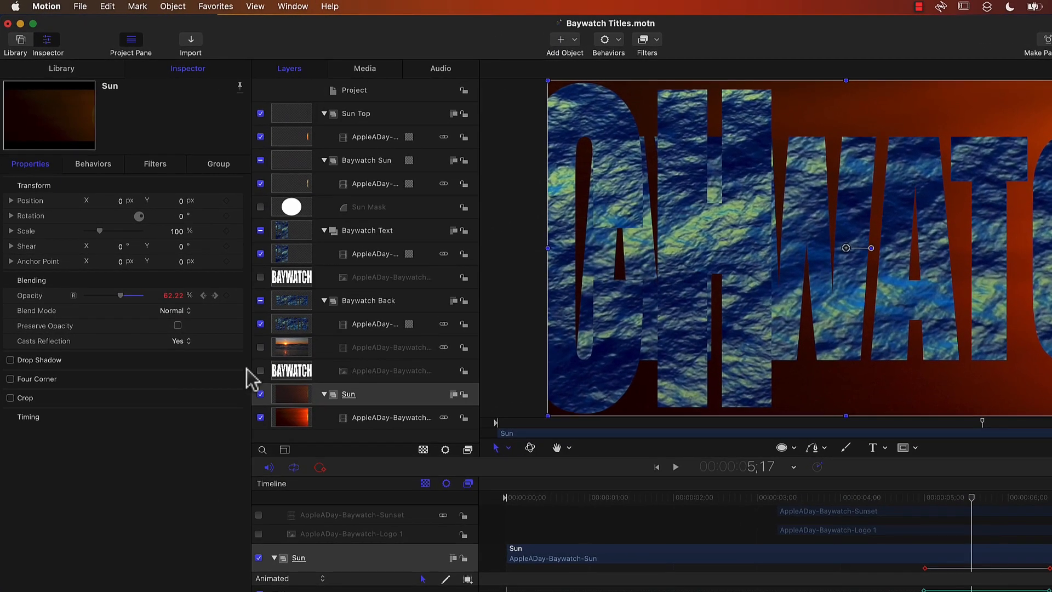
Turn on the sunset clip in the Baywatch Back group and add an image mask to it sourced from AppleADay-Baywatch-Logo 1
click(260, 348)
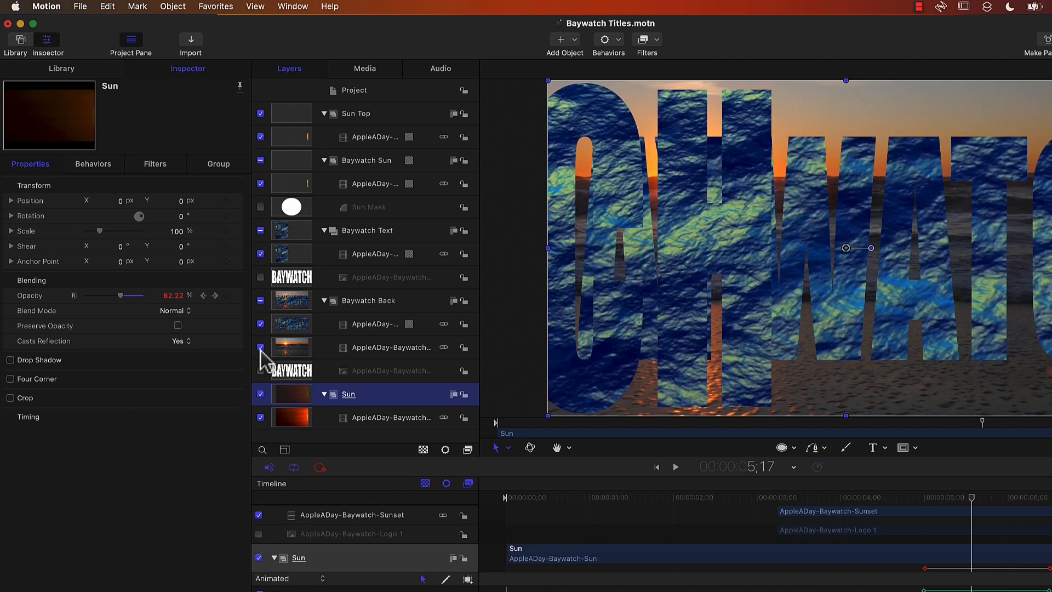
right_click(376, 350)
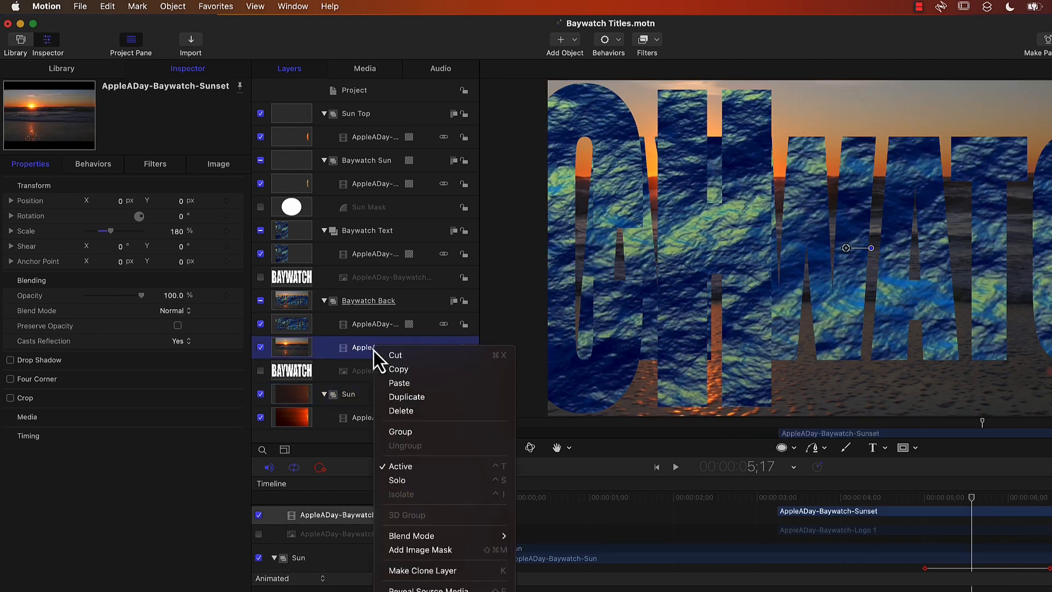
click(448, 551)
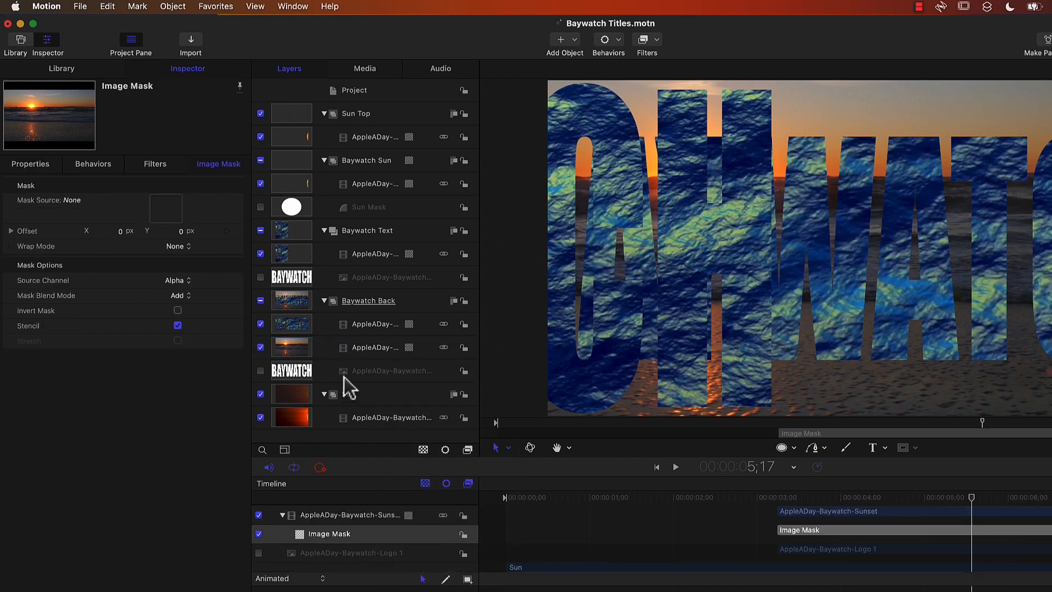
drag(394, 374, 170, 212)
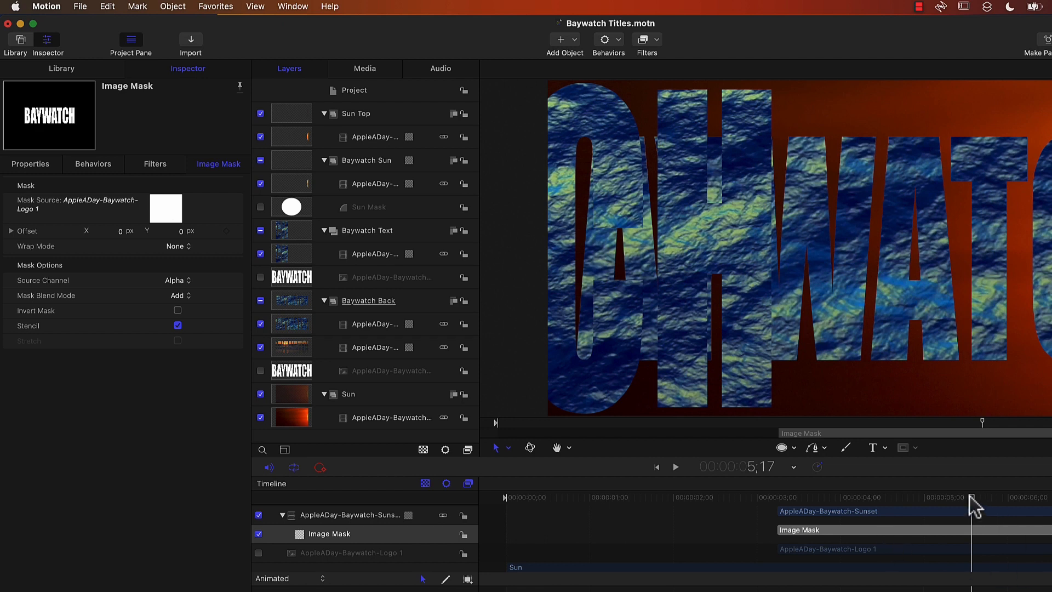
Fade out the water clip in the Baywatch Back group with opacity keyframes from 100% at 5;00 to fully transparent at 6;00
click(347, 328)
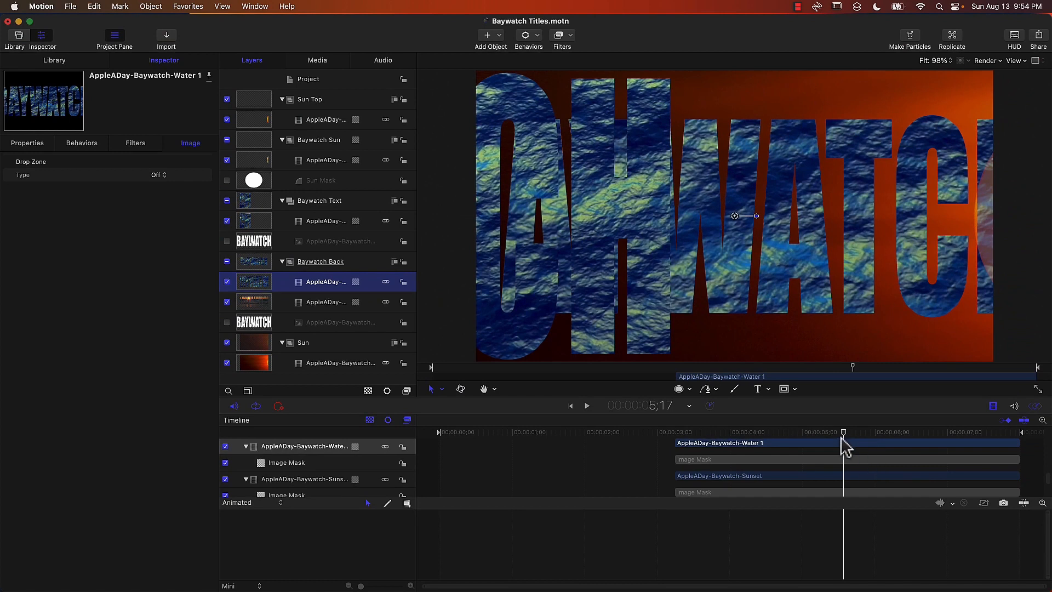
drag(842, 437, 803, 440)
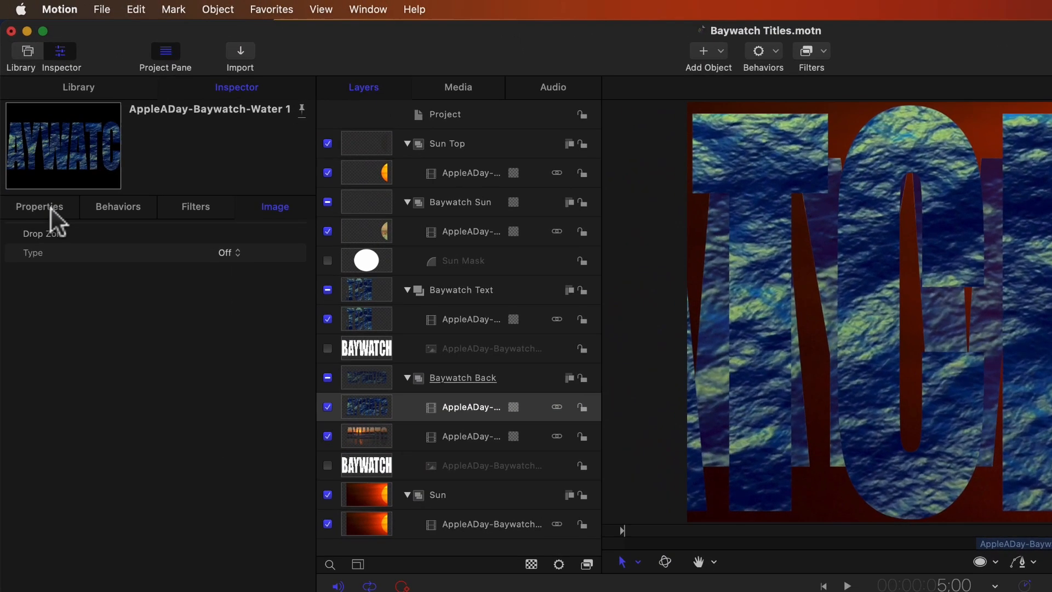
click(34, 144)
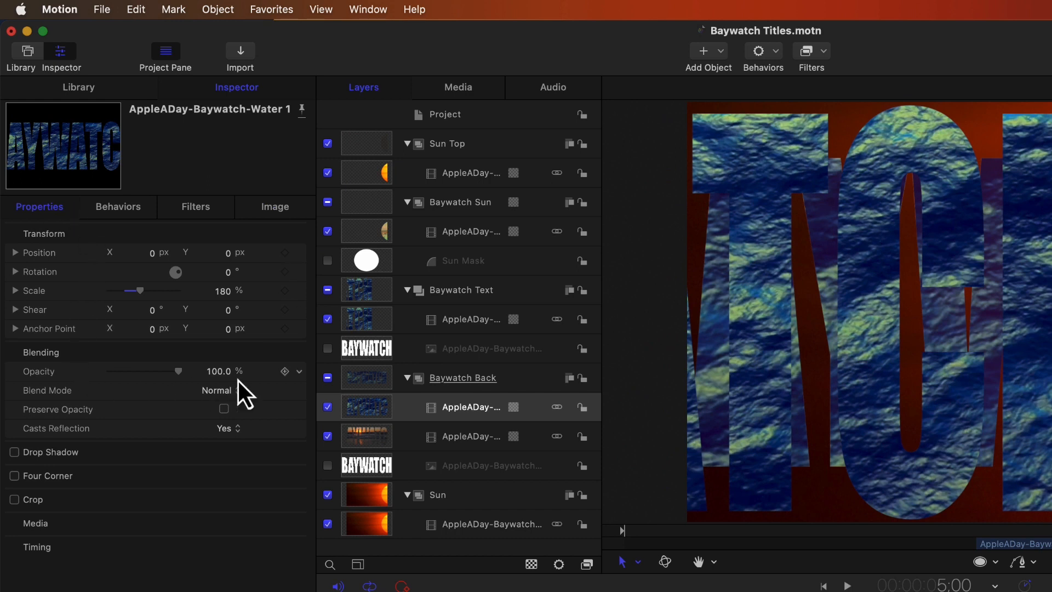
click(284, 371)
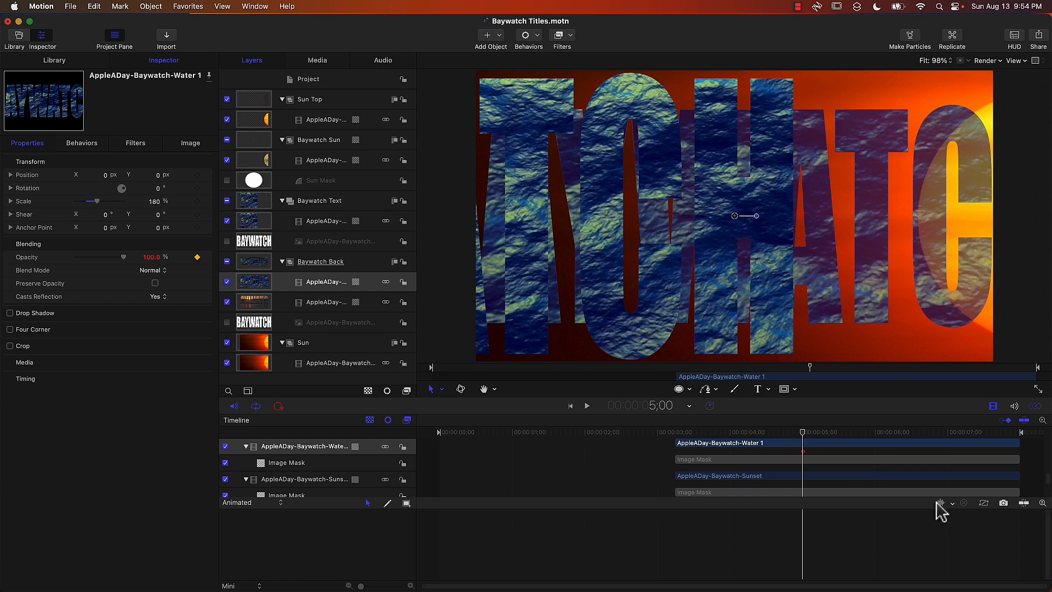
drag(804, 431, 875, 432)
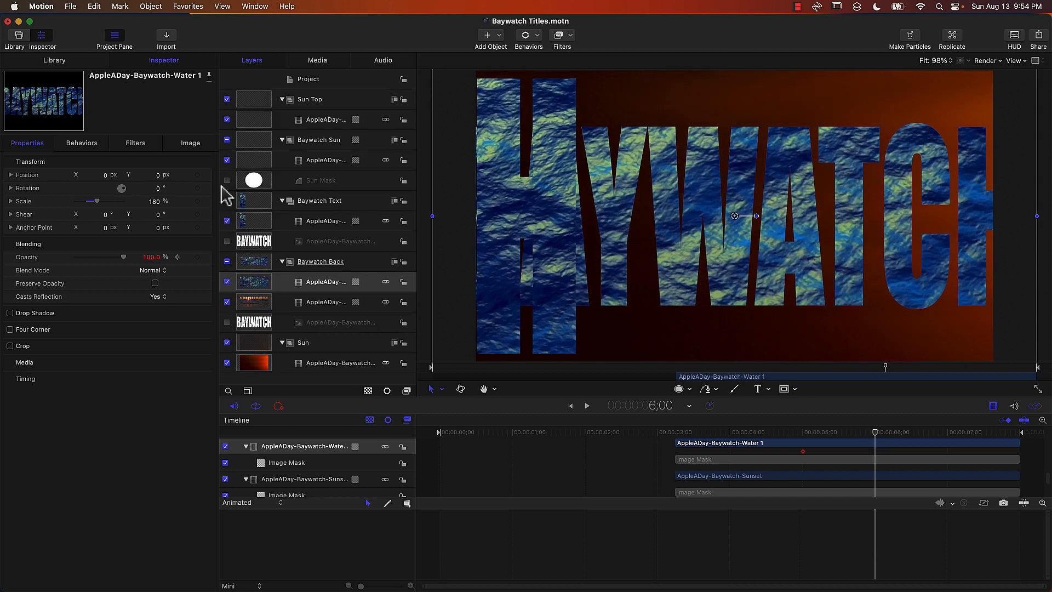
click(196, 257)
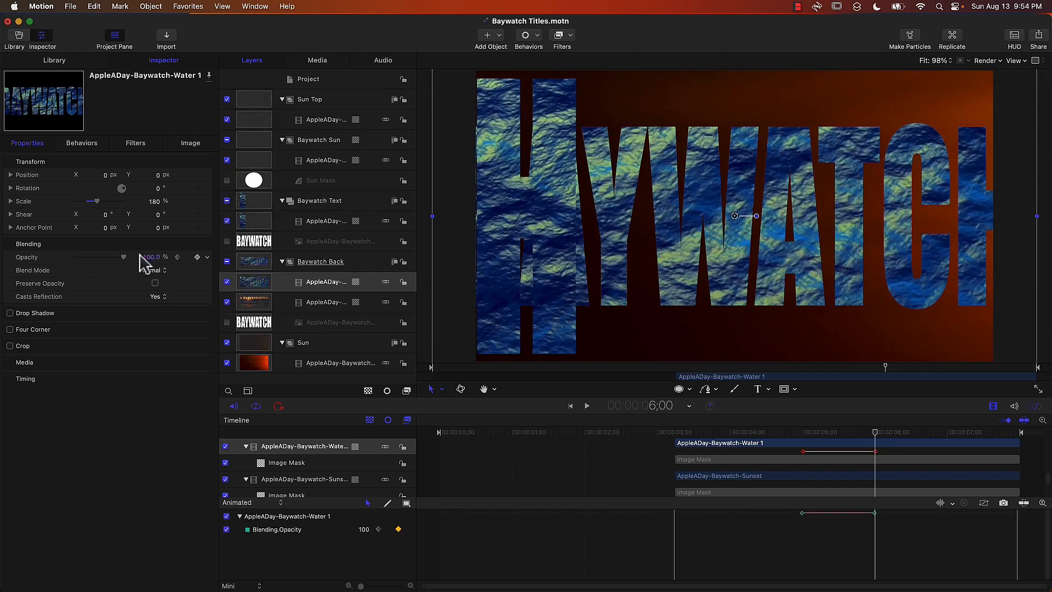
drag(125, 258, 55, 245)
Play the title and scrub to 6;13 to check the dissolve from water to sunset inside the logo
drag(811, 432, 661, 430)
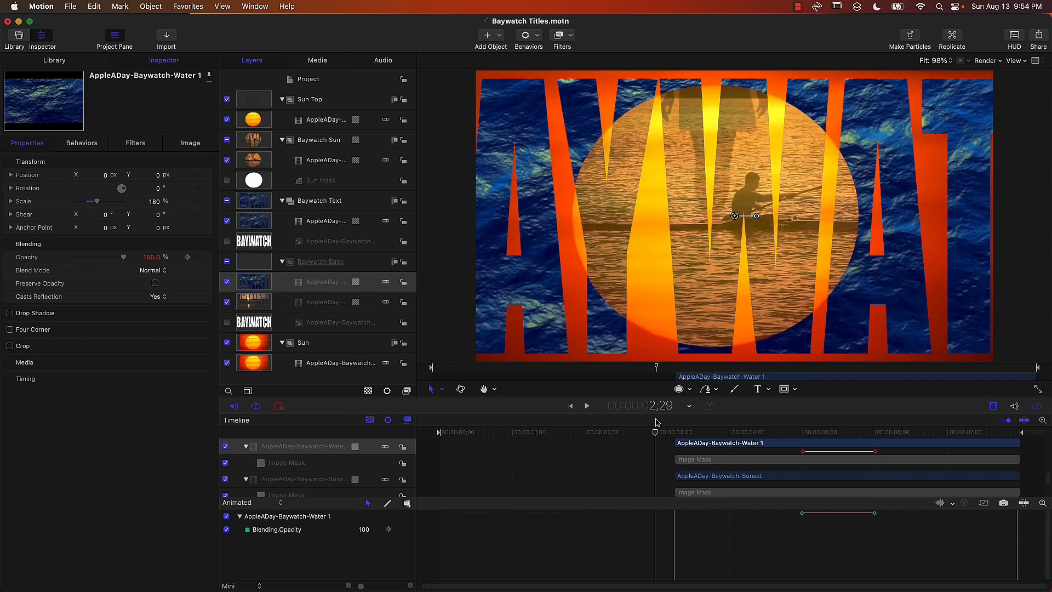
key(space)
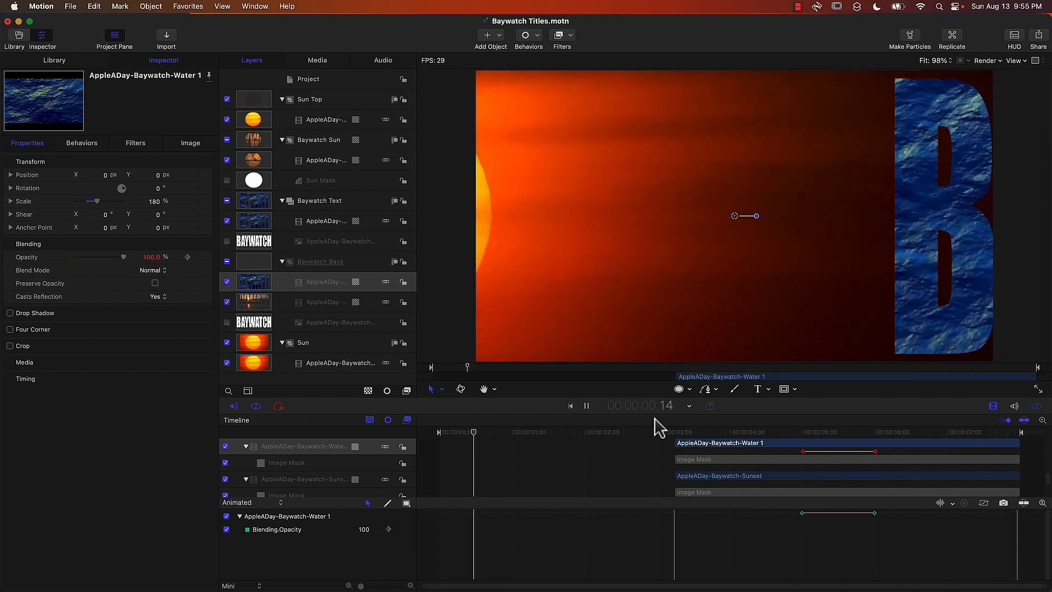
click(828, 433)
drag(829, 435, 905, 444)
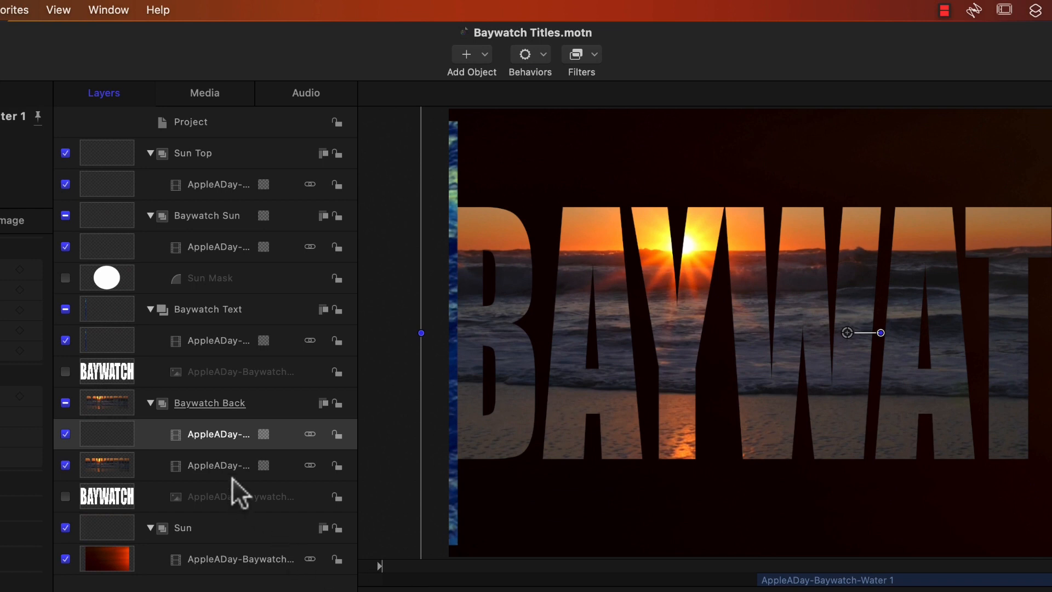
Apply the Sepia color filter to the sunset clip in the Baywatch Back group
click(213, 467)
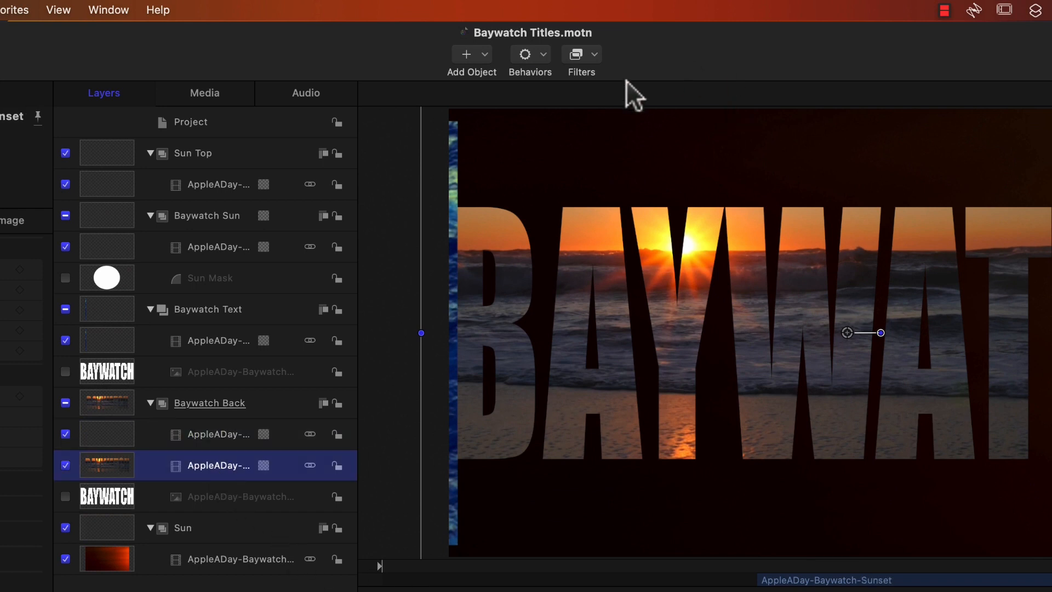
click(594, 55)
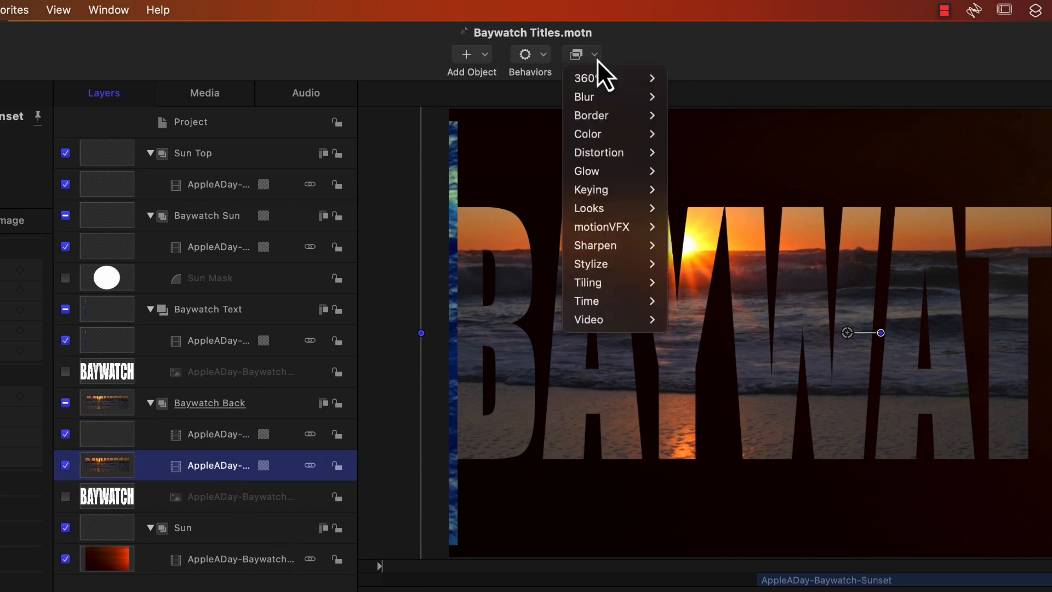
mouse_move(603, 133)
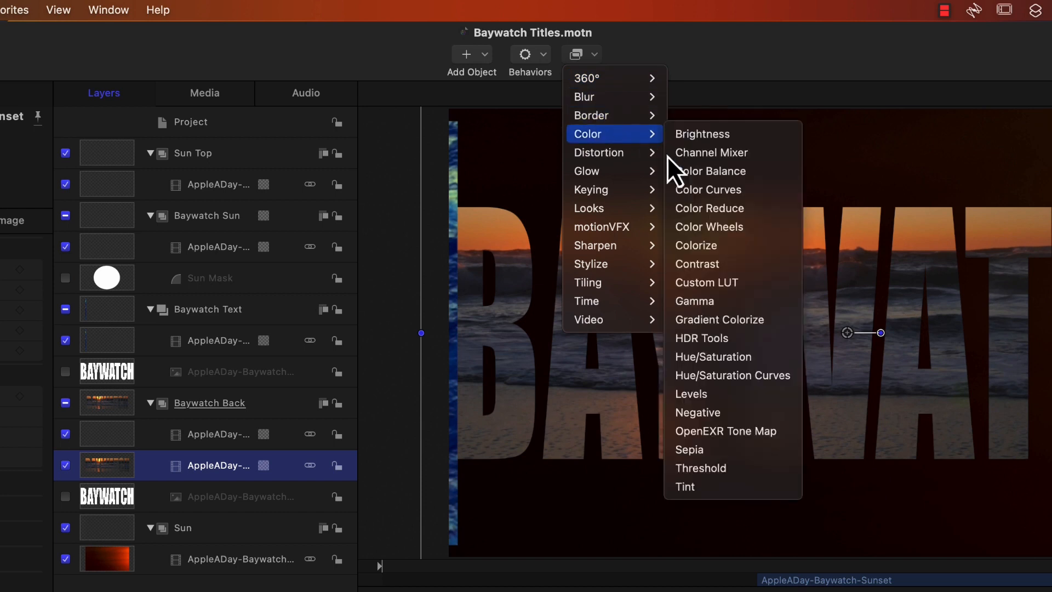
click(746, 453)
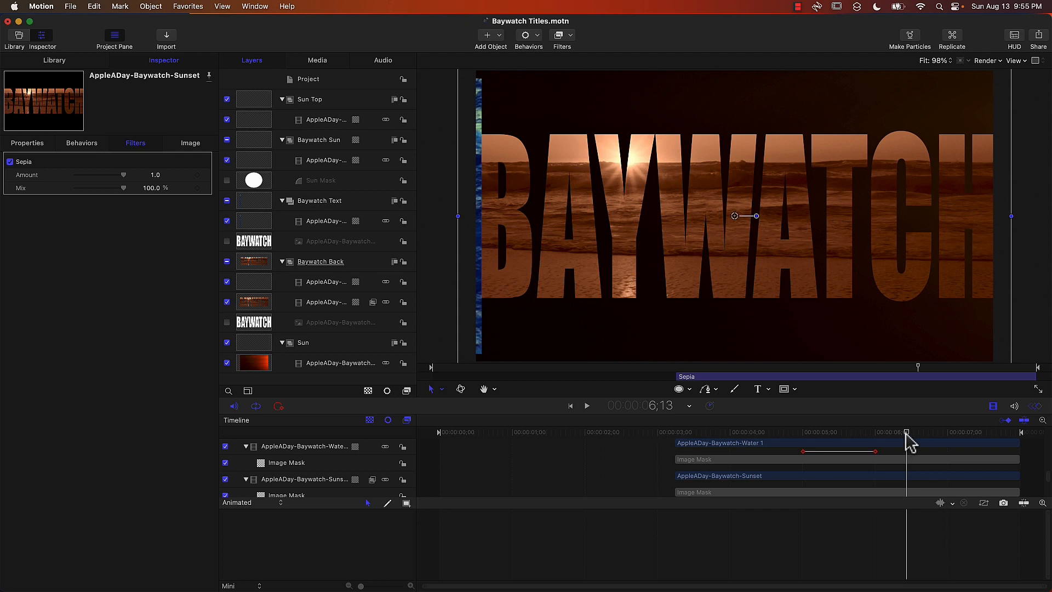
Fade out the Baywatch Back group with opacity keyframes from 100% at 7;00 to fully transparent at 7;29
drag(922, 434, 946, 432)
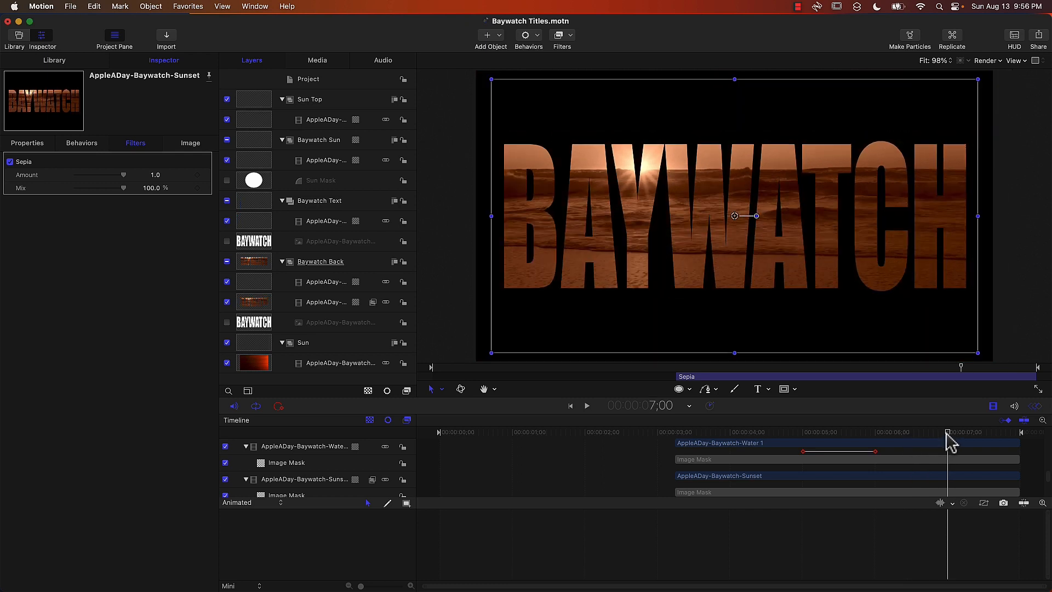
click(331, 261)
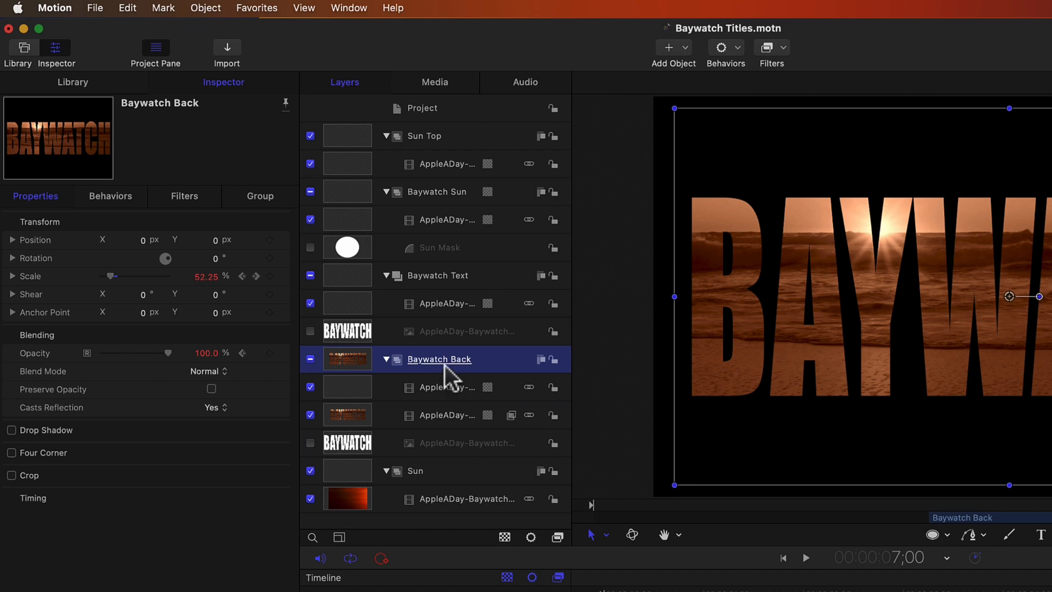
click(269, 353)
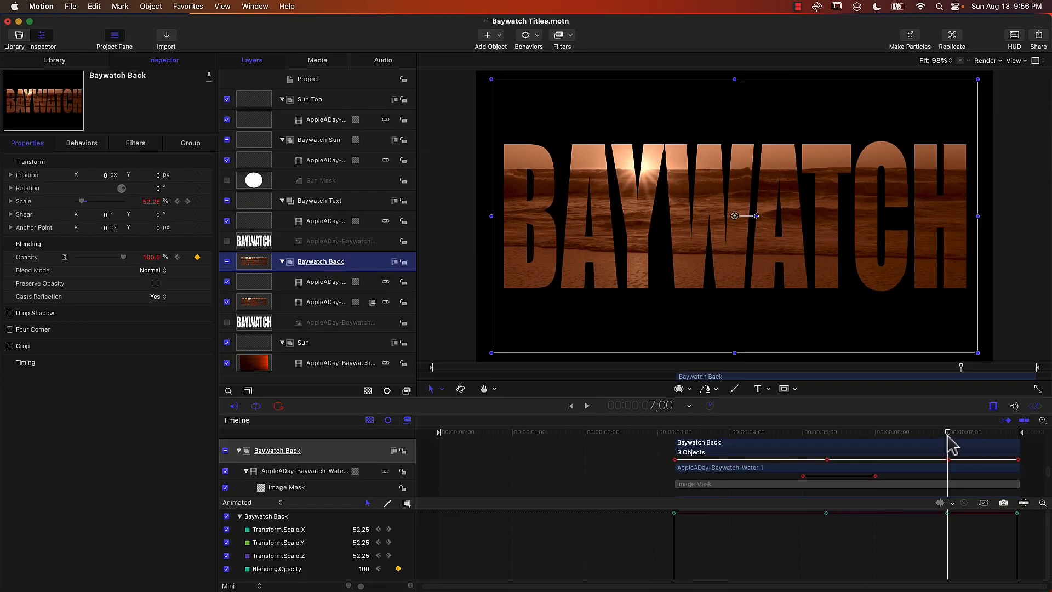
drag(998, 456, 1050, 452)
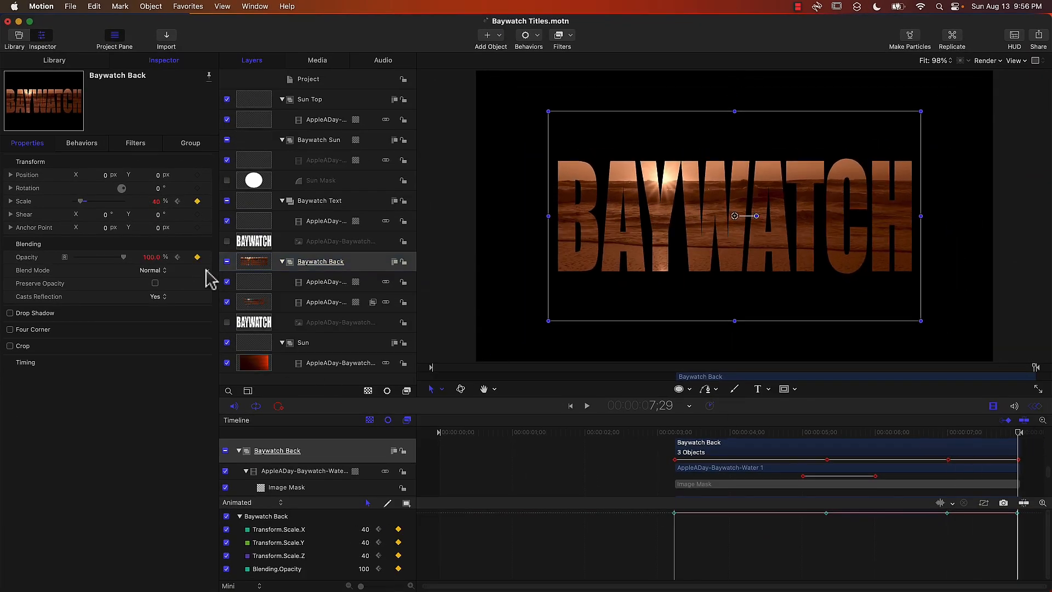
drag(121, 257, 5, 246)
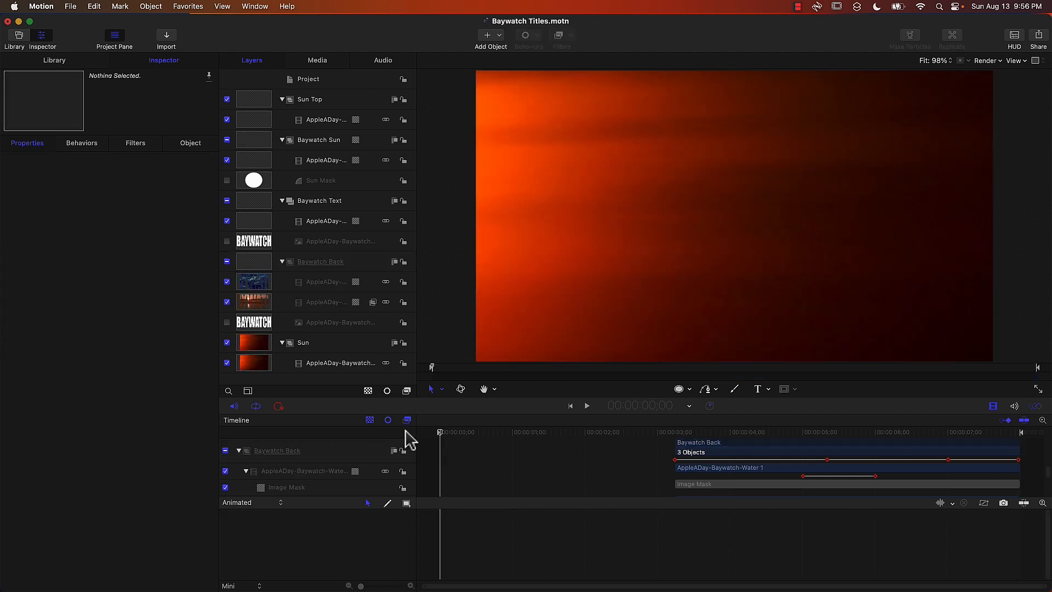
Play the whole title from the beginning to review the finished animation
key(space)
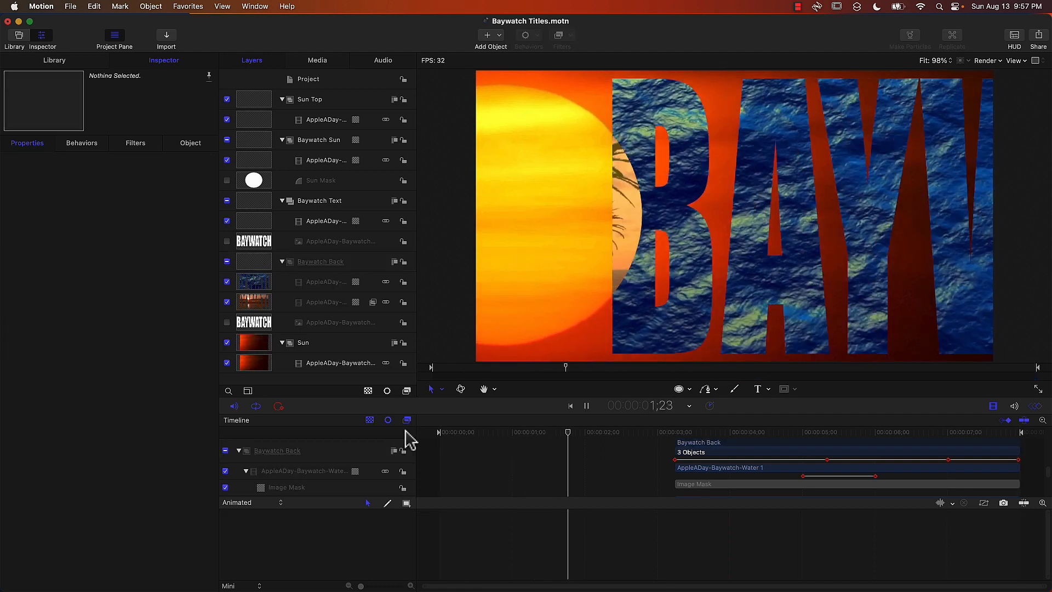